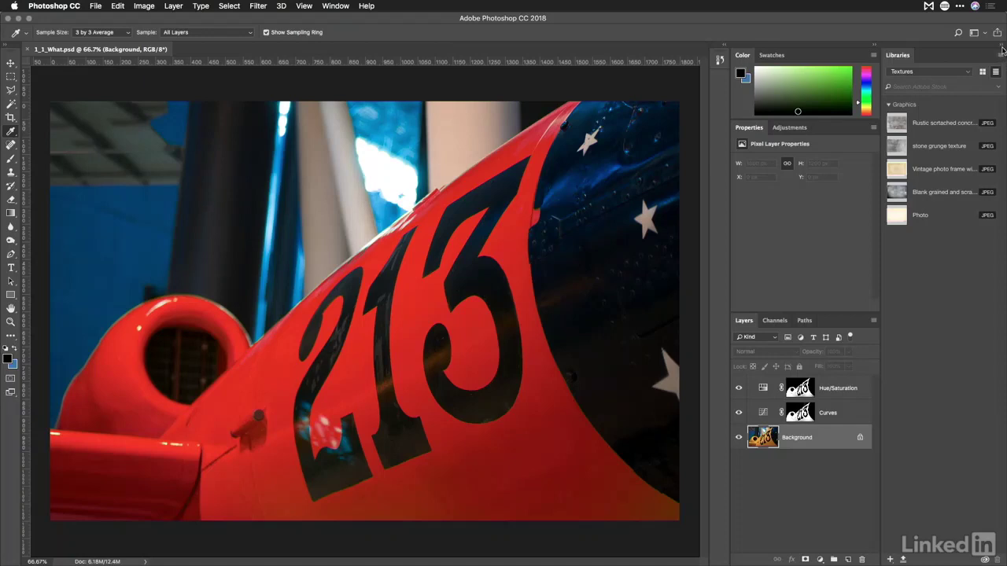
Collapse Libraries to make room for a taller layer list, and hide both adjustment layers before showing Curves again
click(1001, 48)
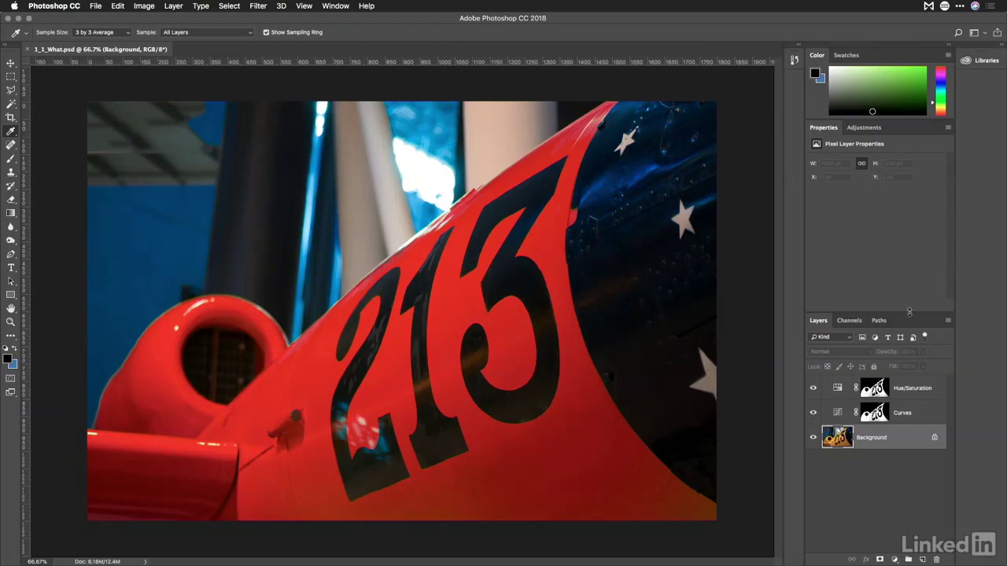
drag(909, 312, 915, 246)
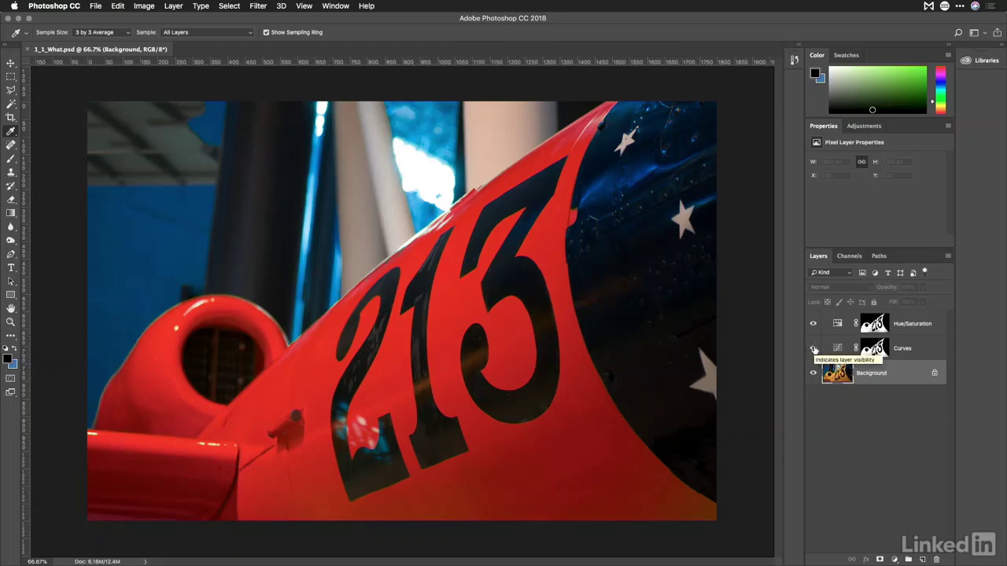
drag(814, 349, 815, 335)
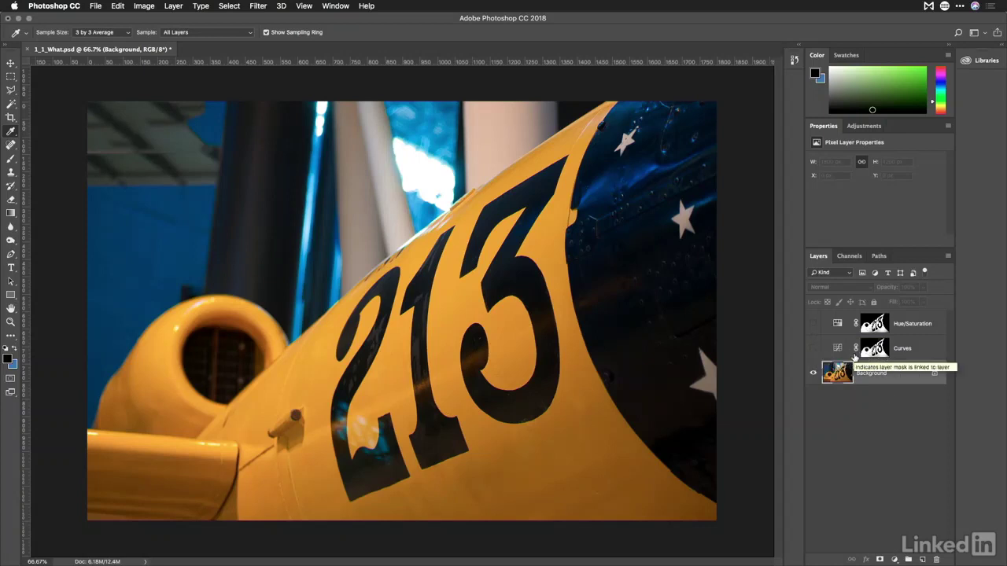
click(814, 349)
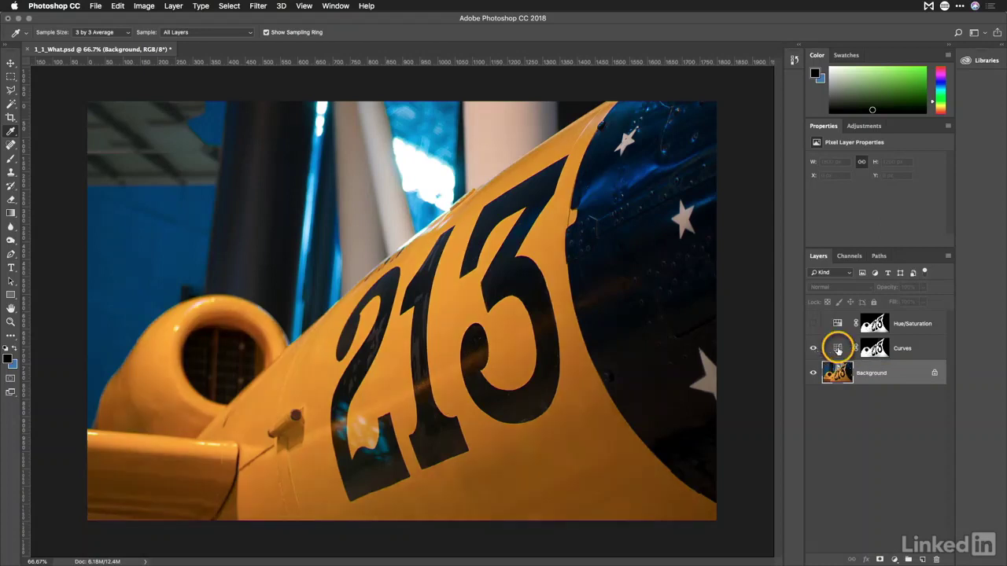
Open the Curves layer's settings at full height and fine-tune the existing midtone point on the curve
click(837, 349)
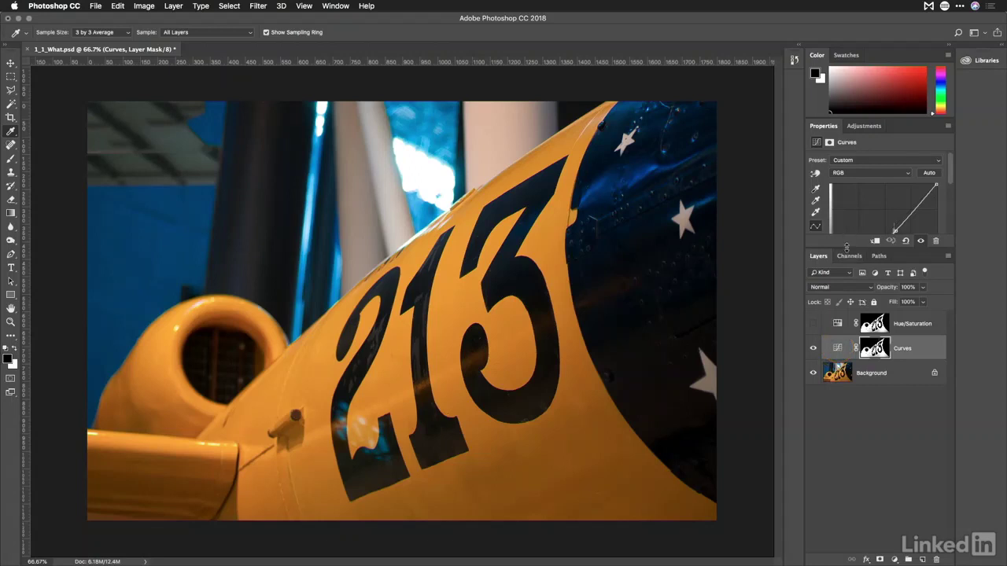
drag(846, 247, 840, 367)
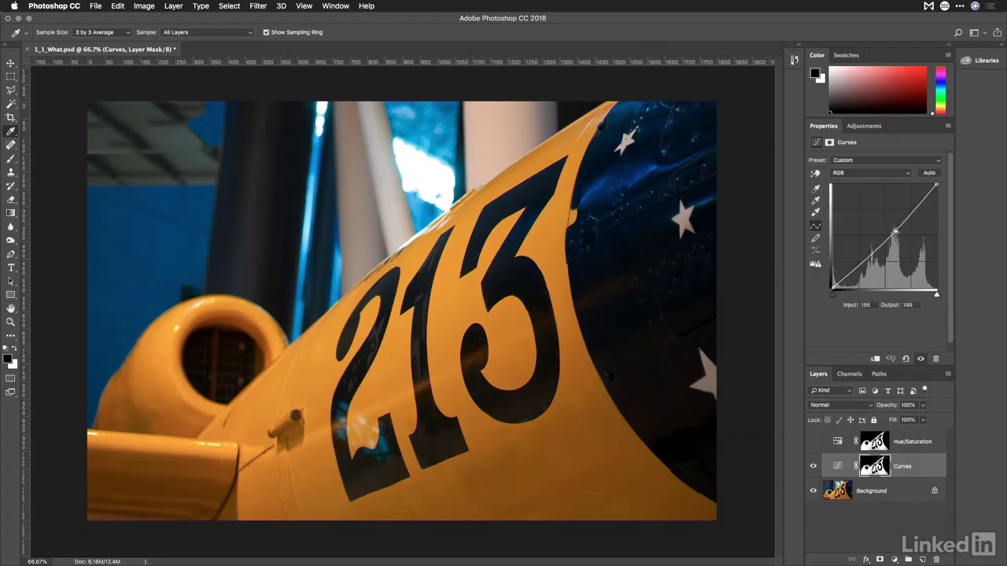
mouse_move(894, 232)
mouse_down()
mouse_move(891, 224)
mouse_move(895, 233)
mouse_up()
Load the Curves layer's mask as a selection and look through the available adjustment layer types
super+click(882, 471)
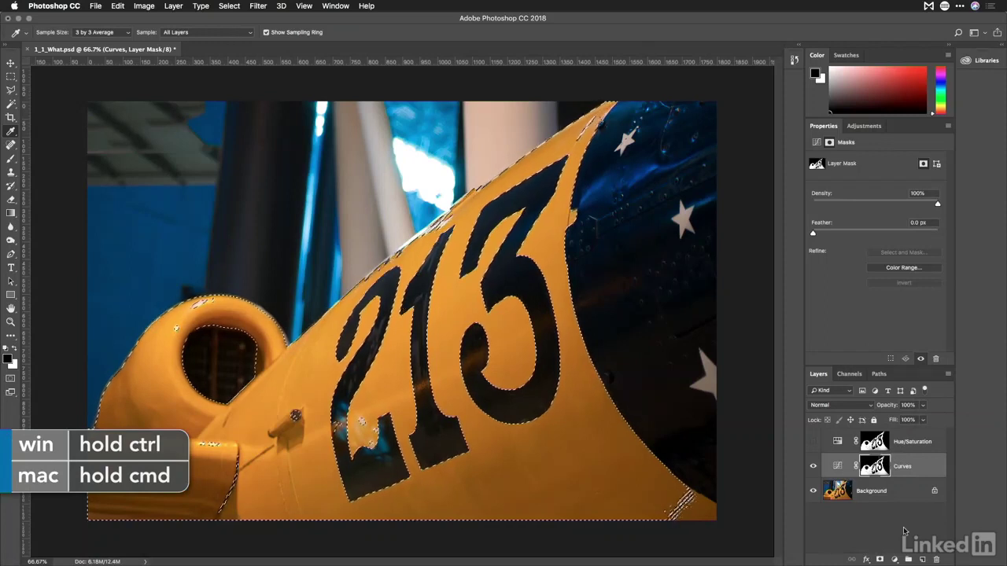
click(894, 560)
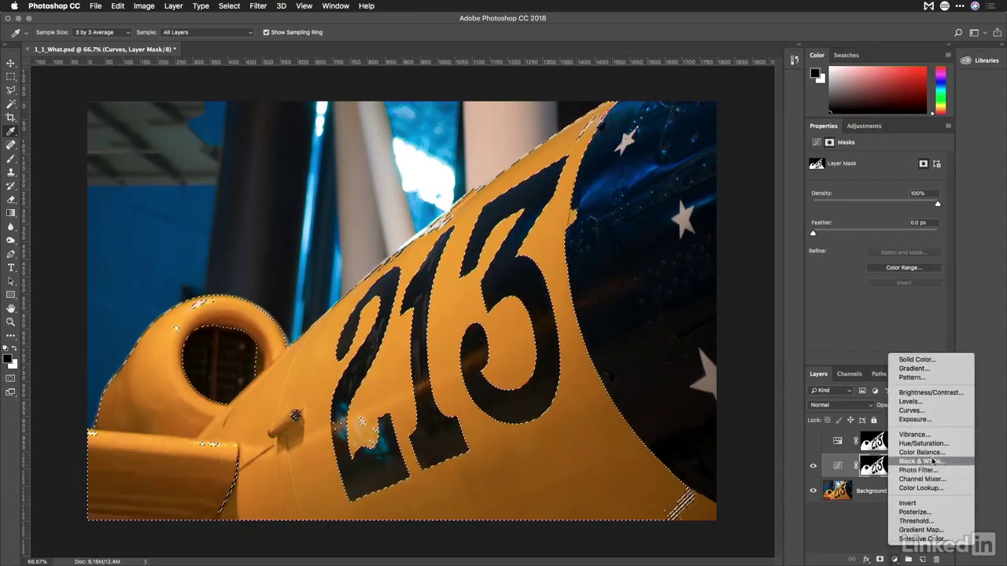
click(880, 493)
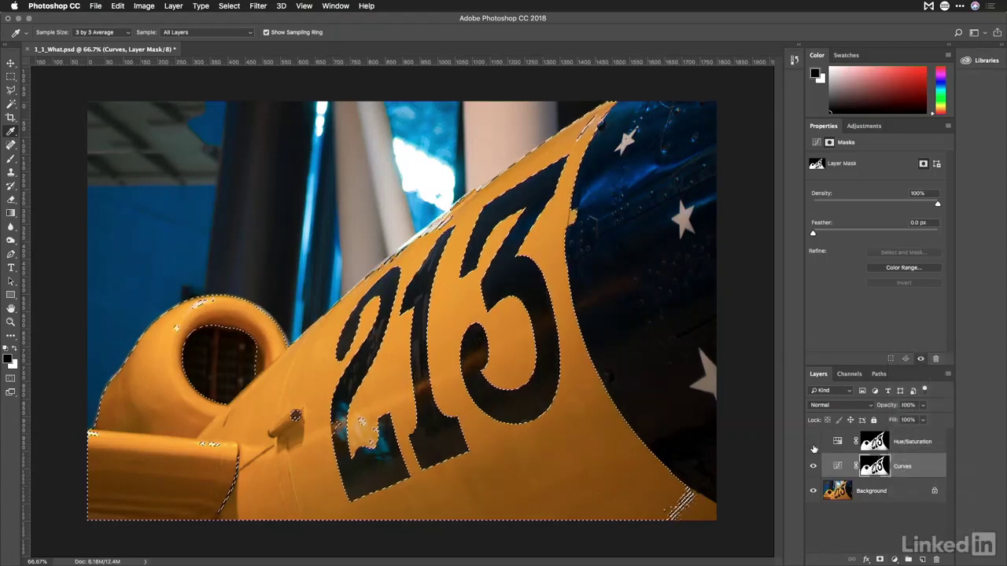
Show the Hue/Saturation layer with its settings open and clear the active selection
click(813, 443)
click(836, 443)
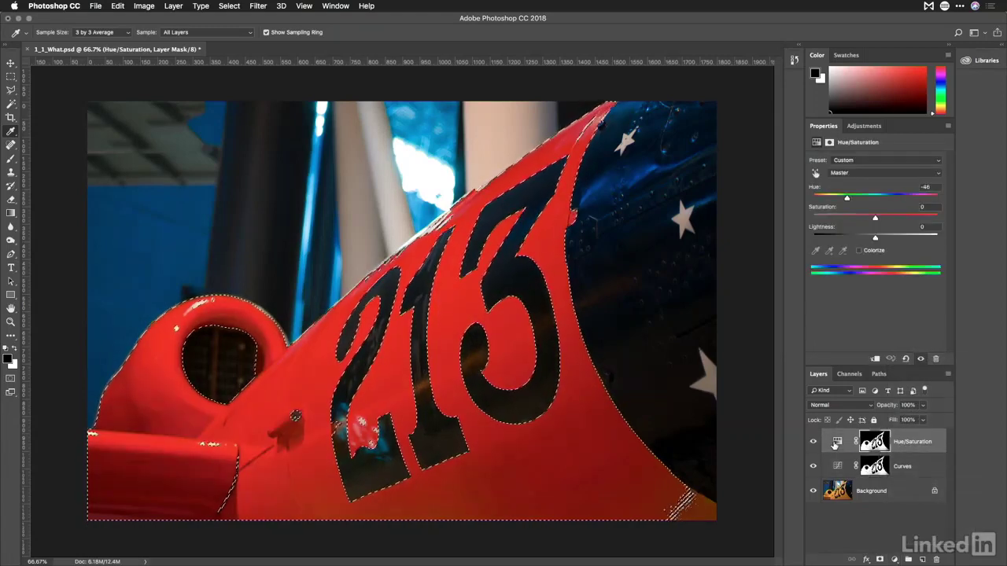
key(super+d)
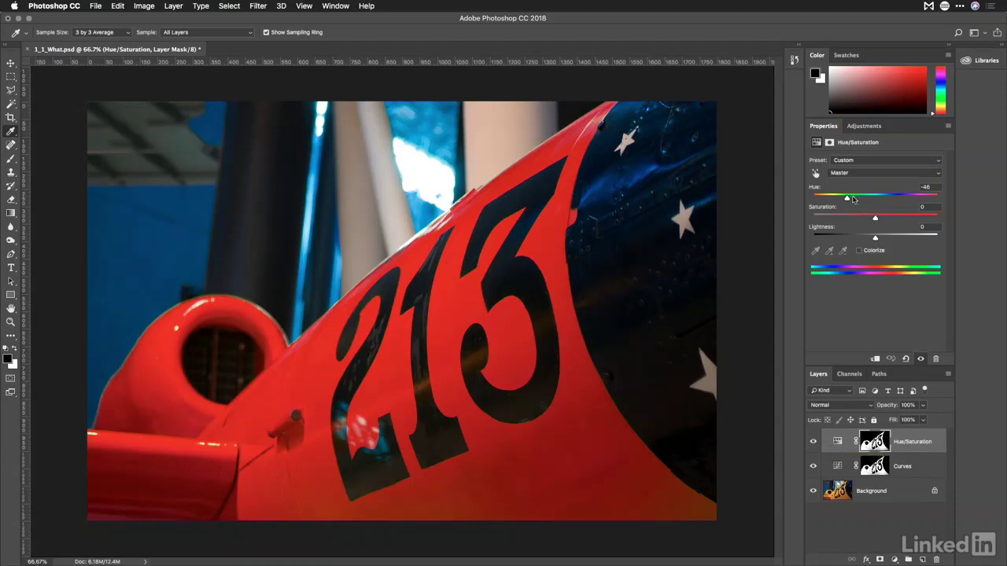
Recolor the yellow bodywork blue by setting Hue to +159, Saturation to +34 and Lightness to -13
drag(846, 199, 933, 198)
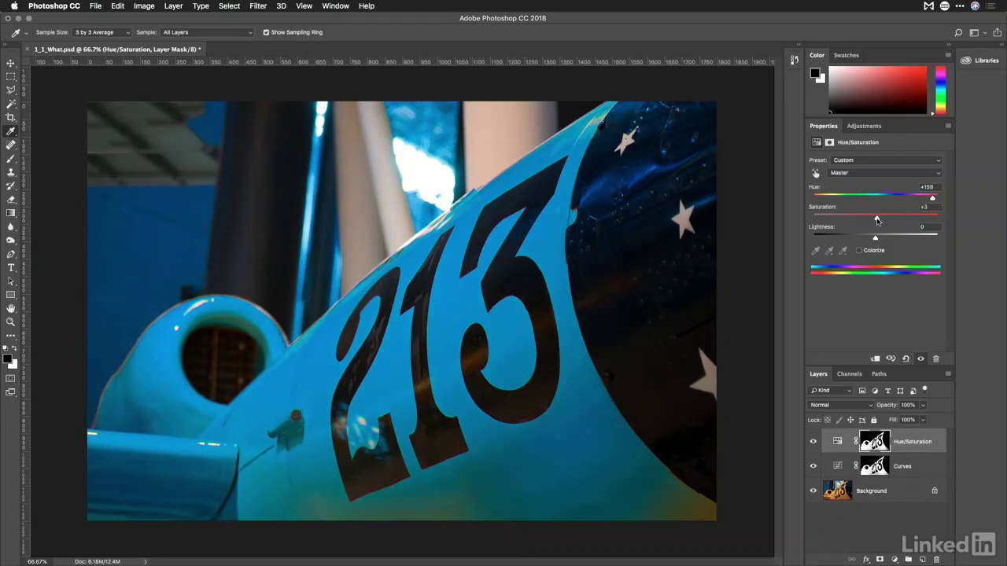
drag(877, 221, 870, 249)
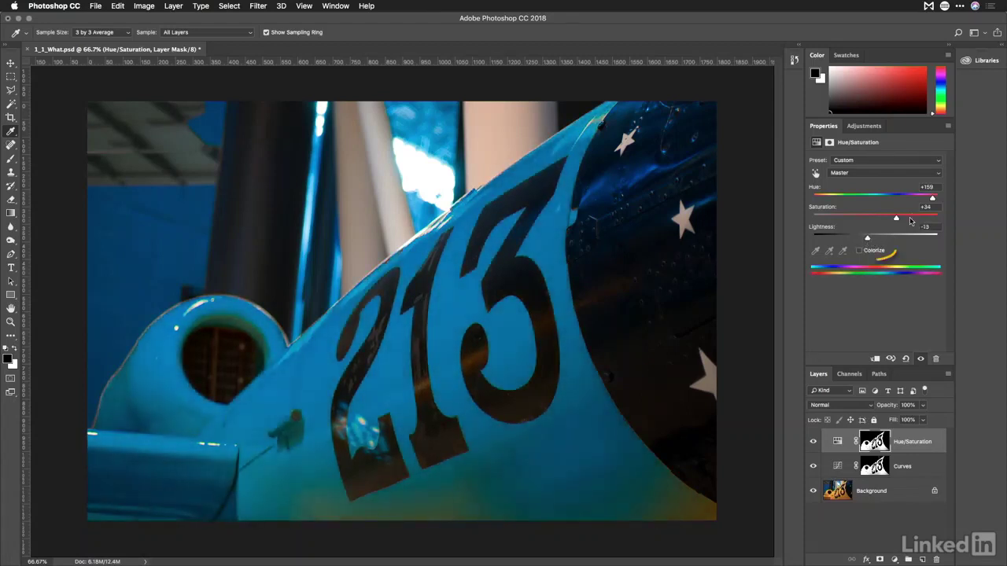
Turn on Colorize for the bodywork, set Saturation to 67 and Lightness to +3, and shift the Hue toward red
click(874, 250)
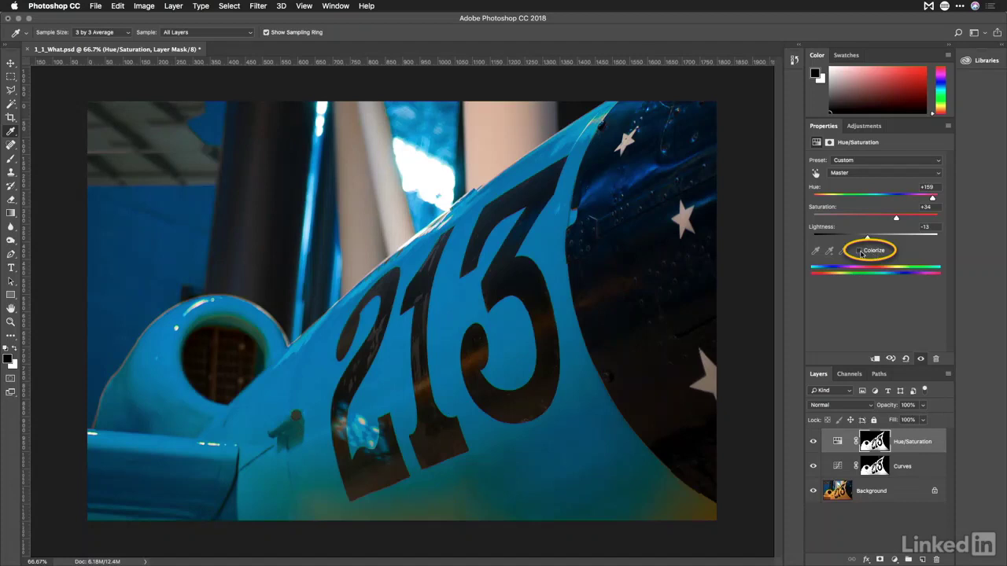
click(859, 250)
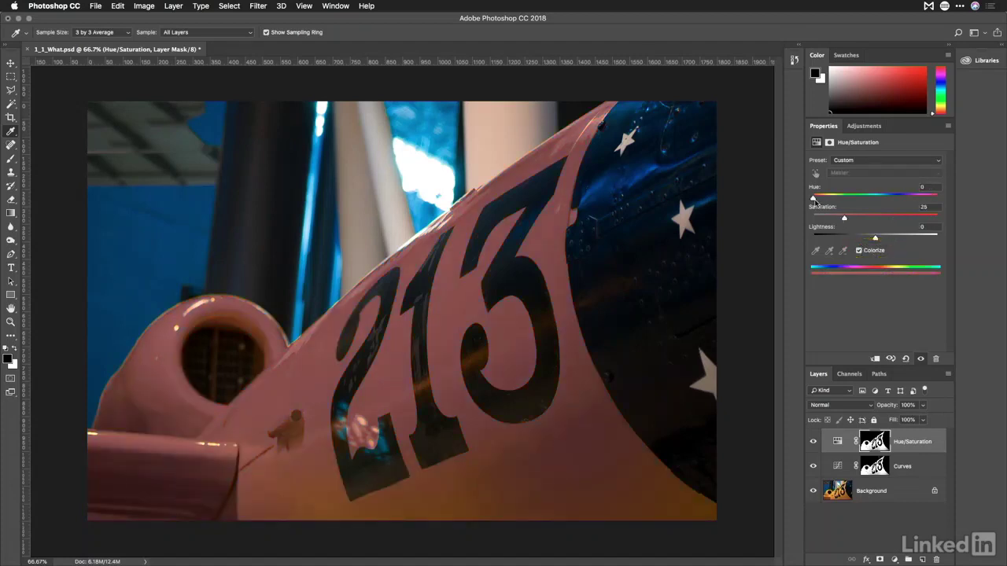
drag(813, 198, 876, 241)
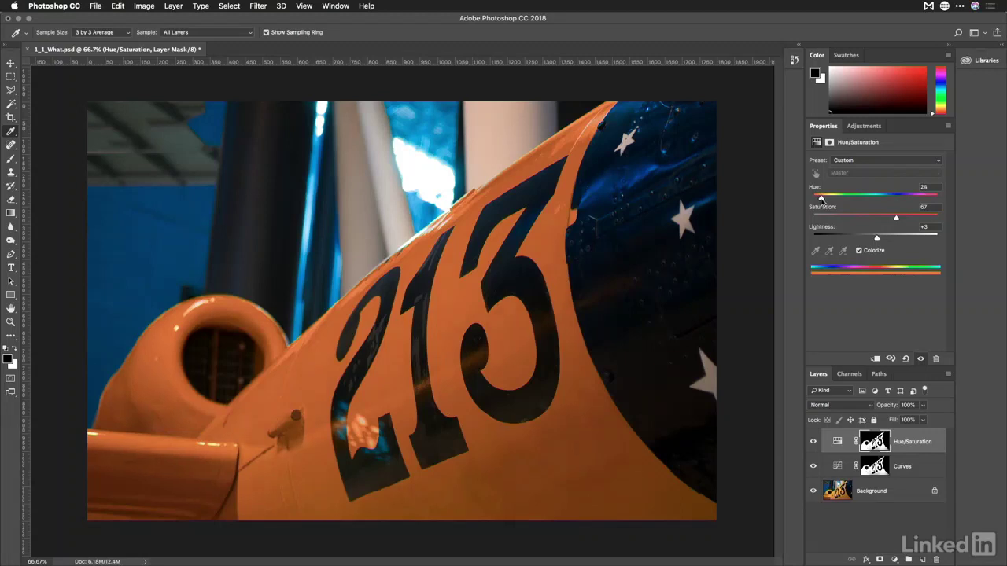
drag(821, 198, 814, 199)
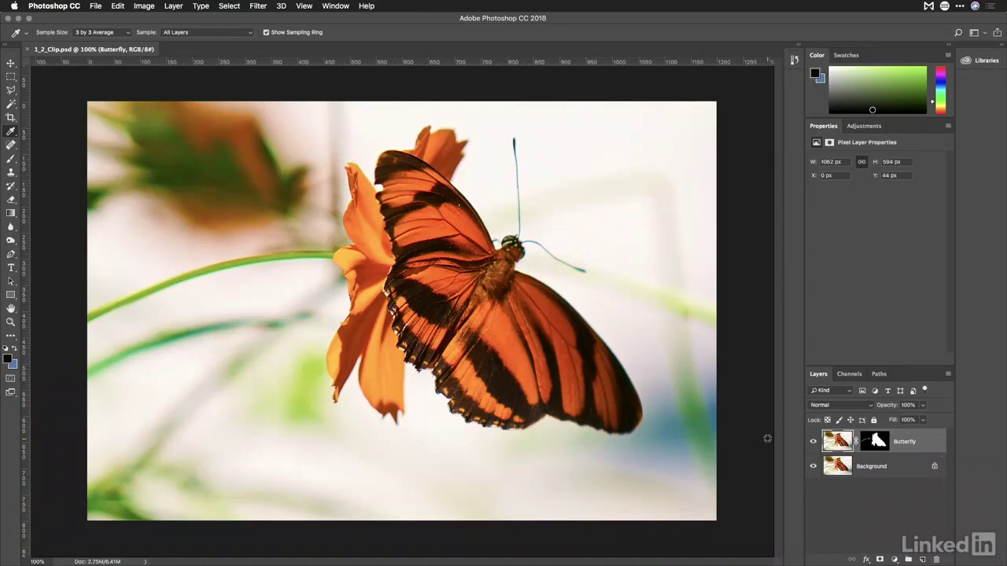
Toggle the visibility of the Butterfly and Background layers to examine the masked butterfly, and look through the selection commands
click(814, 443)
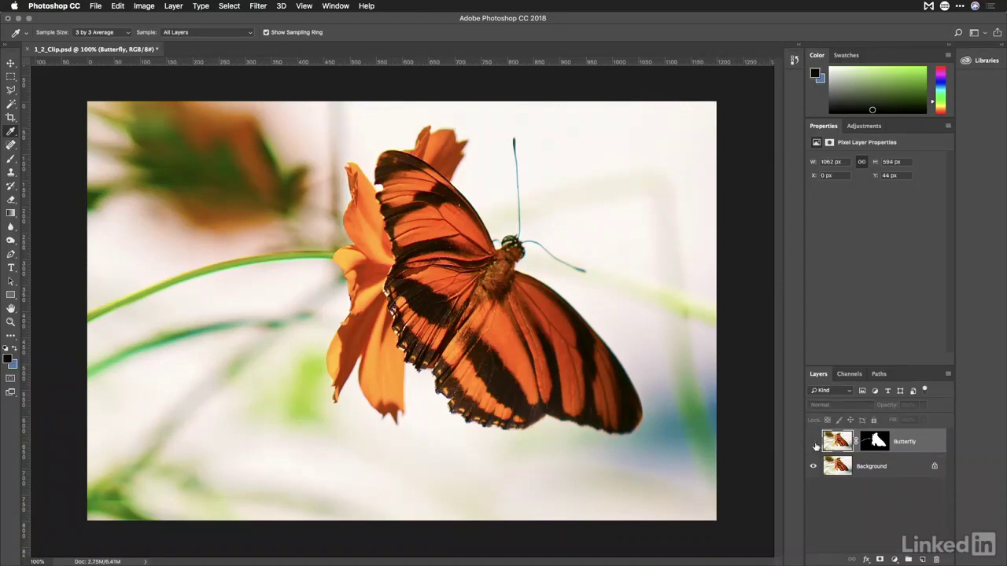
click(814, 442)
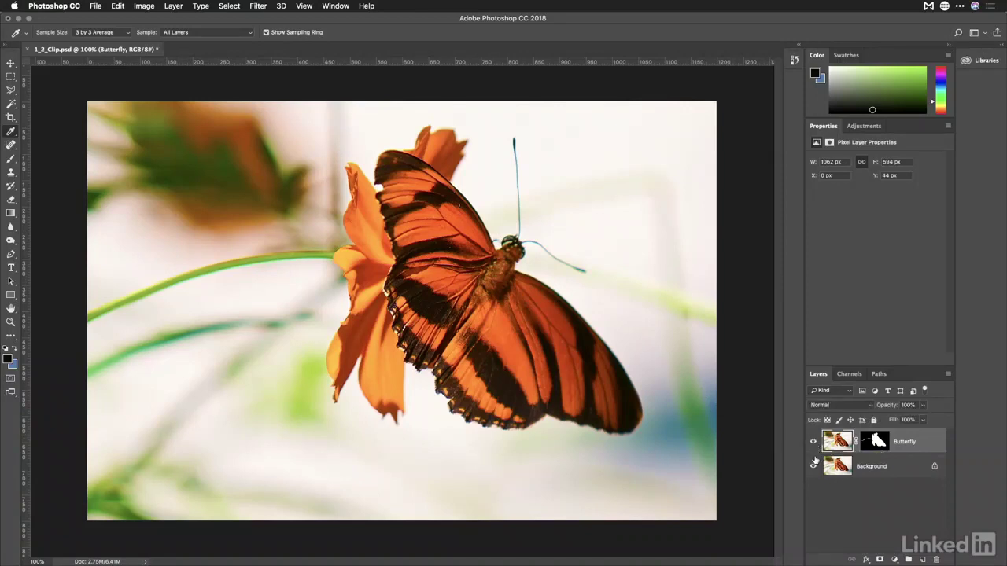
click(813, 466)
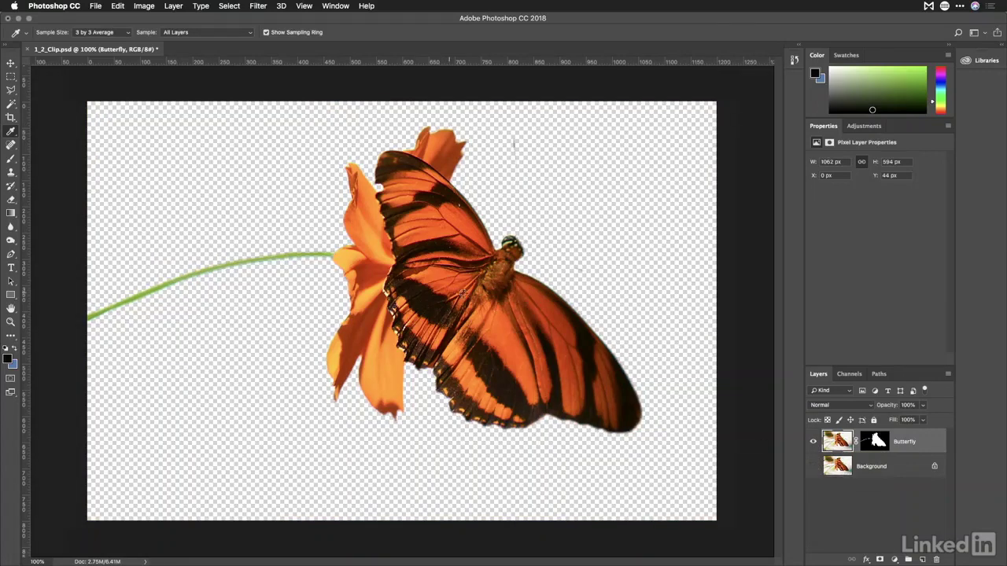
click(229, 5)
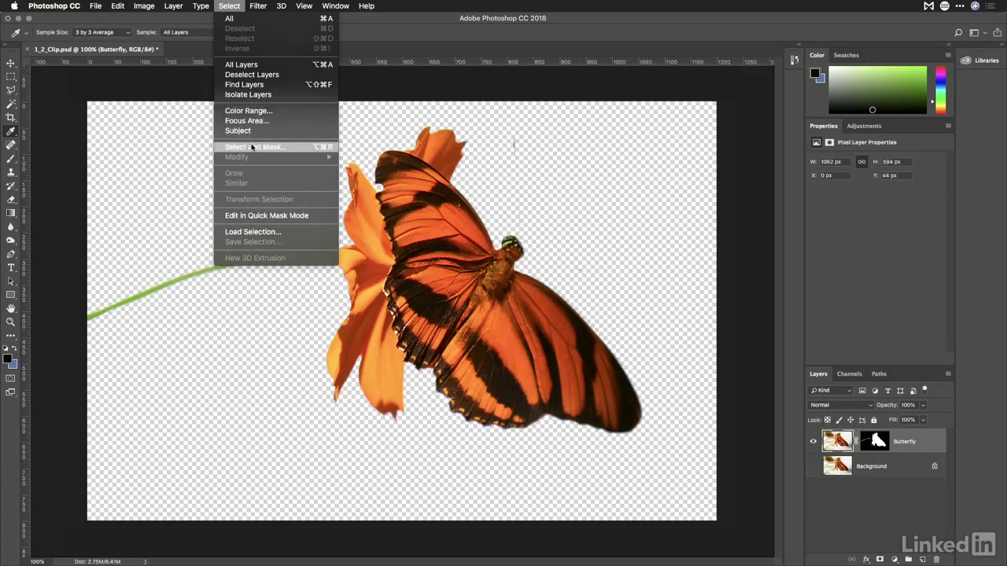
click(229, 5)
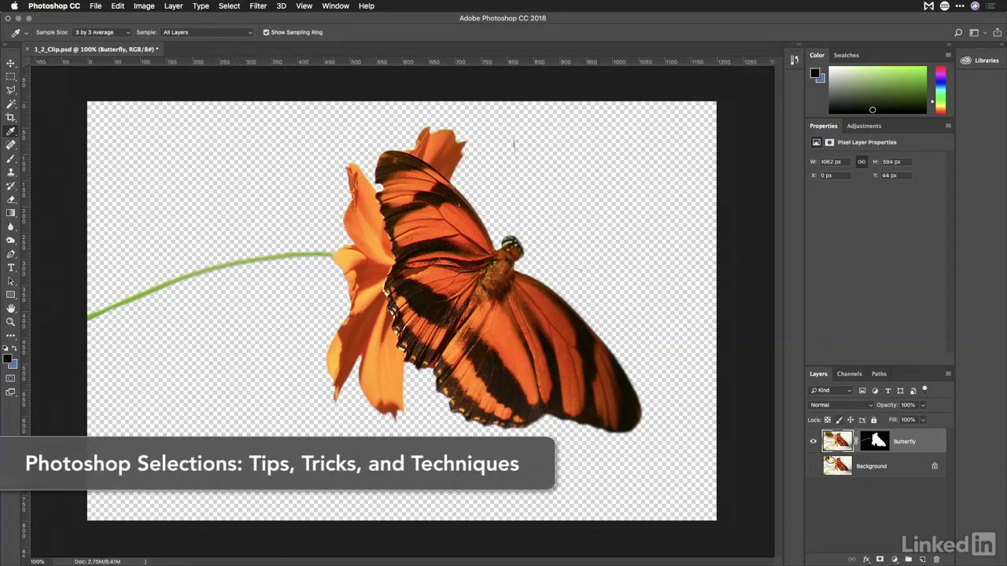
click(813, 468)
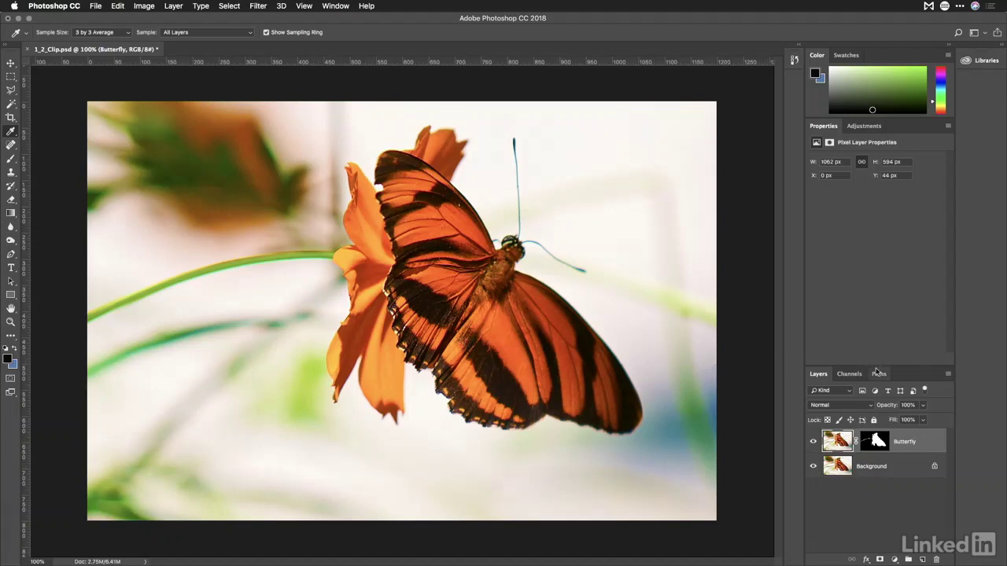
Add a Curves adjustment above the Butterfly layer and brighten the midtones with a point at Input 124, Output 153
click(868, 128)
click(859, 149)
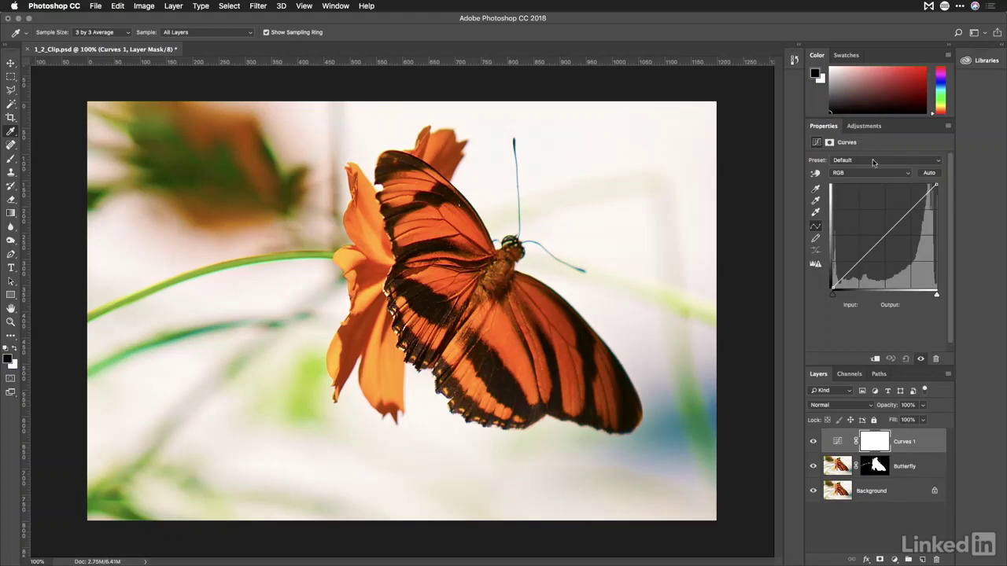
click(884, 235)
mouse_move(885, 235)
mouse_down()
mouse_move(884, 211)
mouse_move(883, 225)
mouse_up()
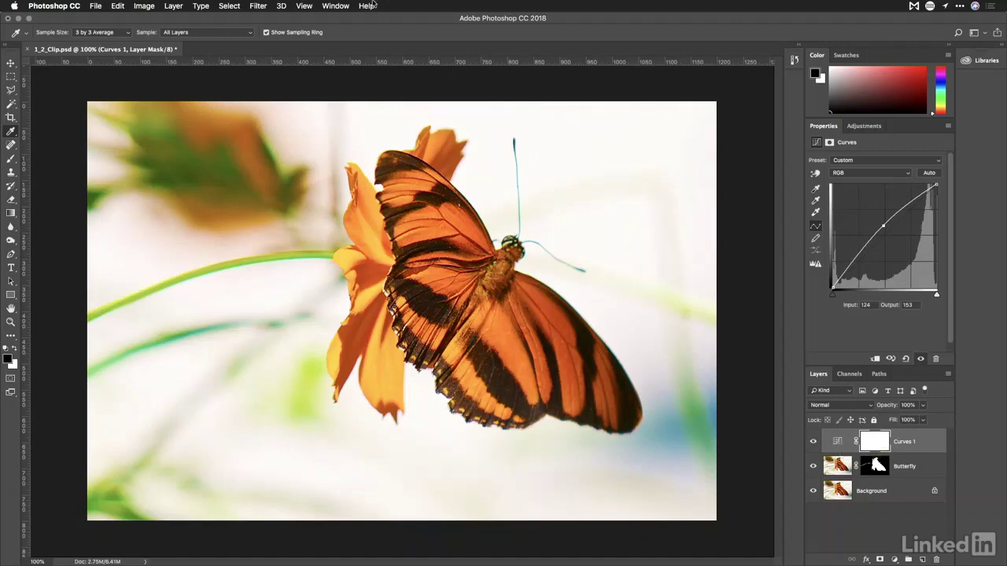
Create a clipping mask so the Curves adjustment affects only the Butterfly layer
click(164, 5)
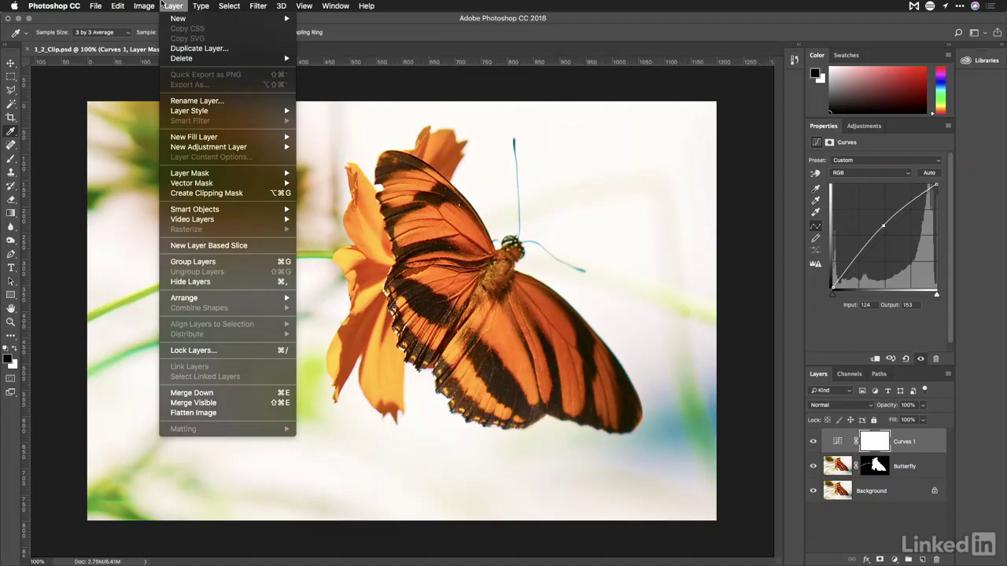
mouse_move(199, 150)
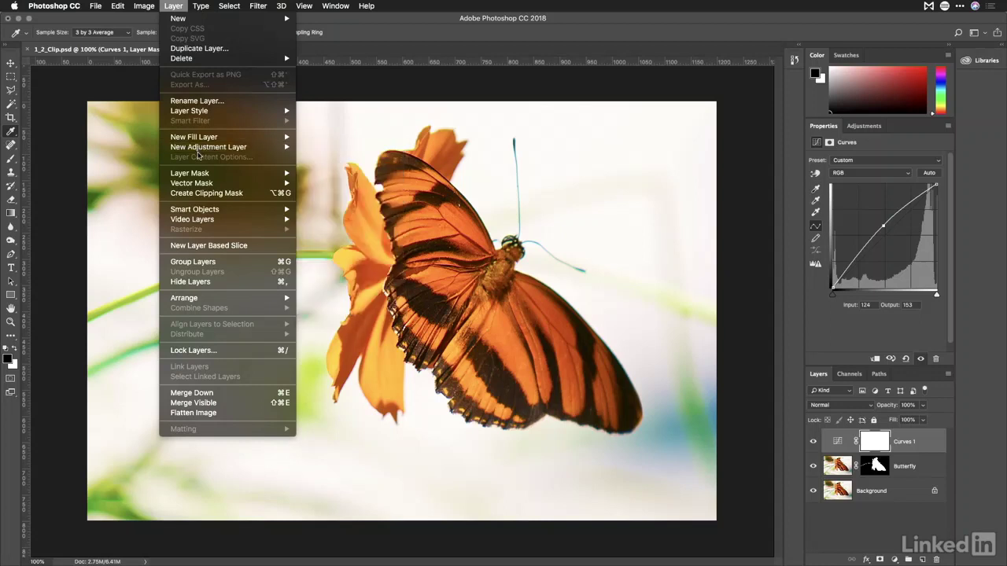
click(249, 195)
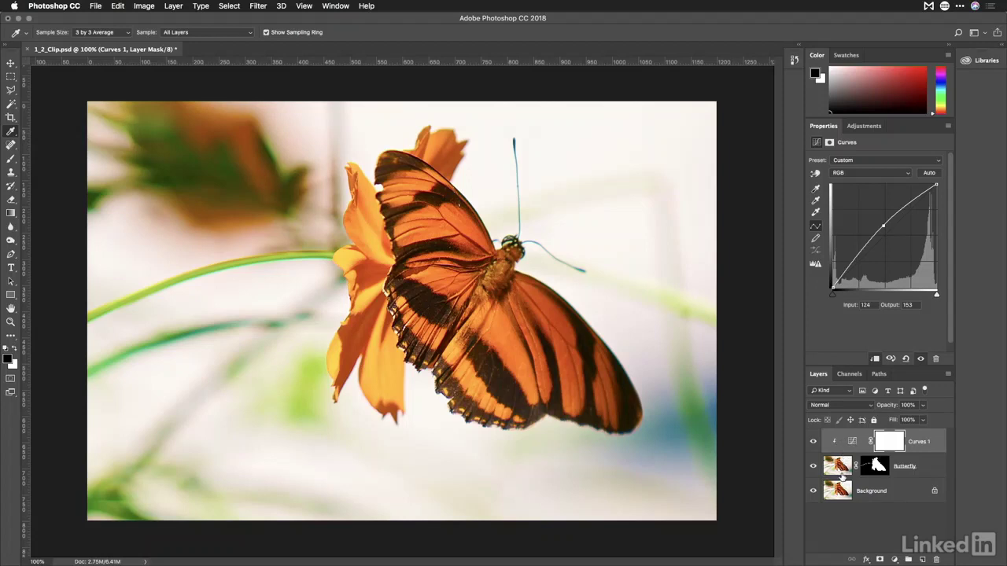
Add a Vibrance adjustment above the Curves layer and set its Vibrance to +61
click(862, 129)
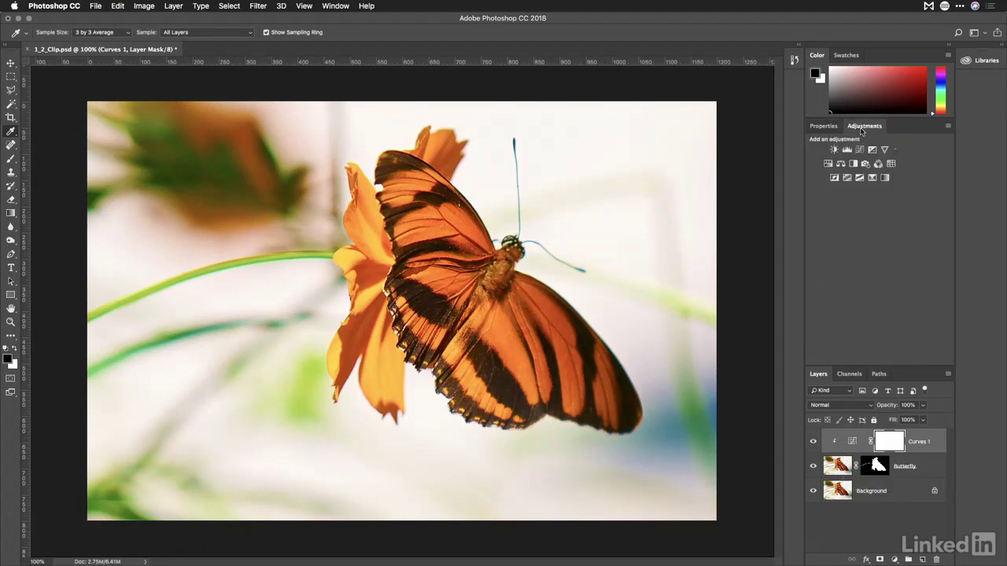
click(884, 149)
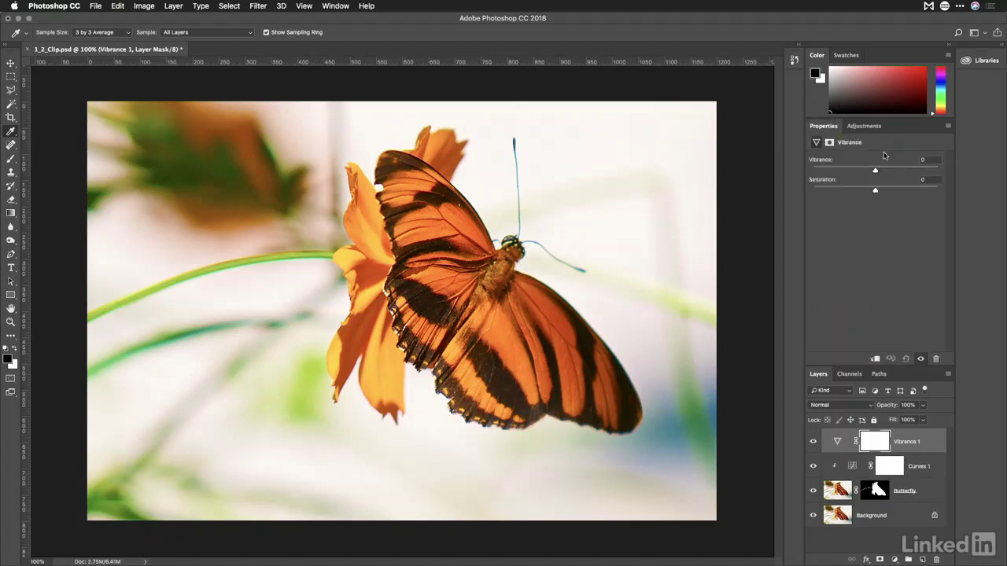
drag(878, 170, 913, 173)
Clip the Vibrance adjustment to the Butterfly layer, release the clipping mask, and clip it again
click(175, 6)
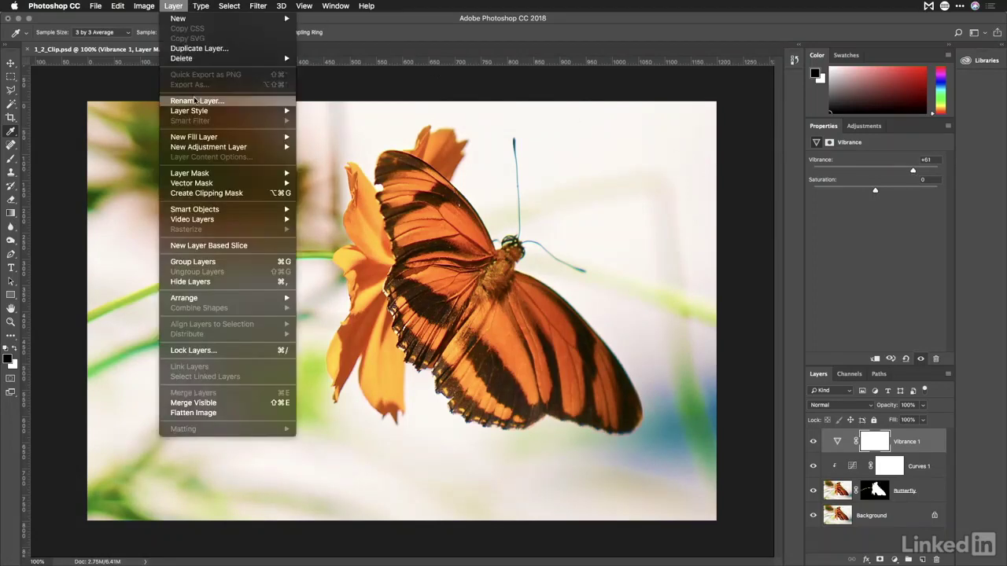
click(200, 193)
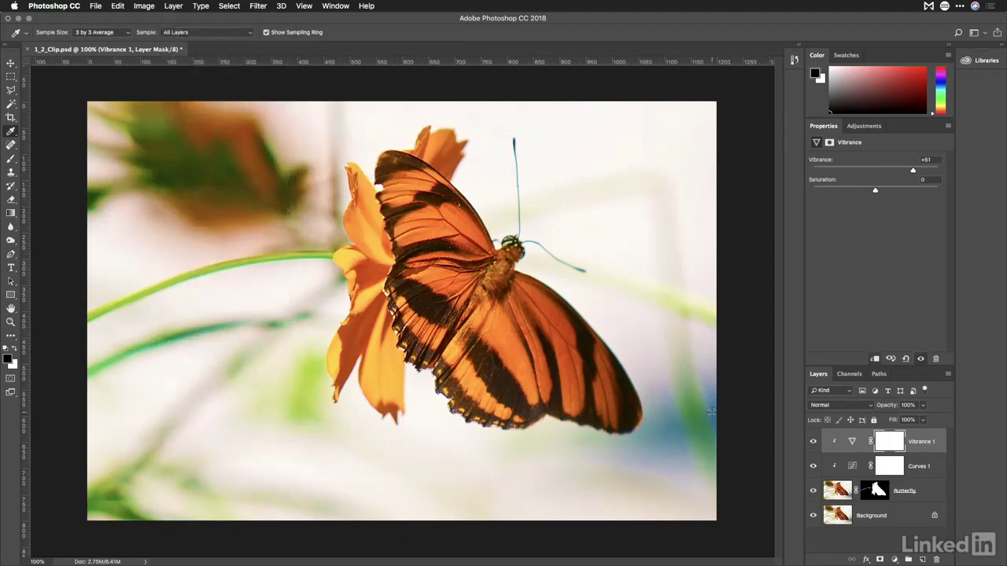
alt+click(835, 445)
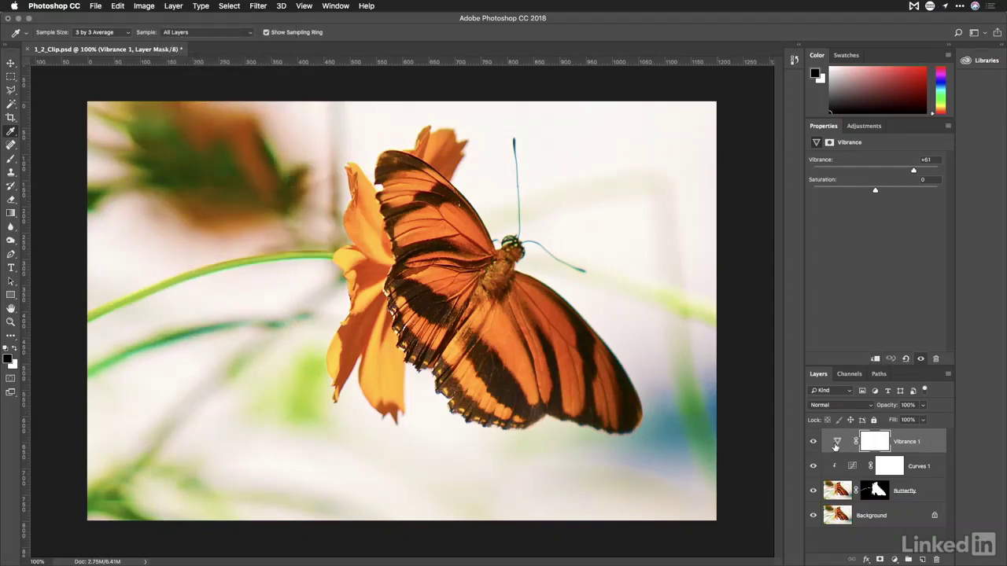
key(super+alt+g)
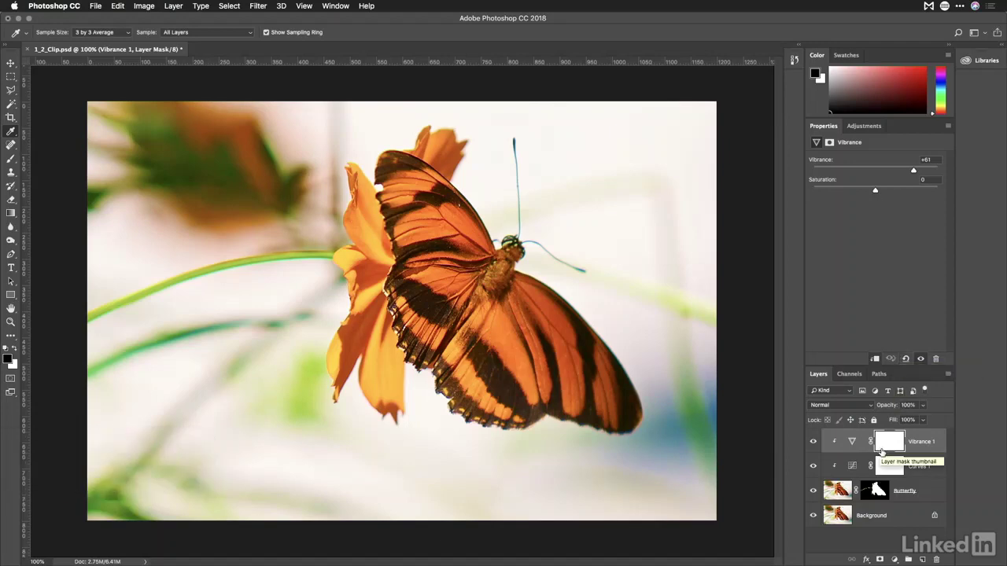
Add a Black & White adjustment directly above the Background layer, with Greens at -32 and Reds at 67
click(886, 517)
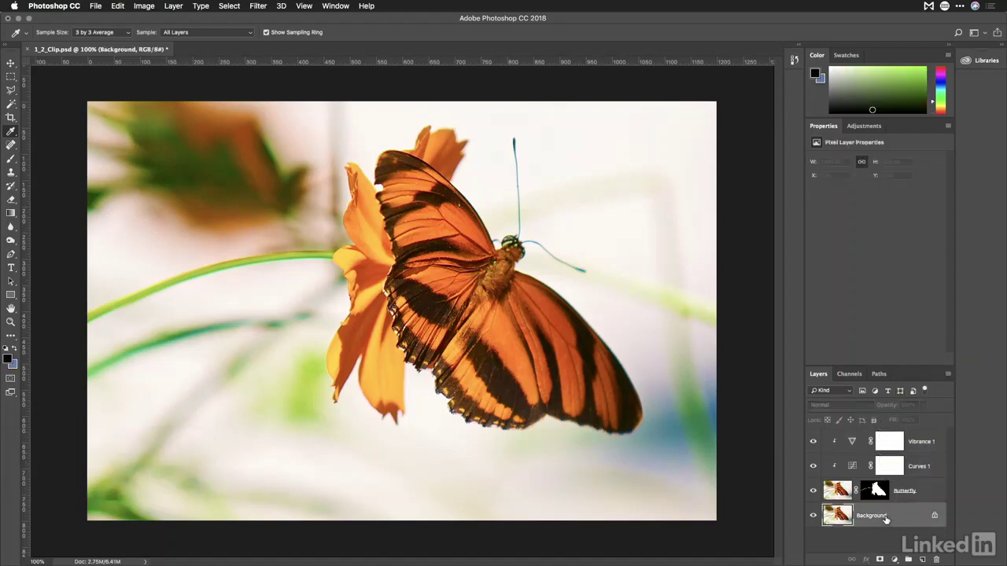
click(868, 128)
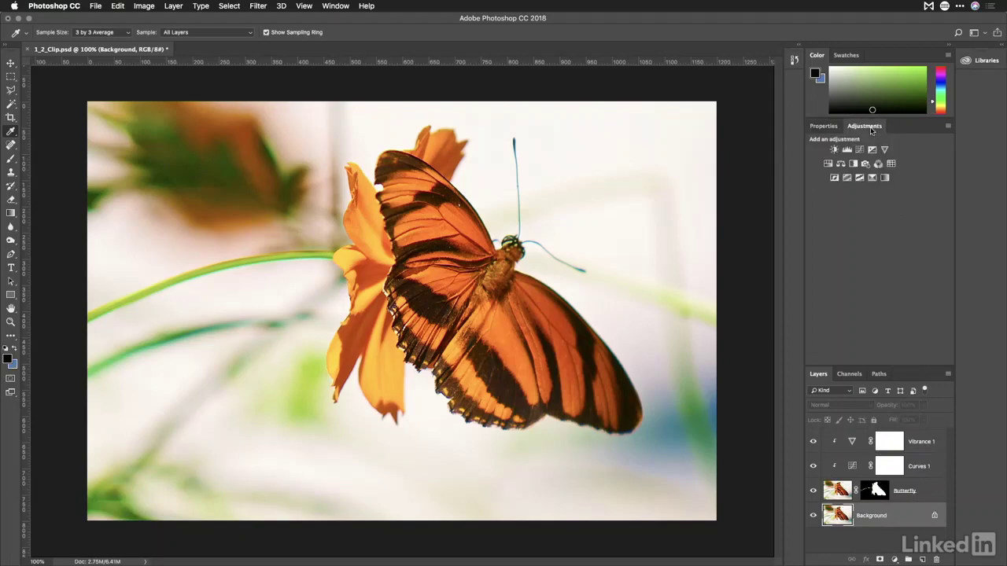
click(853, 162)
click(853, 163)
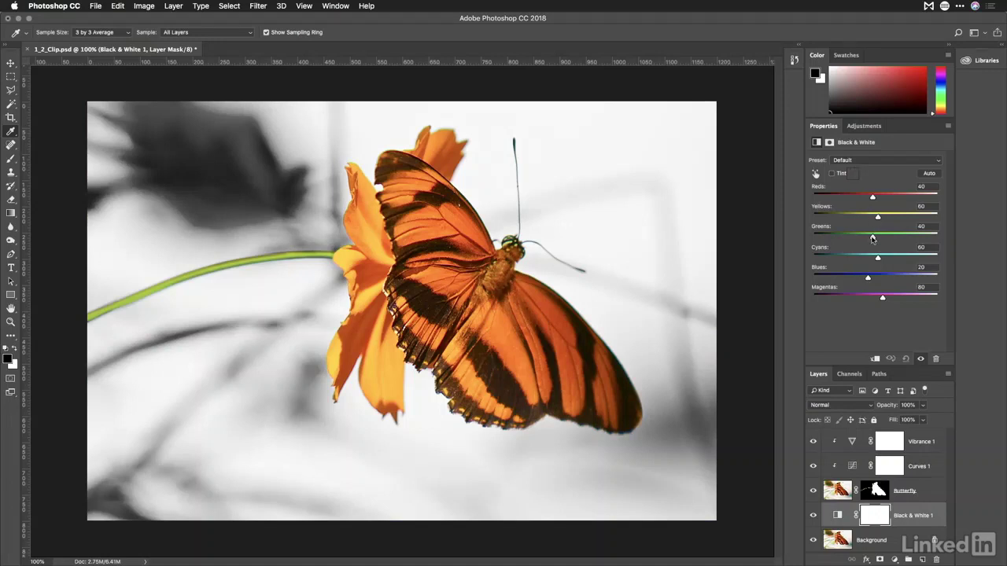
mouse_move(873, 238)
mouse_down()
mouse_move(842, 237)
mouse_move(855, 237)
mouse_up()
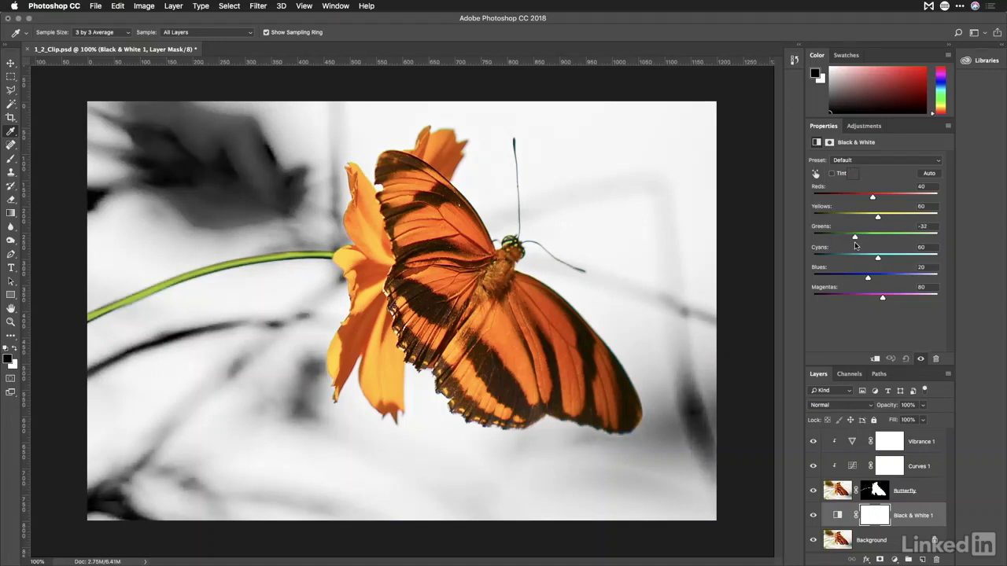
mouse_move(872, 197)
mouse_down()
mouse_move(840, 198)
mouse_move(880, 208)
mouse_up()
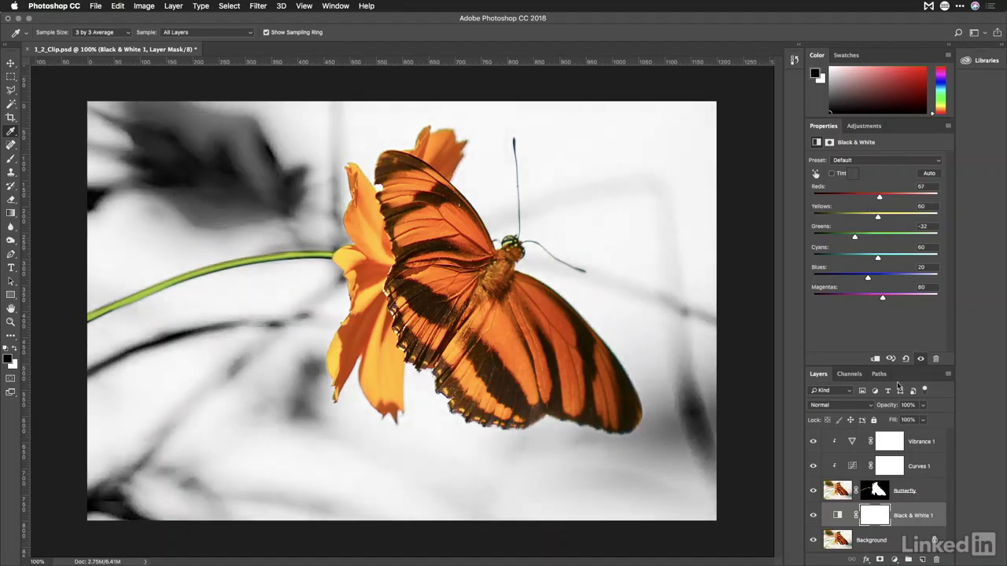
Lower the Black & White layer's opacity to 38% and toggle its visibility off and on to compare
click(923, 405)
drag(901, 423, 892, 420)
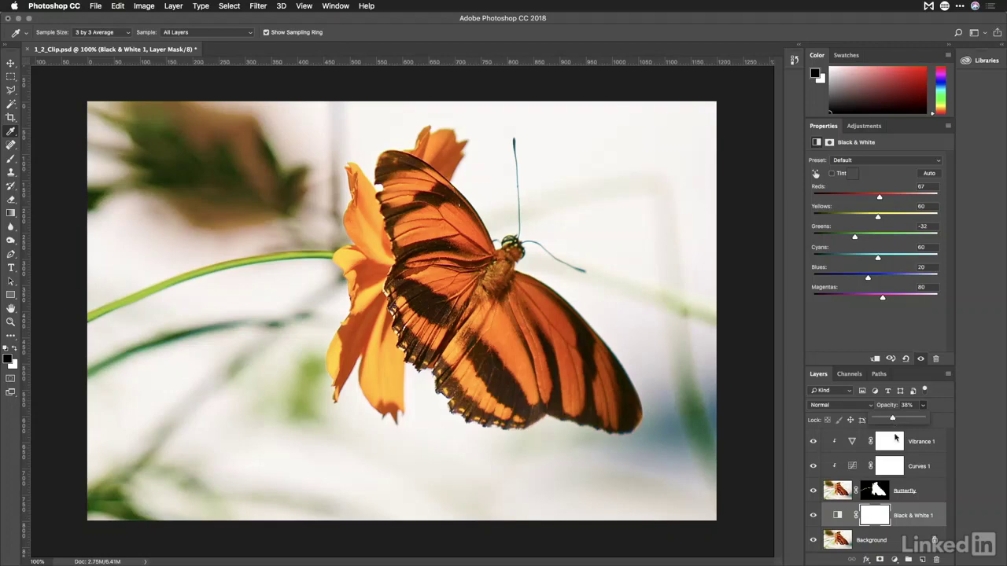
click(813, 516)
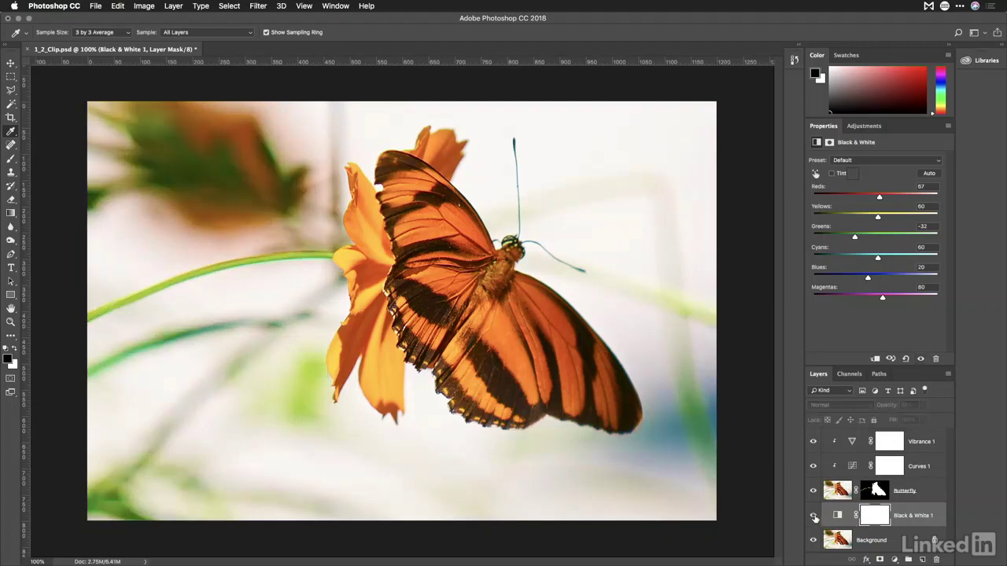
click(813, 516)
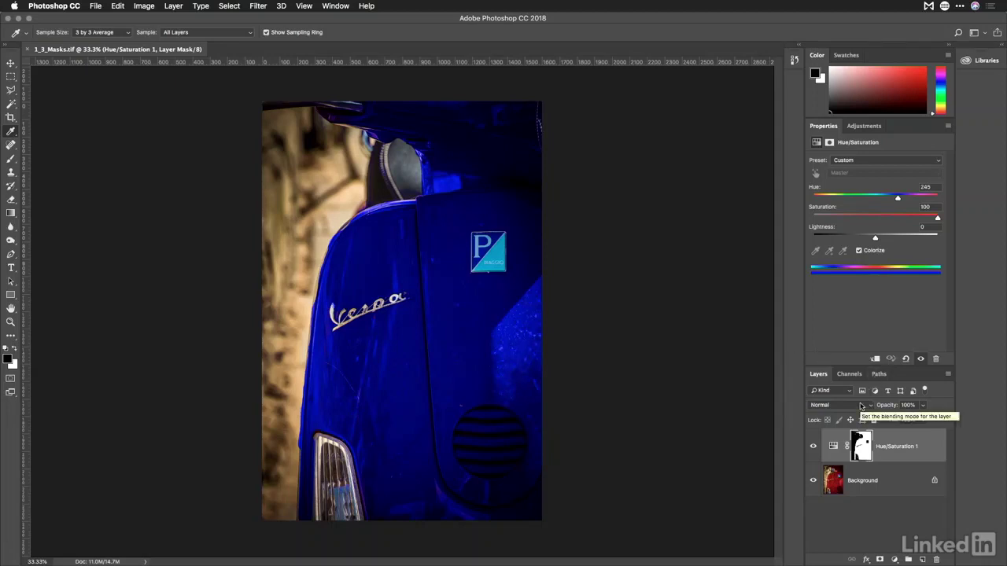
Compare the scooter image with the Hue/Saturation layer off and on, and with its layer mask disabled and re-enabled
click(813, 447)
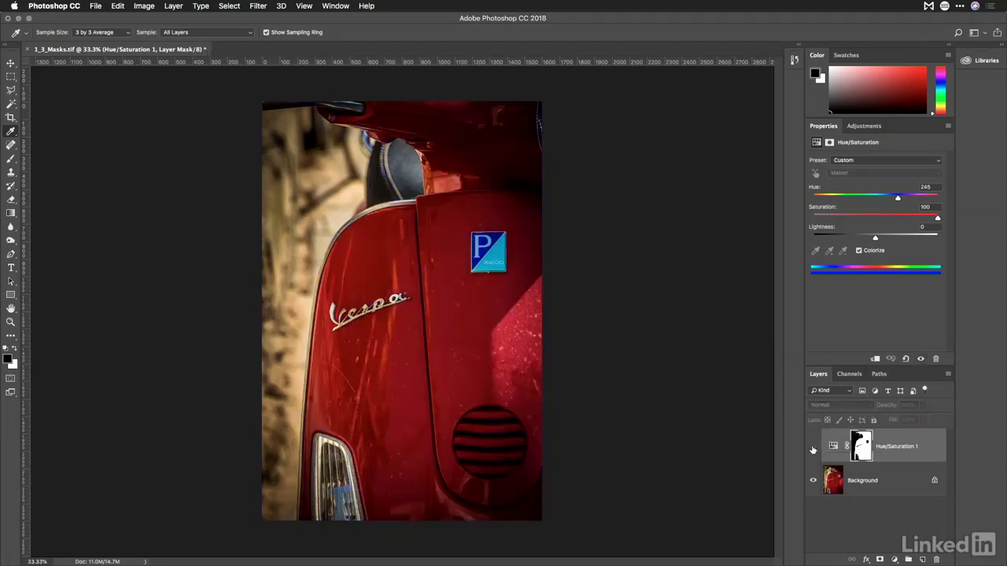
click(813, 447)
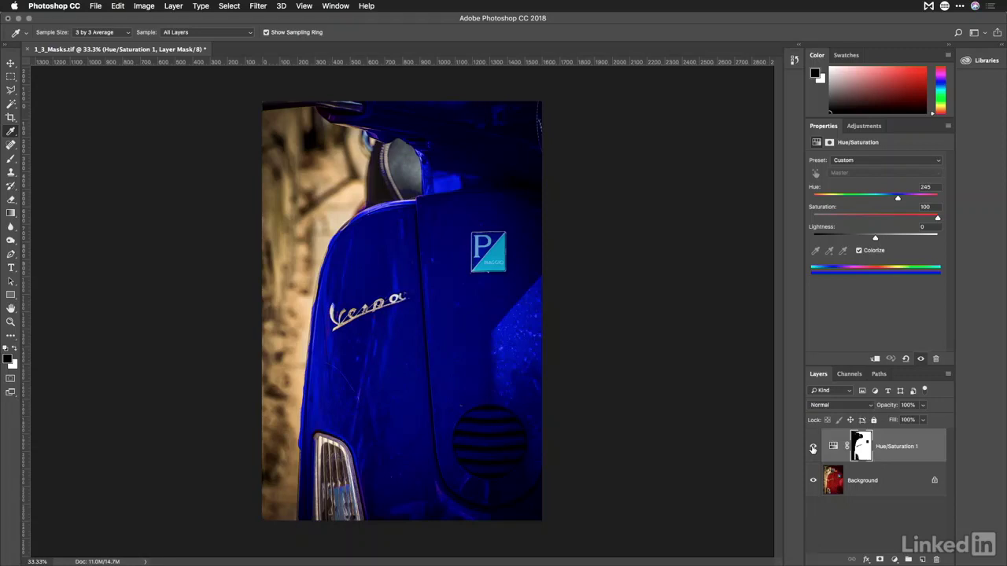
click(861, 446)
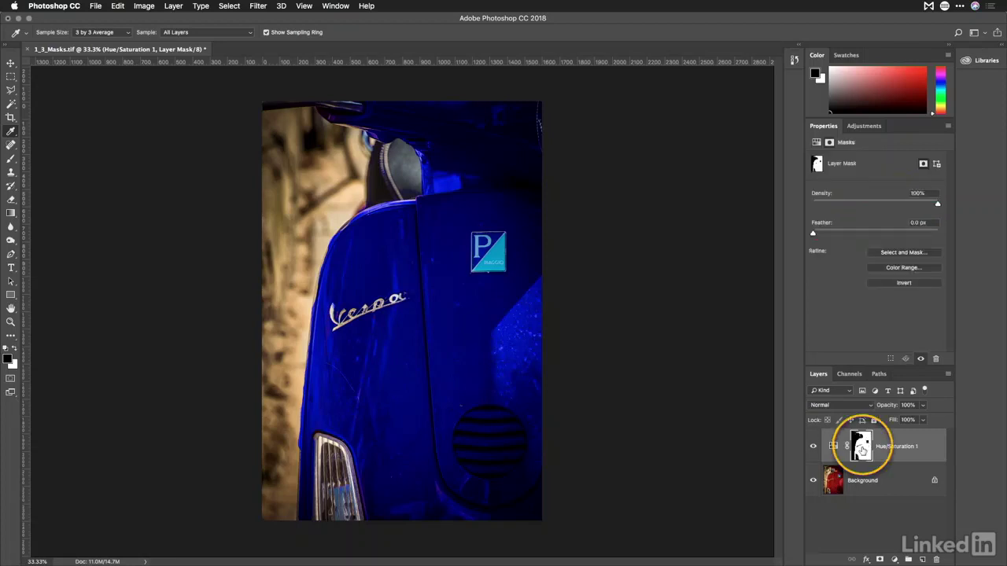
shift+click(862, 449)
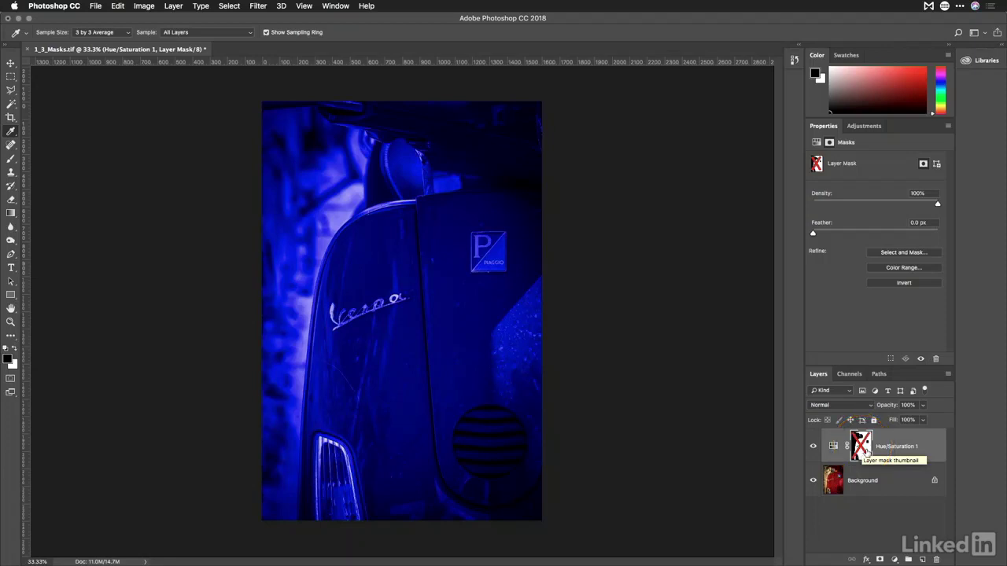
shift+click(863, 450)
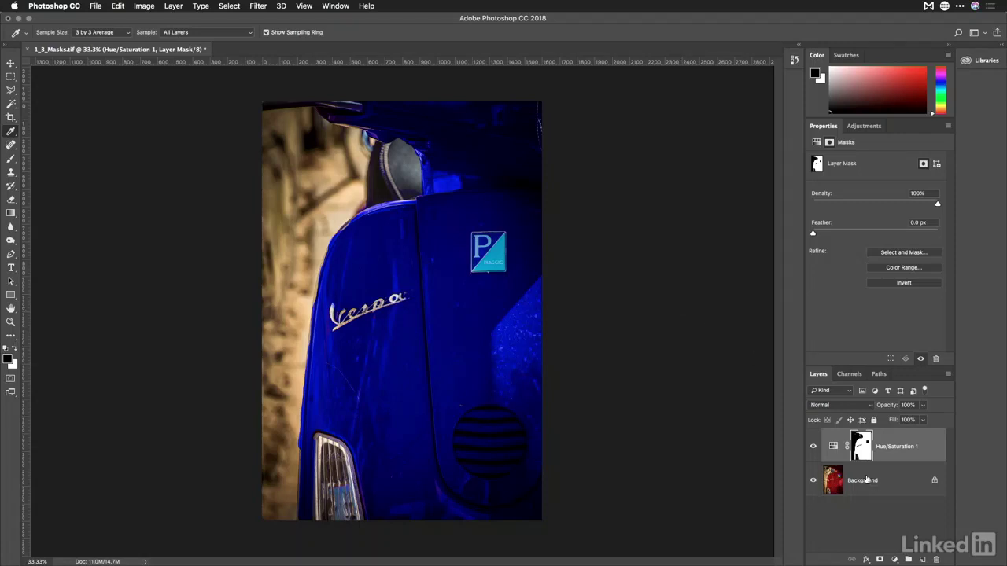
Hide the Hue/Saturation layer and start a Color Range selection on the Background, sampling the red side panel above the Vespa lettering
click(813, 447)
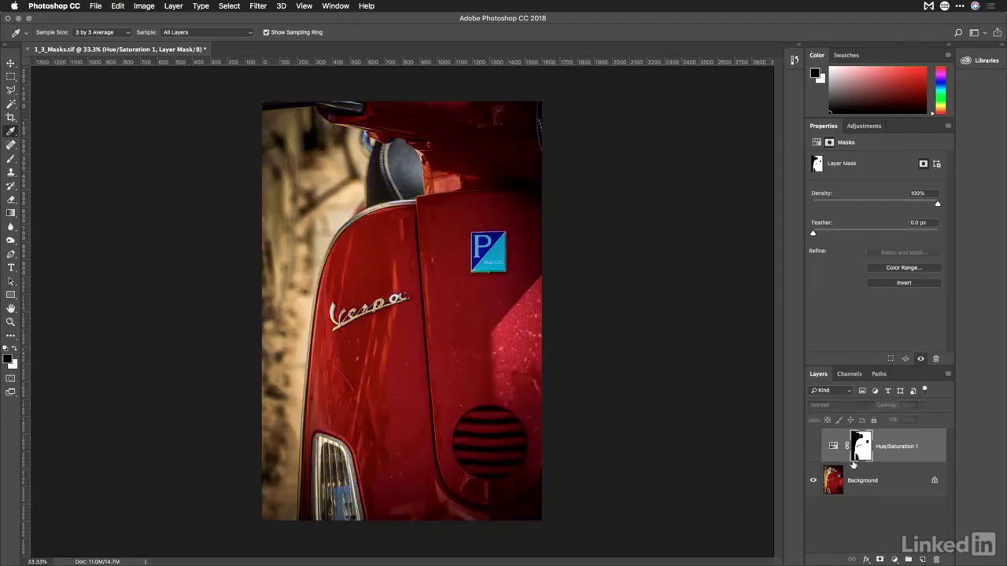
click(863, 483)
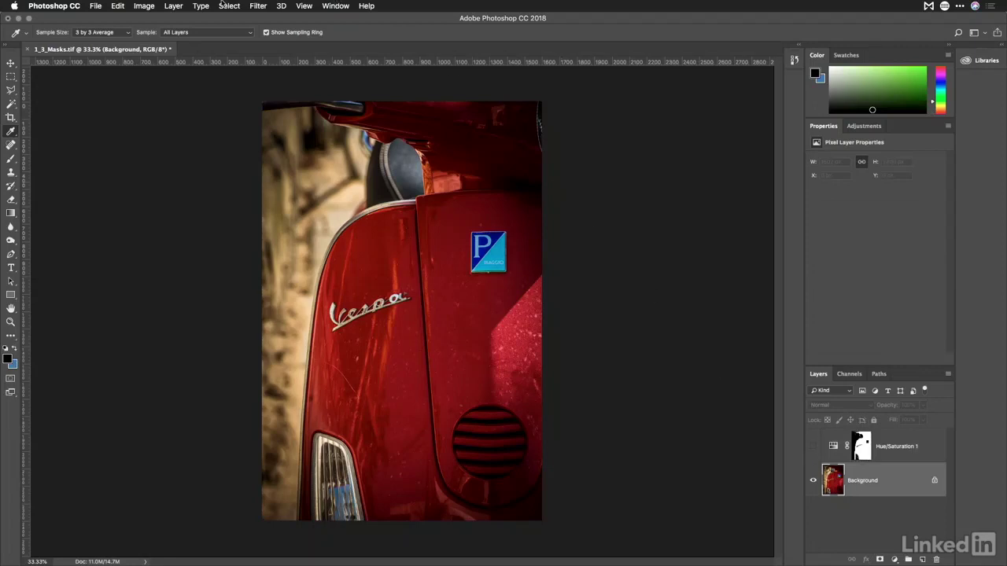
click(229, 6)
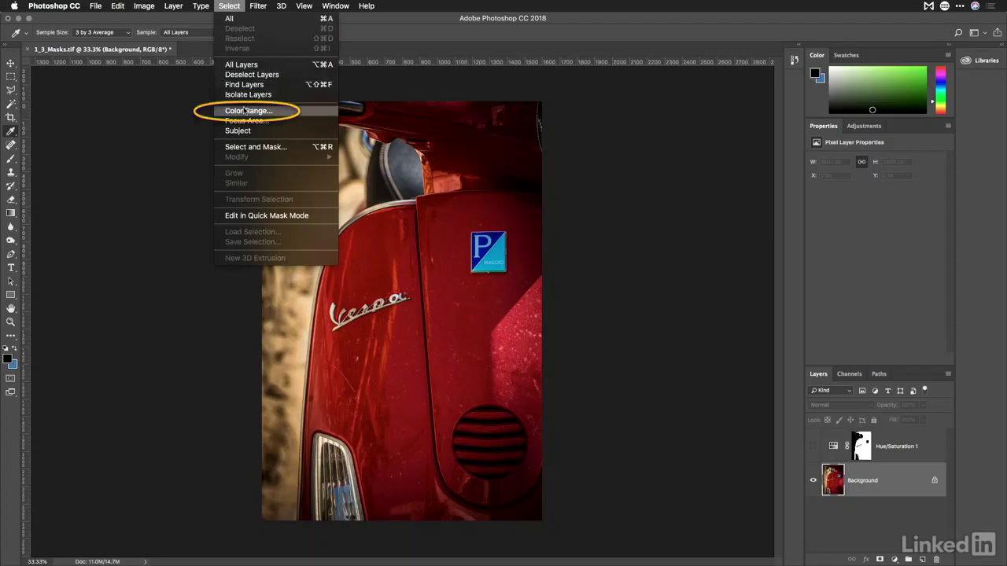
click(245, 111)
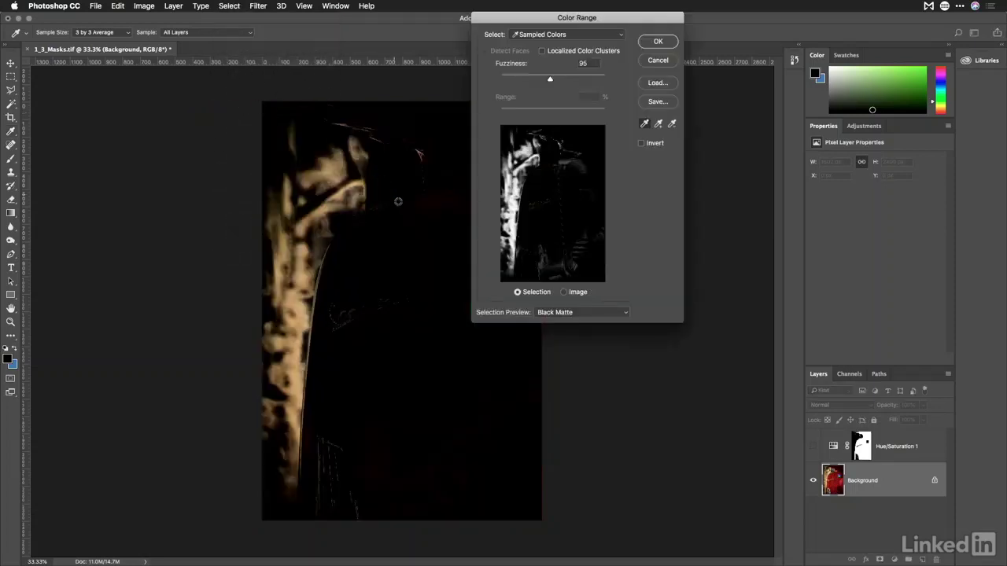
click(407, 232)
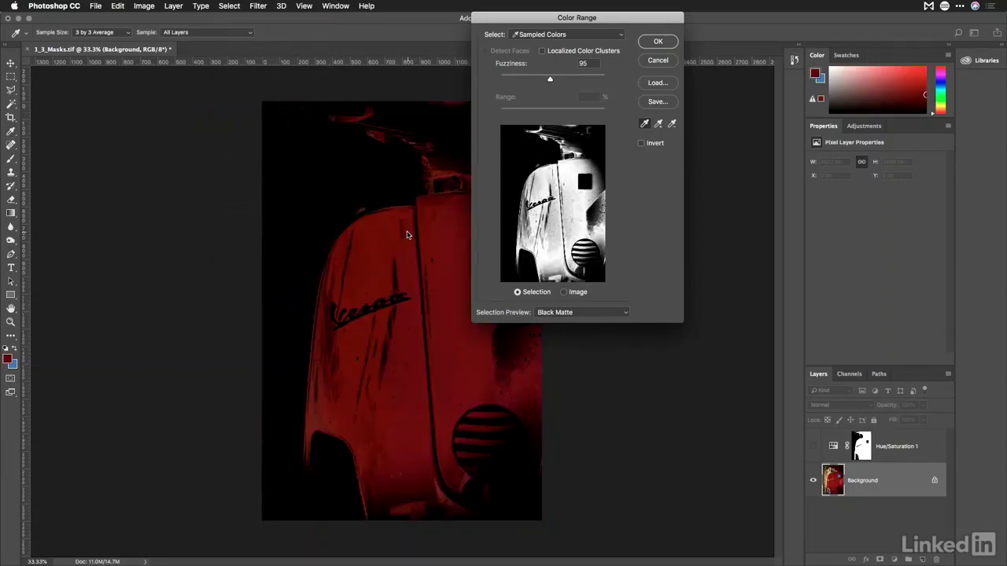
click(399, 264)
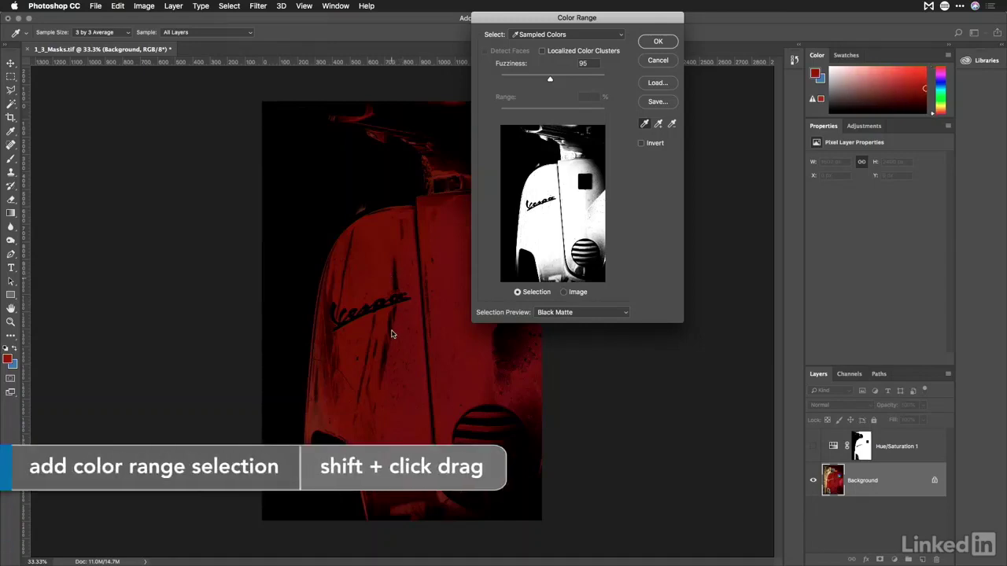
Add the lower side panel's red and the dark shadow tones along the scooter's right edge to the sampled colors
shift+click(389, 433)
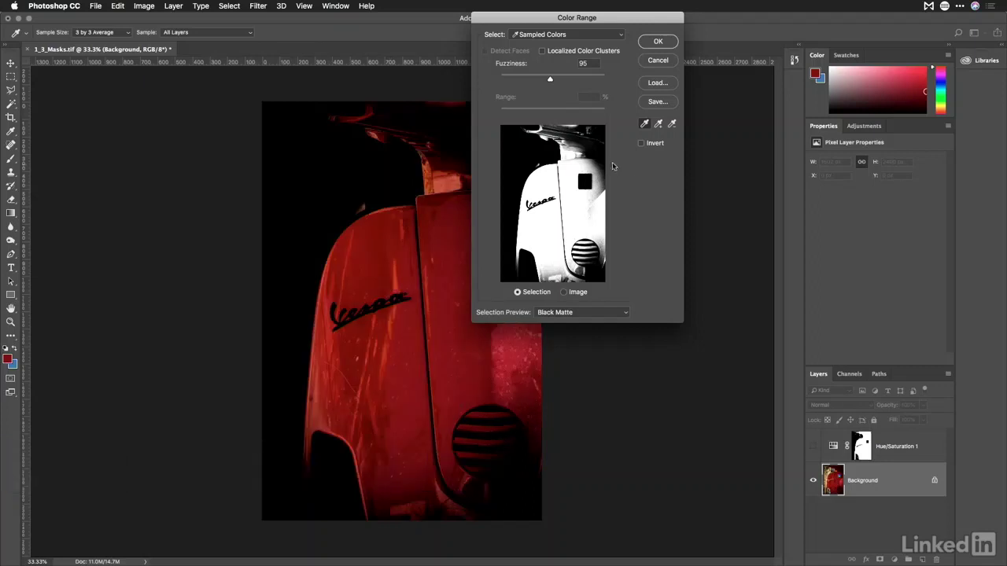
shift+click(601, 160)
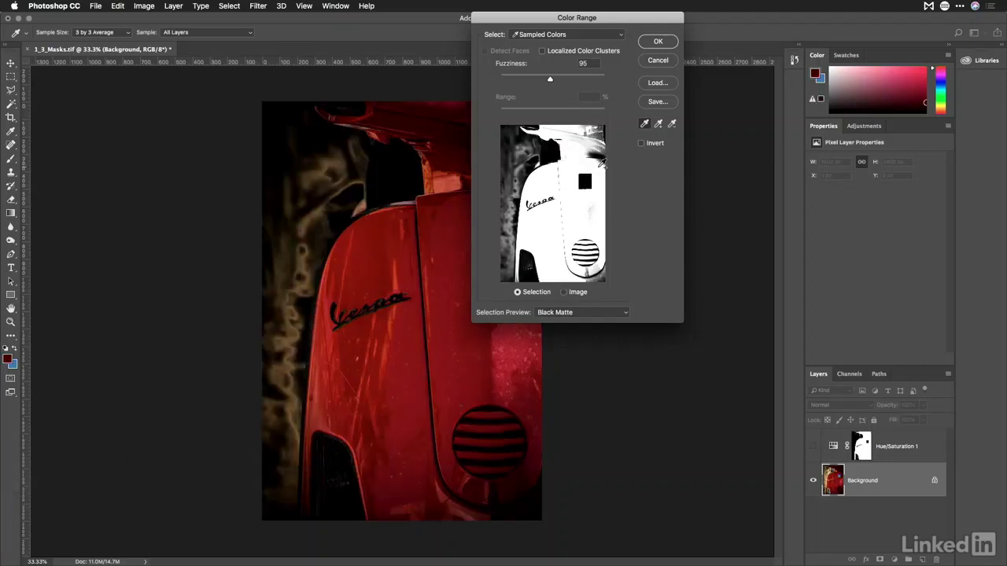
shift+click(601, 274)
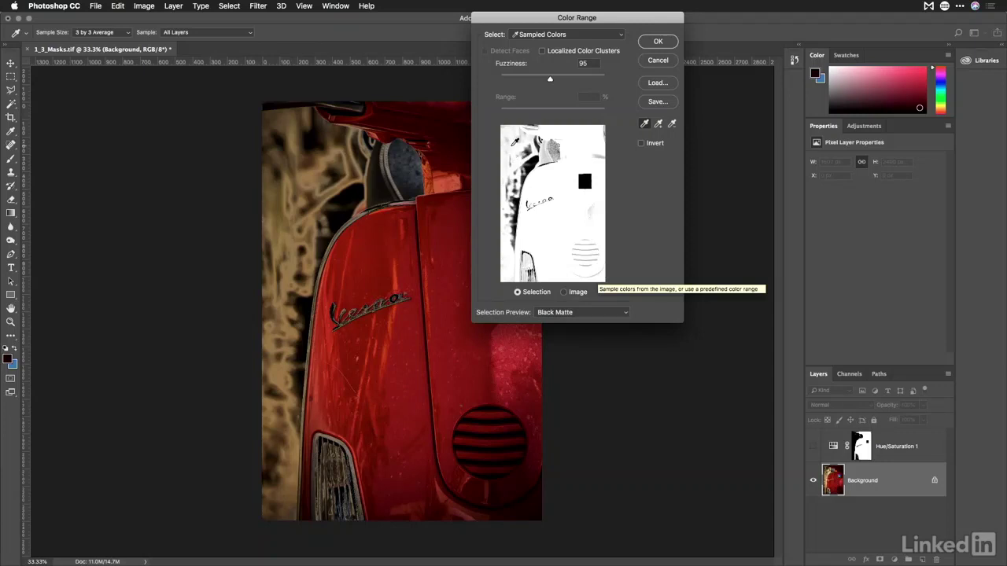
Enable Localized Color Clusters with a Range of 35% and add the dark reds on the scooter's right and upper body
click(541, 51)
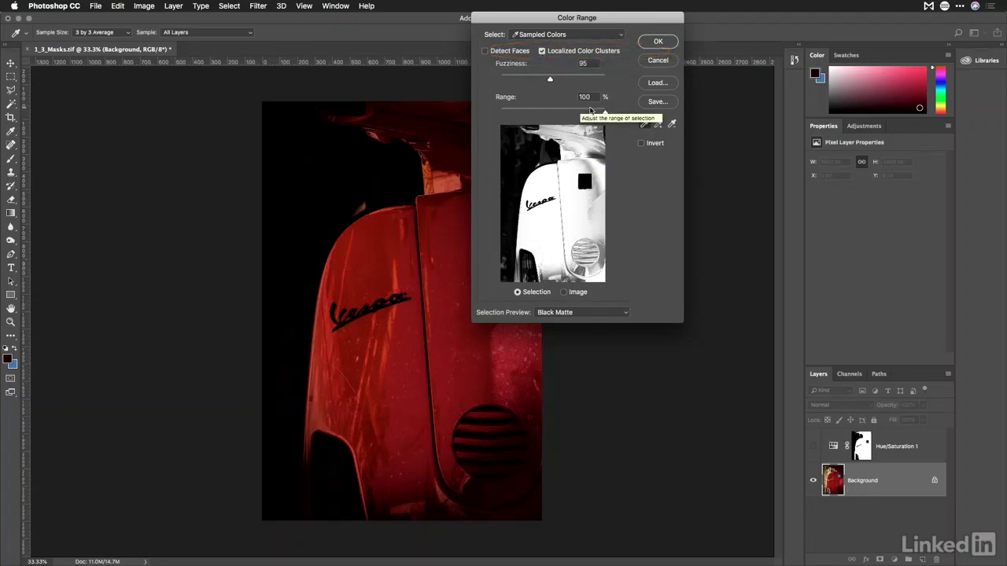
drag(590, 111, 537, 120)
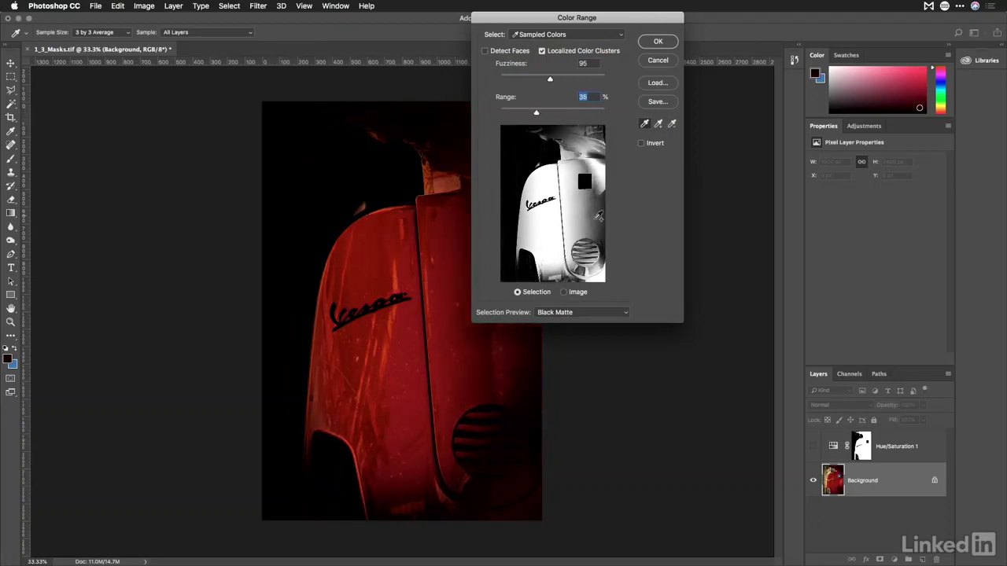
mouse_move(599, 215)
mouse_down()
mouse_move(608, 234)
mouse_move(565, 269)
mouse_move(577, 272)
mouse_move(571, 196)
mouse_move(603, 188)
mouse_move(582, 142)
mouse_up()
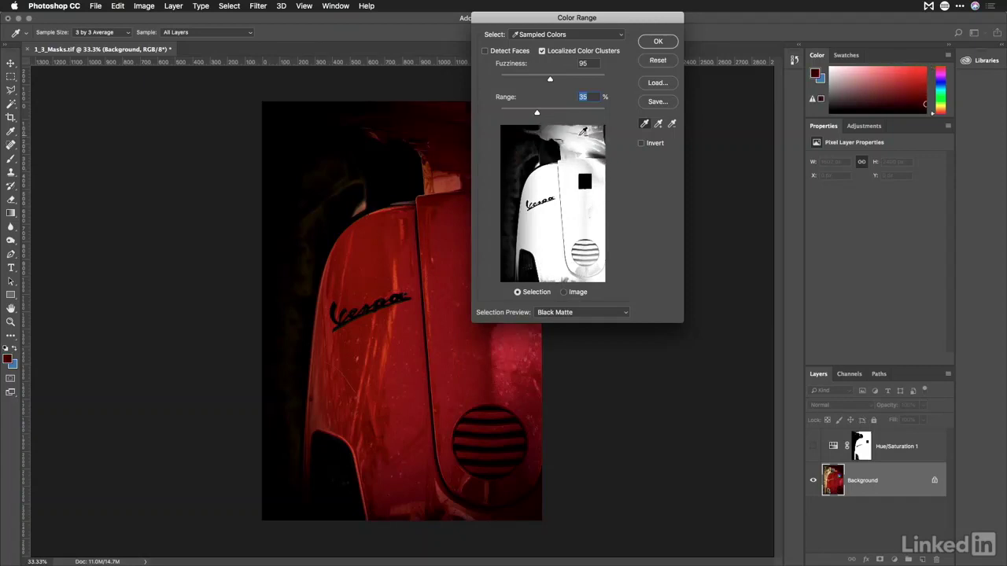
Subtract the background and seat-area tones behind the scooter from the sampled colors, and set Fuzziness to 189
alt+click(523, 145)
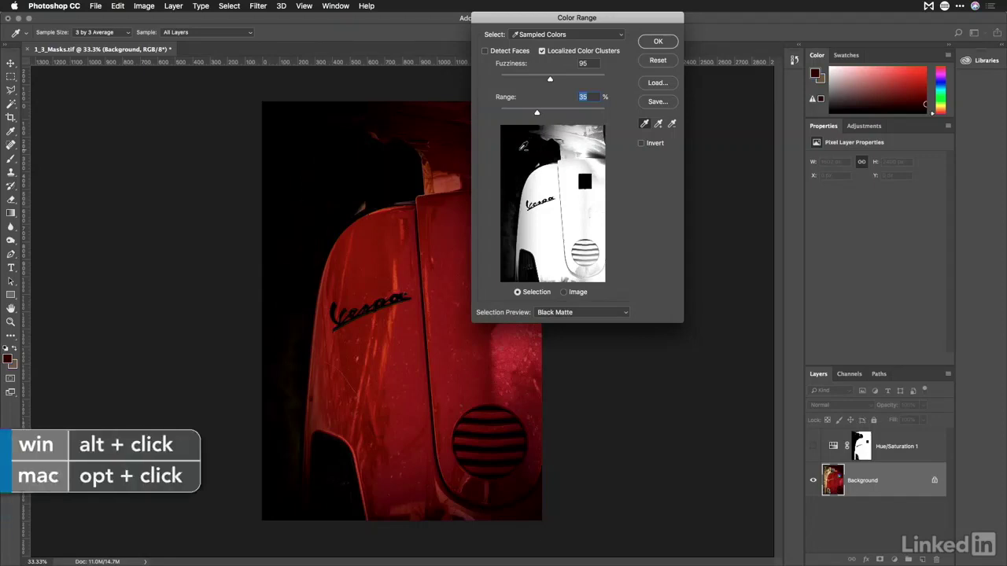
alt+click(541, 158)
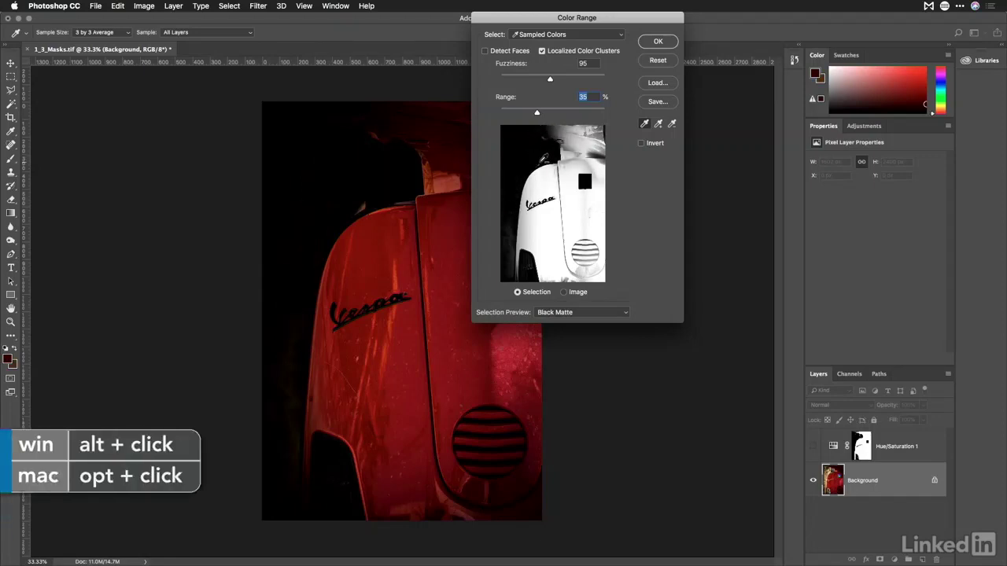
alt+click(361, 203)
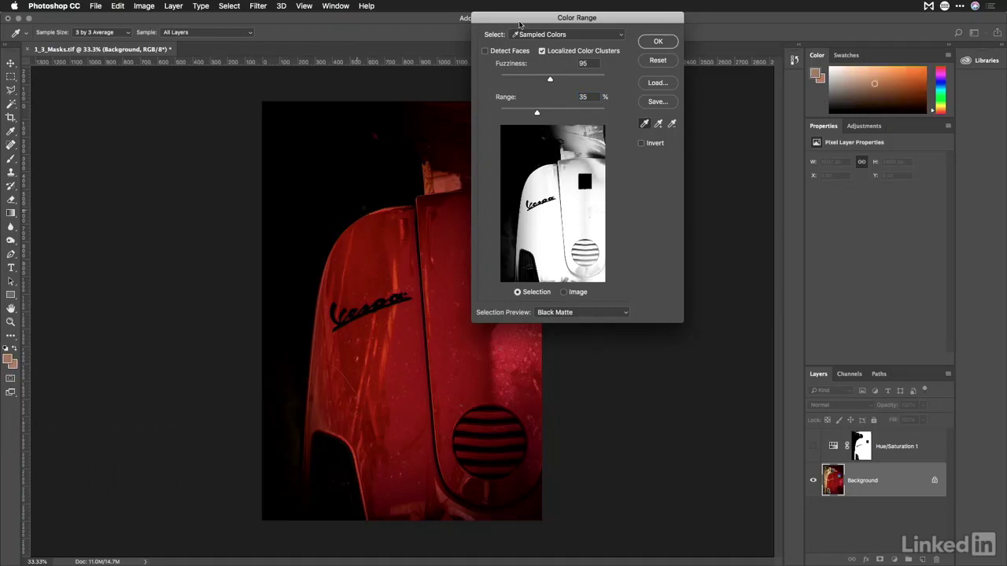
drag(519, 25, 676, 88)
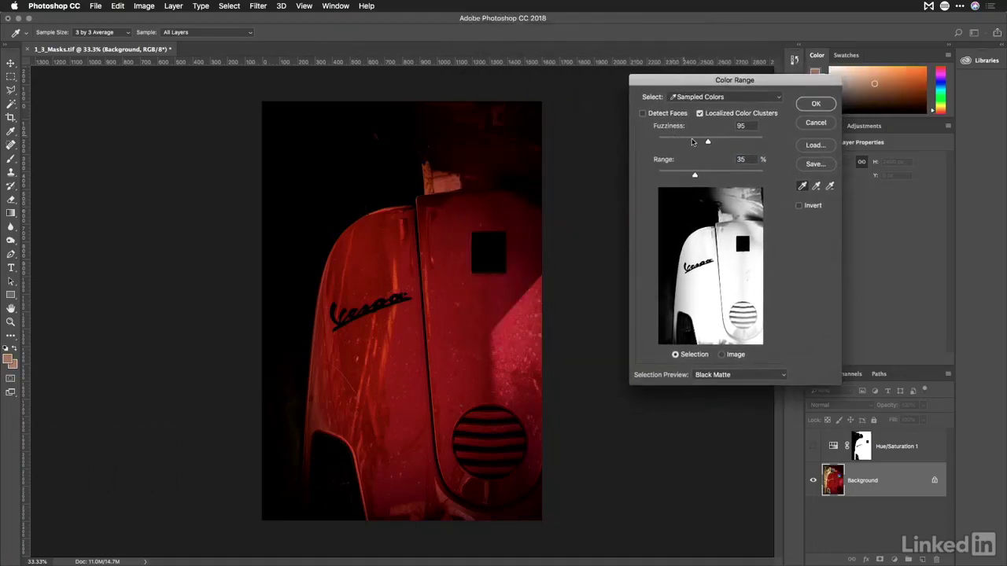
drag(708, 143, 759, 143)
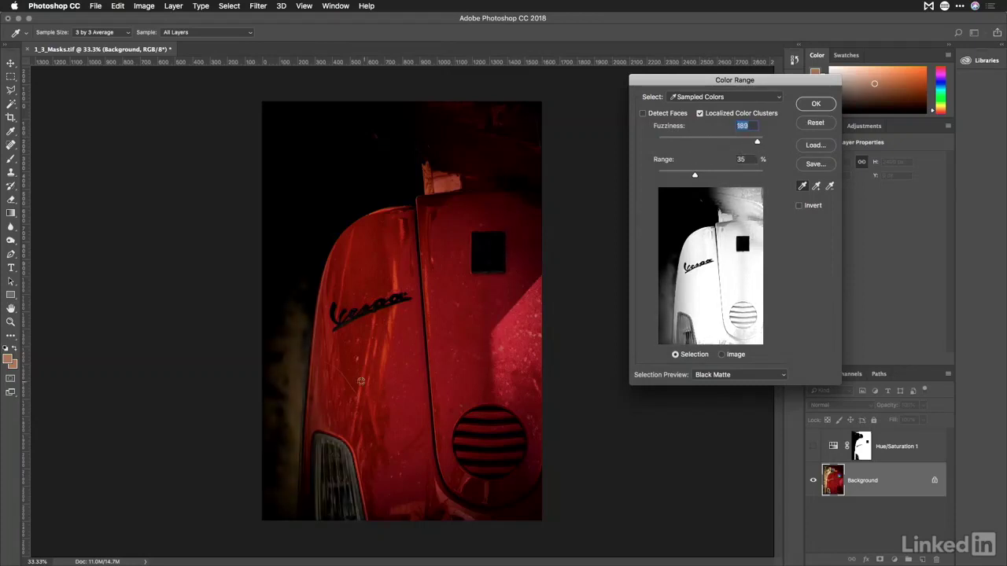
Subtract the tan background beside the scooter and the lamp tones from the sampled colors, and apply the Color Range selection
alt+click(296, 346)
alt+click(291, 369)
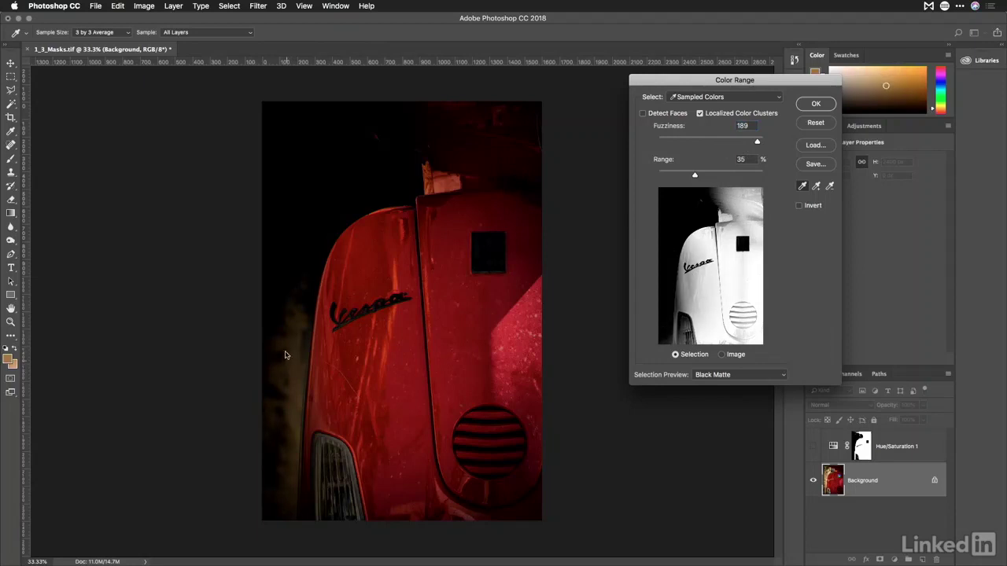
alt+click(669, 293)
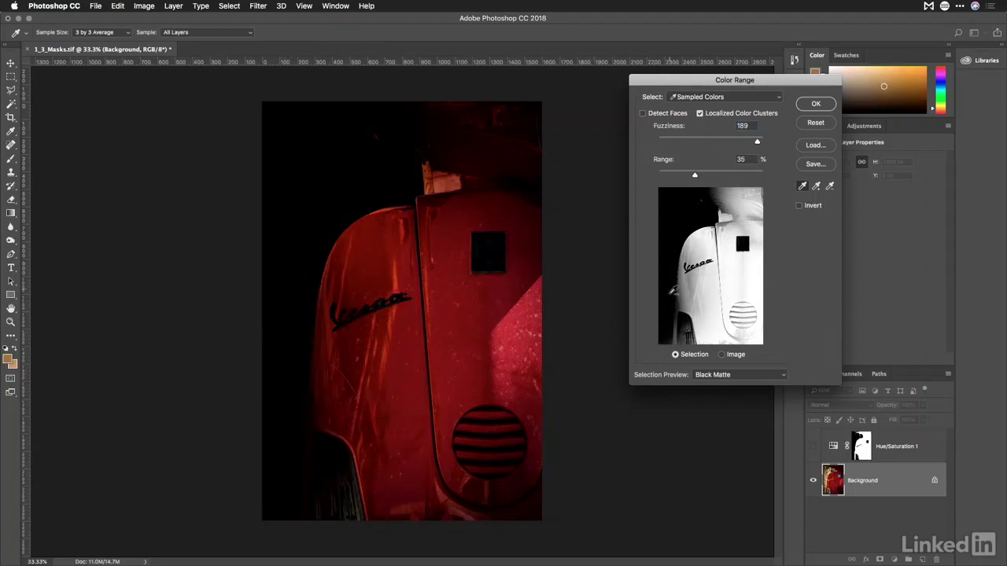
alt+click(672, 311)
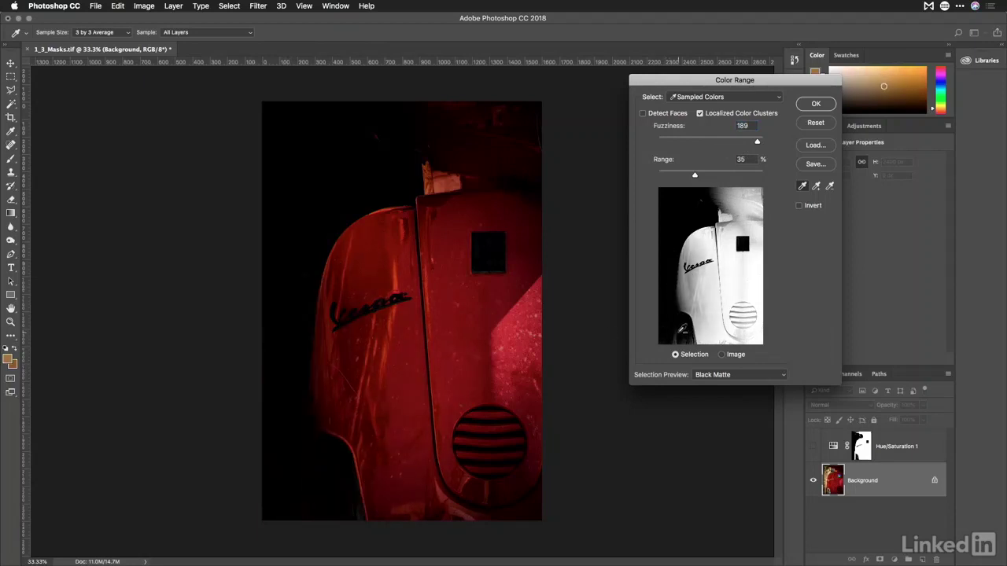
alt+click(681, 329)
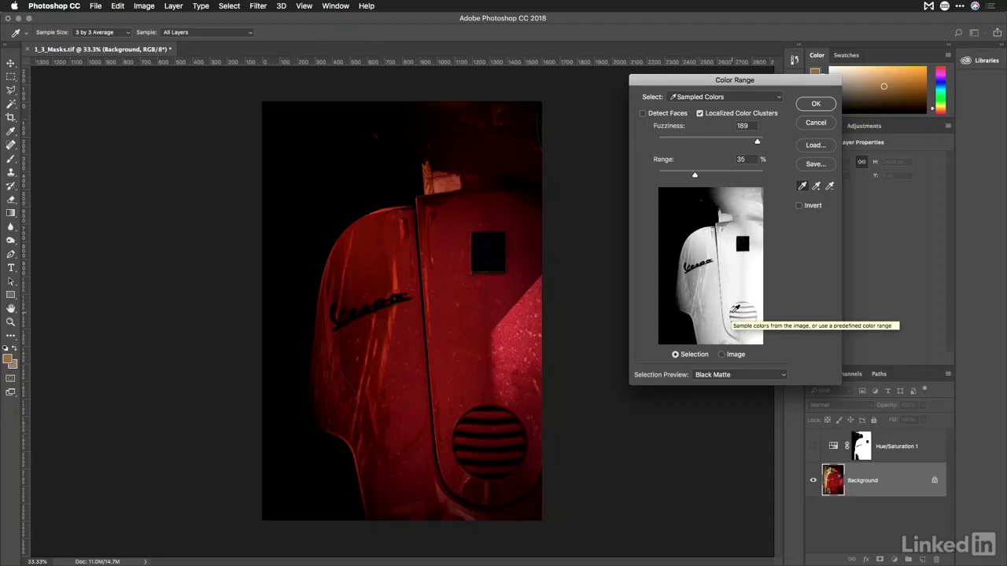
click(815, 104)
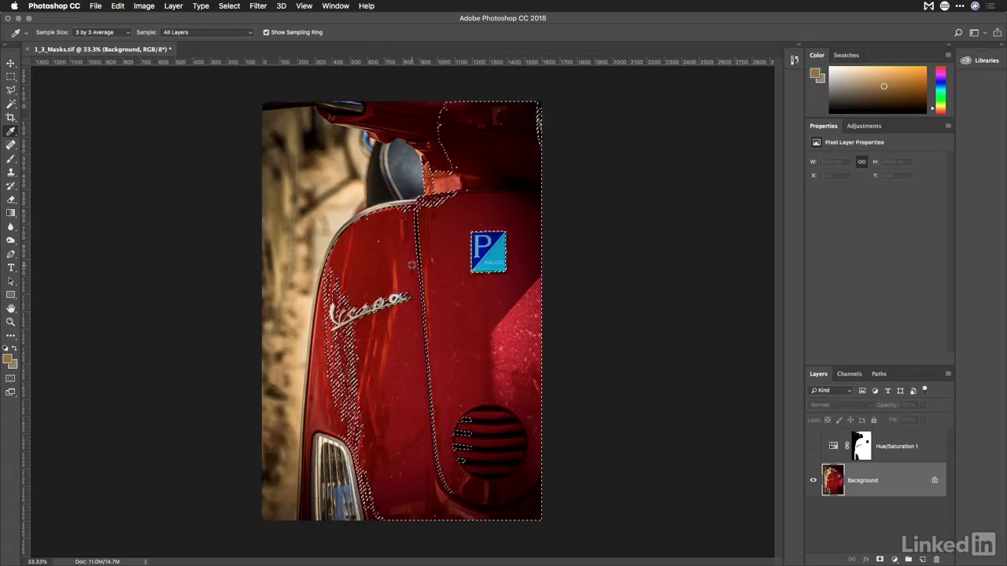
Refine the selection in Select and Mask with a 23 px Radius, Smart Radius enabled, Smooth 7 and Shift Edge +11%
click(229, 6)
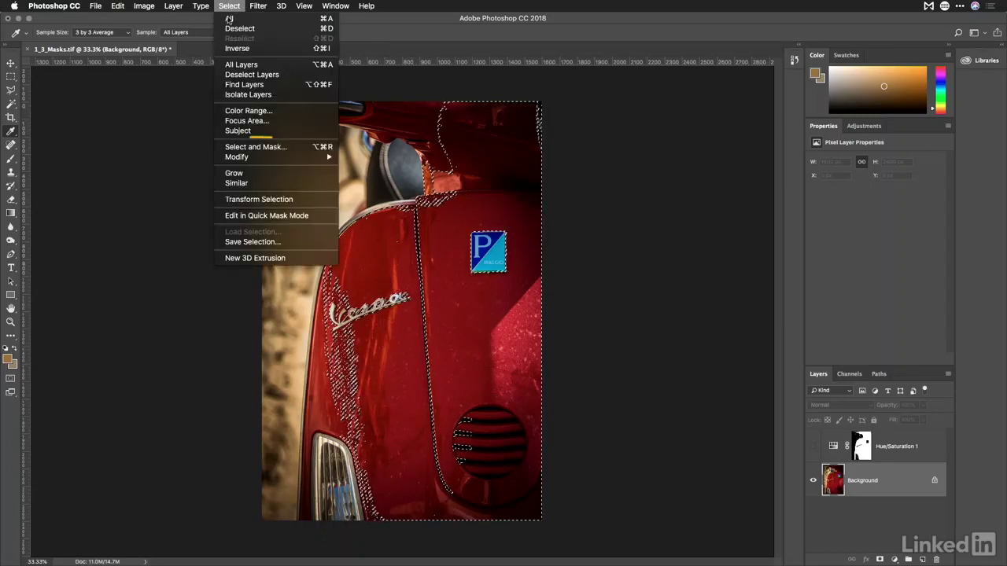
click(237, 147)
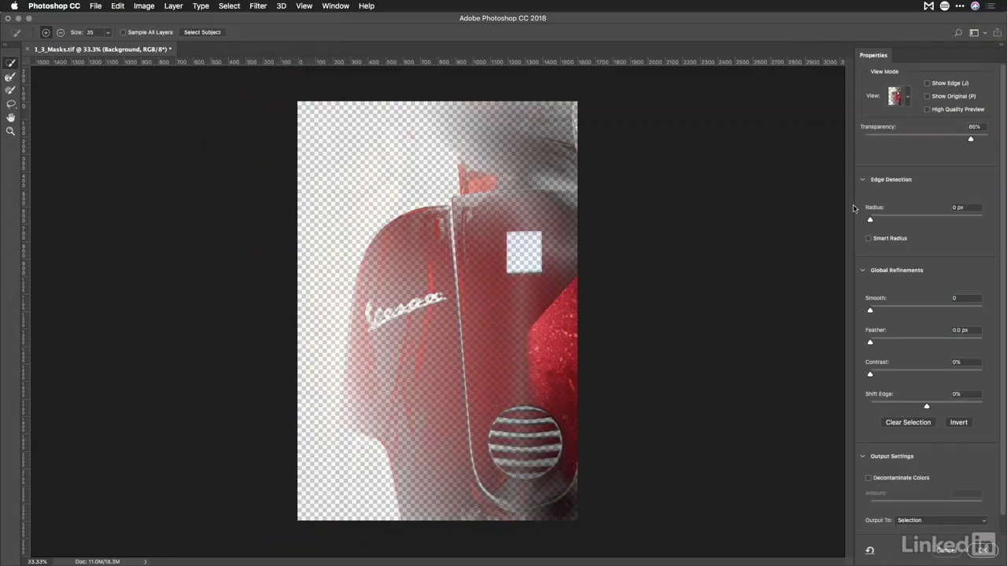
drag(869, 219, 924, 225)
click(868, 239)
drag(874, 312, 876, 312)
drag(926, 407, 933, 408)
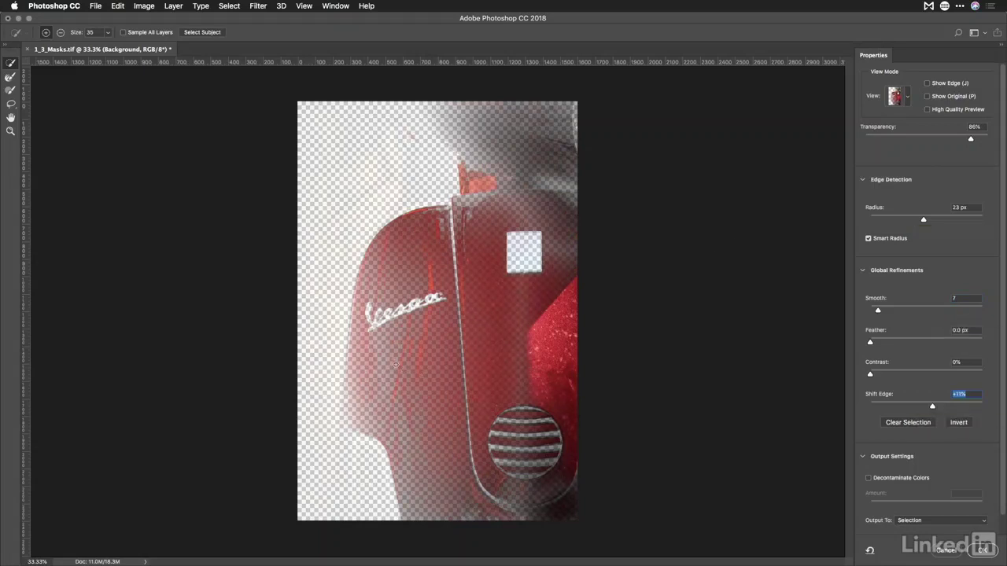
Add the side panel, the rear body and the upper red bodywork to the selection with the Quick Selection brush, and apply the refinement
drag(380, 361, 417, 393)
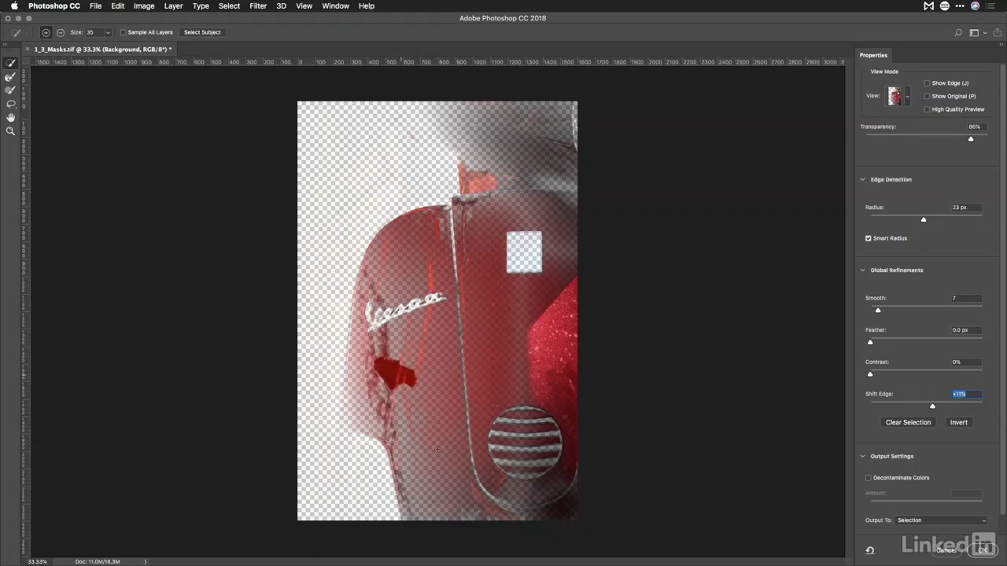
drag(436, 449, 433, 471)
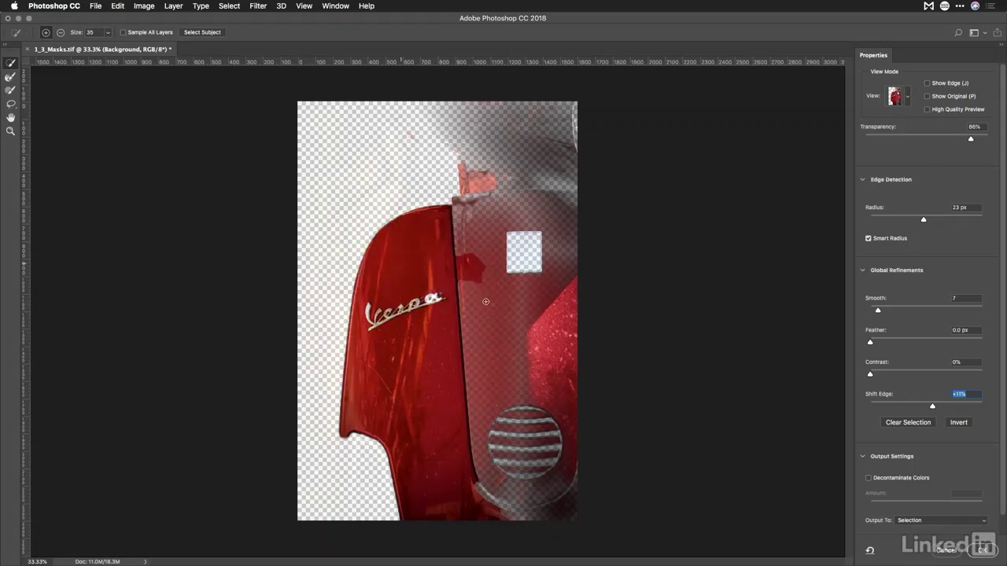
mouse_move(494, 317)
mouse_down()
mouse_move(531, 331)
mouse_move(553, 365)
mouse_up()
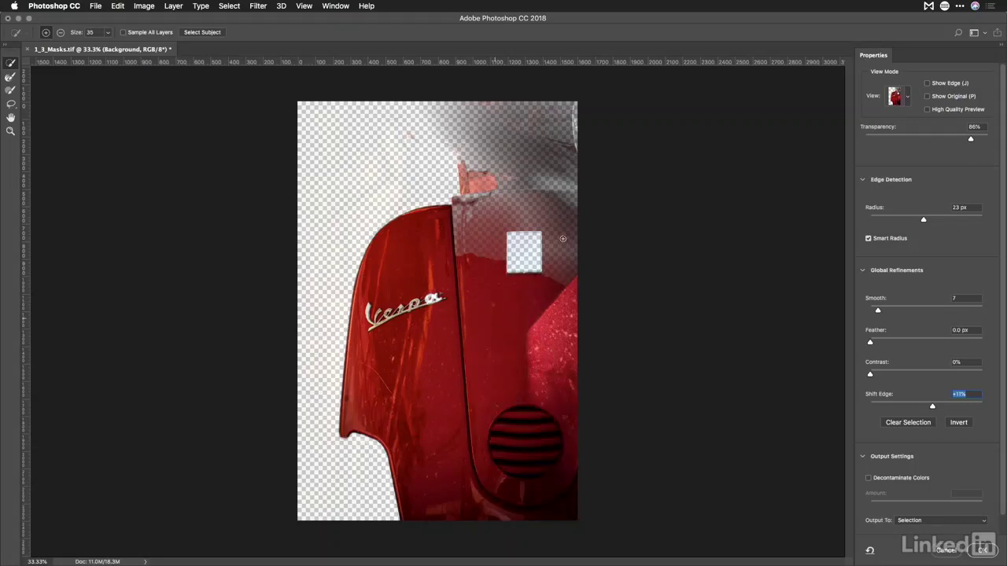
click(487, 183)
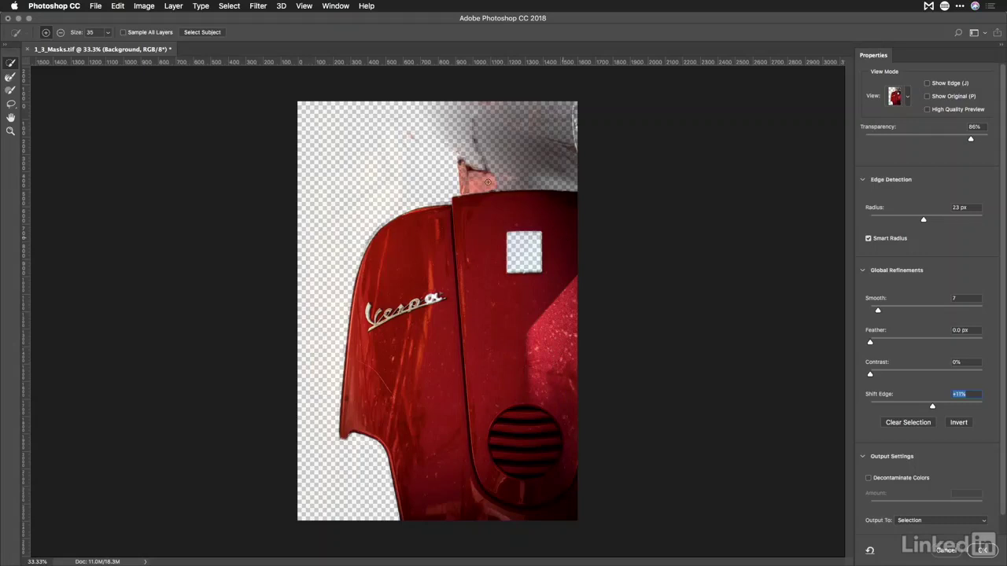
drag(477, 181, 531, 172)
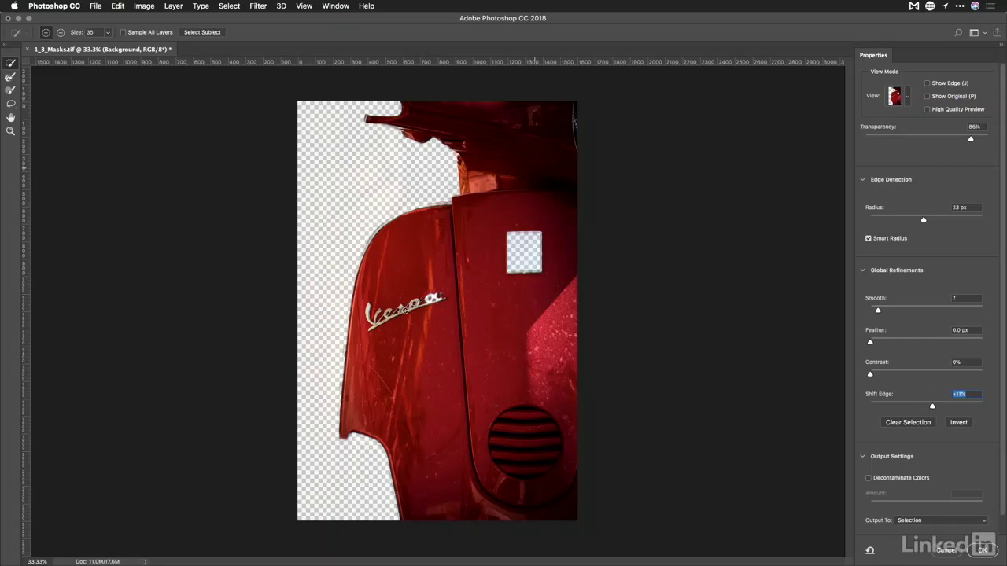
click(982, 550)
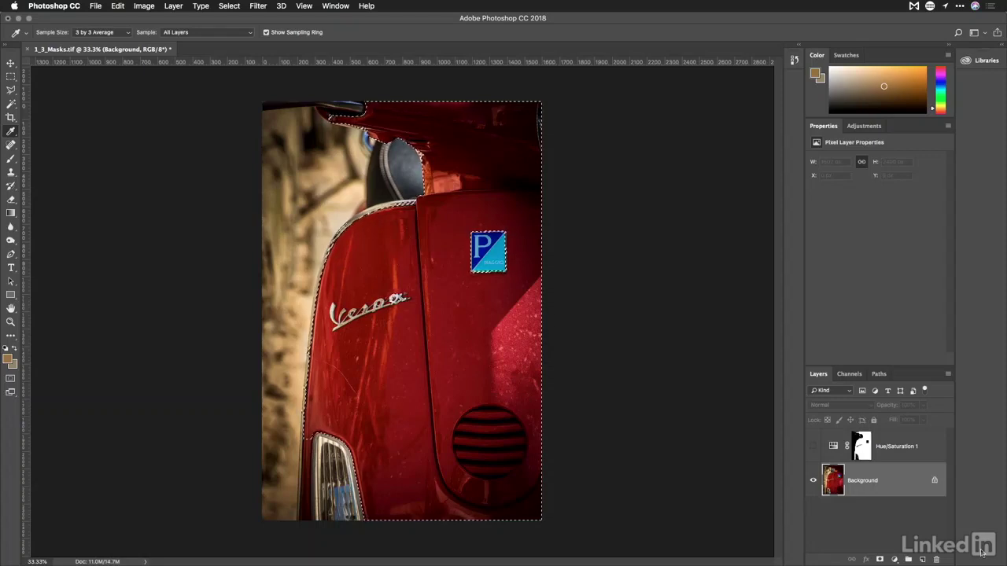
Add a Hue/Saturation adjustment layer masked by the selection, and colorize the scooter body green with Hue 121
click(875, 130)
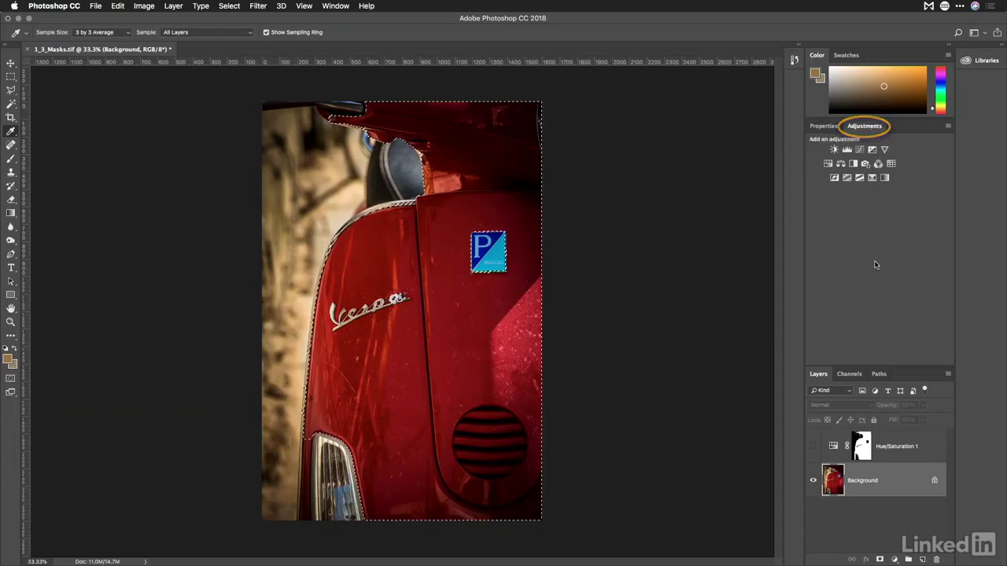
click(828, 163)
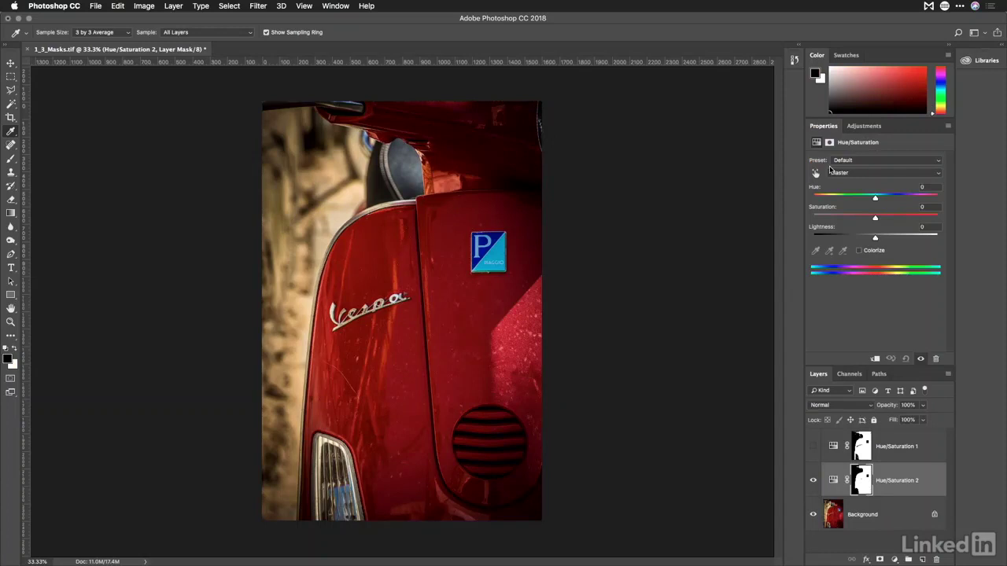
click(859, 250)
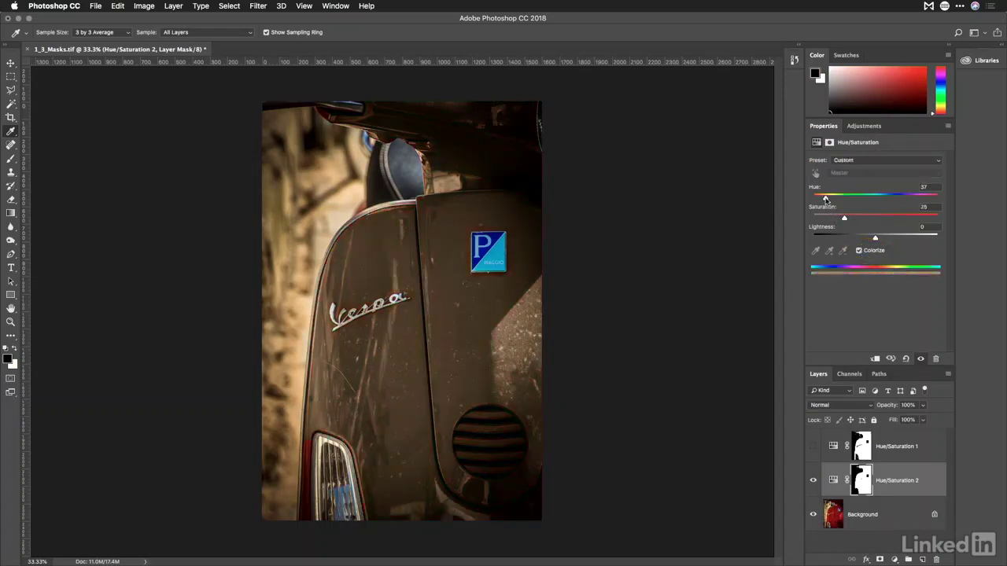
drag(825, 196, 855, 195)
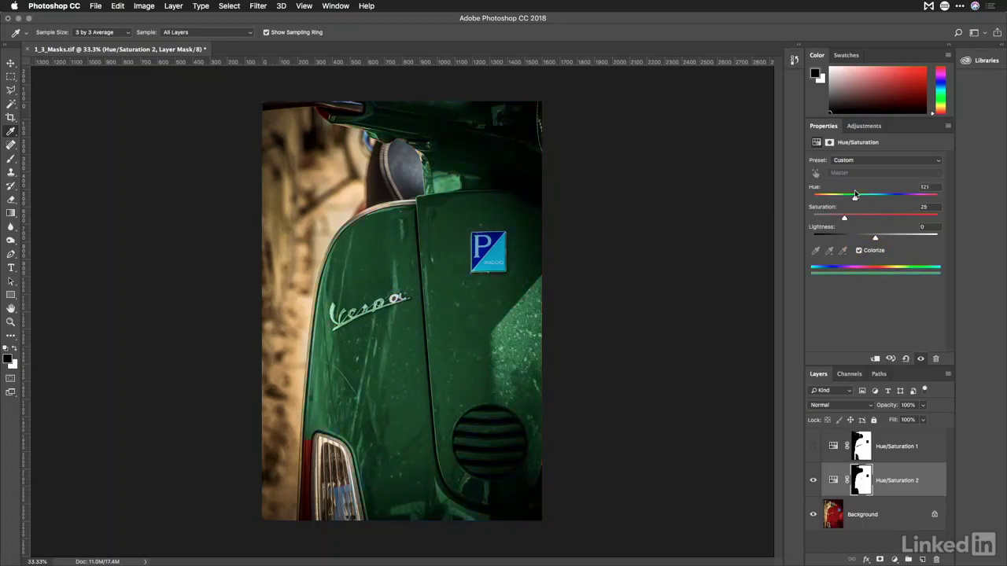
Paint white on the Hue/Saturation 2 mask over the red strip beside the tail light, using a soft round 30 px brush
key(super+plus)
scroll(291, 472, down, 5)
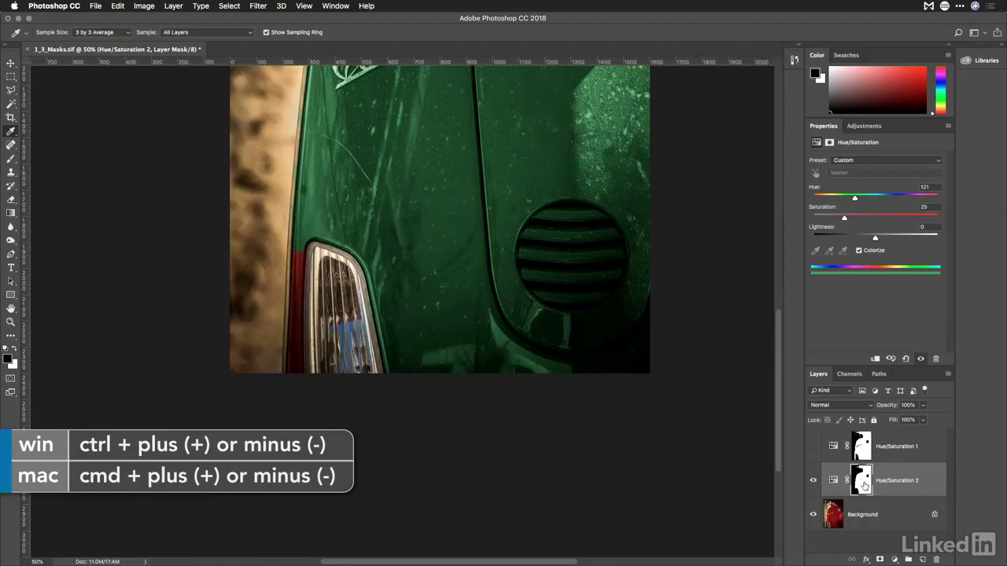
click(863, 485)
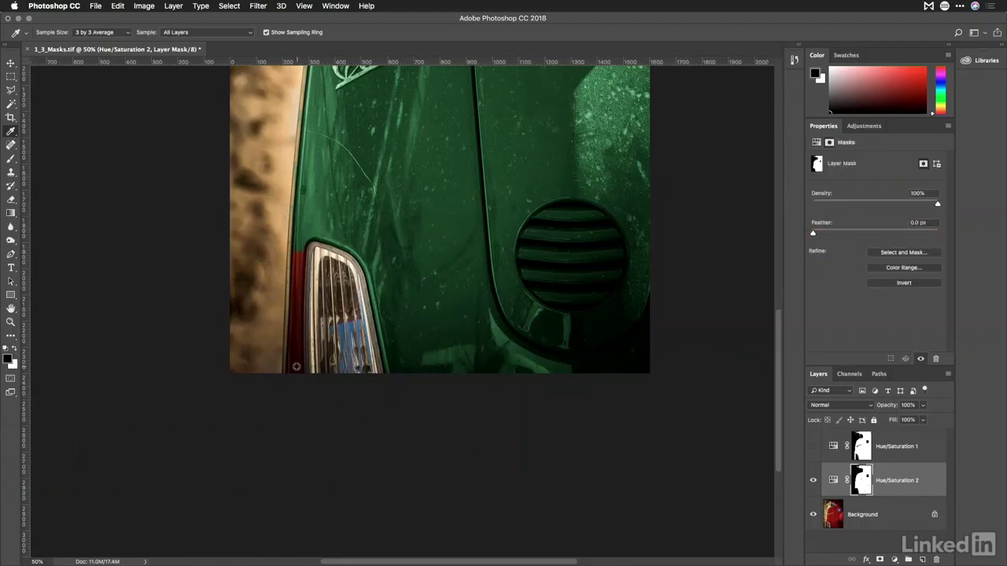
key(s)
key(x)
scroll(472, 236, up, 3)
key(b)
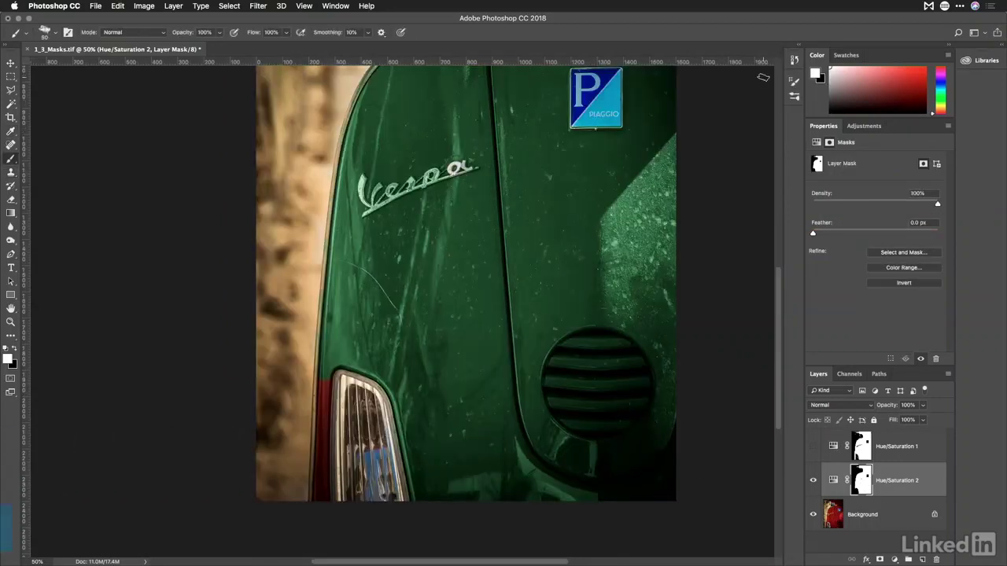
click(795, 82)
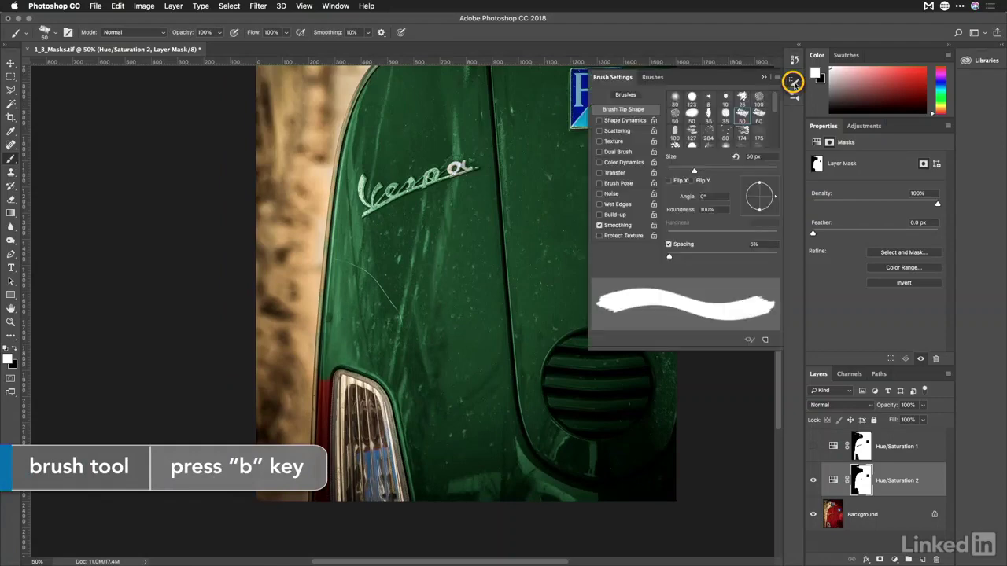
click(675, 98)
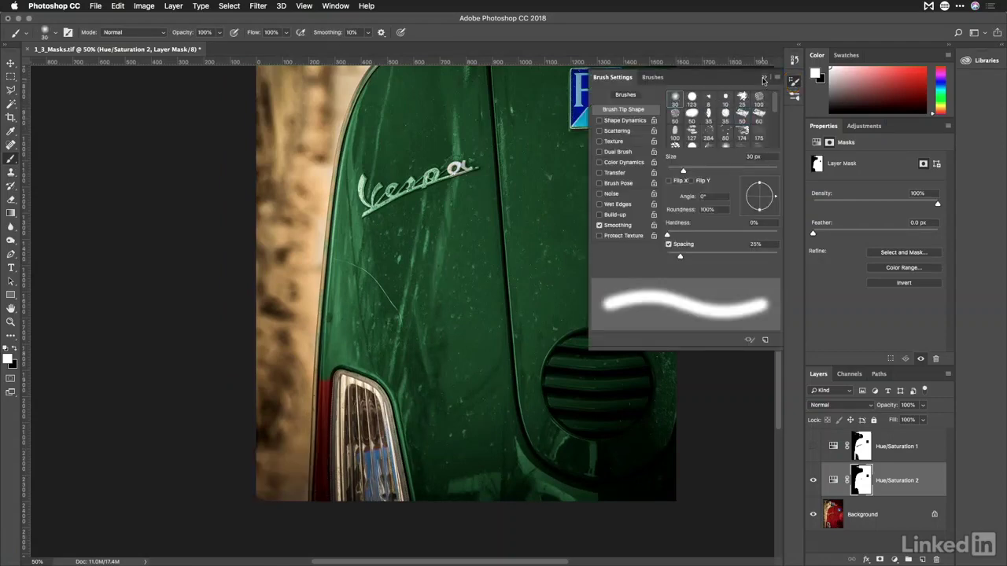
click(764, 77)
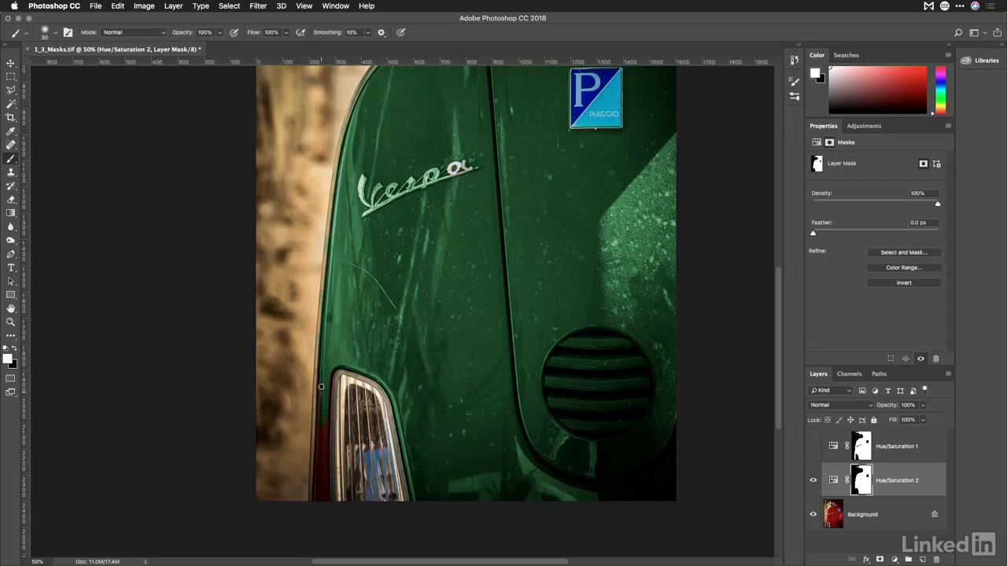
drag(322, 442, 324, 403)
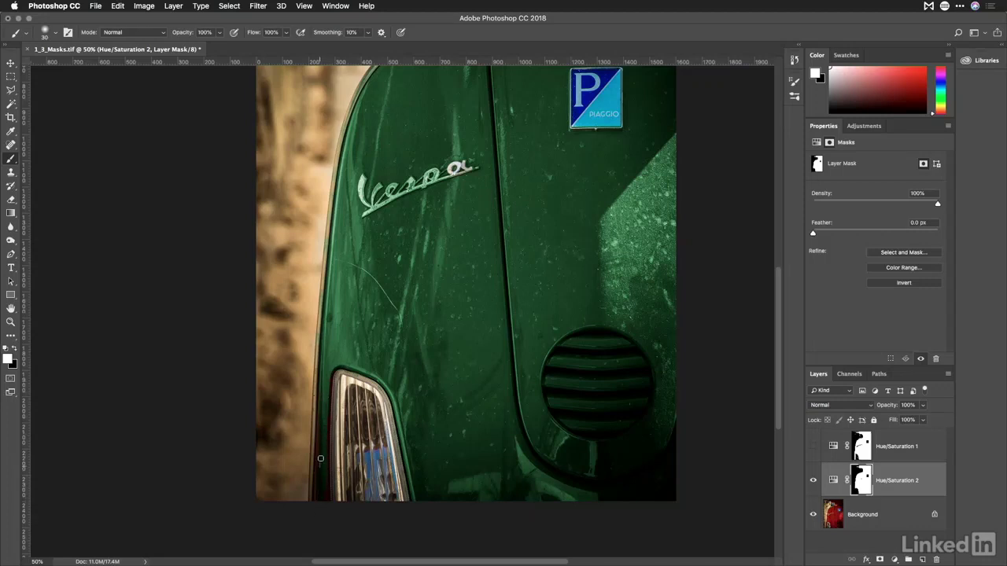
Brush white onto the mask along the remaining thin red edges between the tail light and the scooter's outer trim
key(super+equal)
key(super+equal)
key(super+equal)
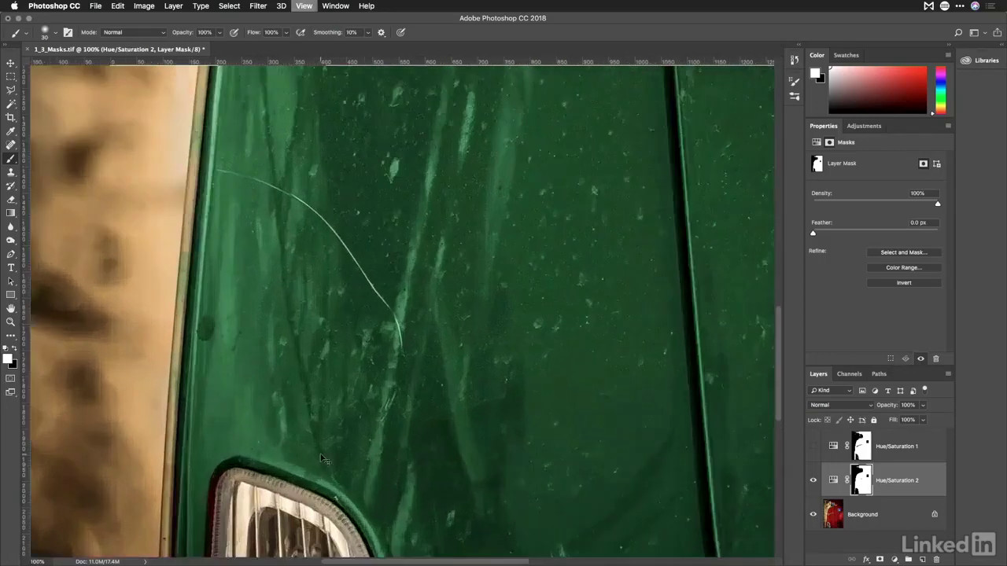
scroll(357, 300, down, 10)
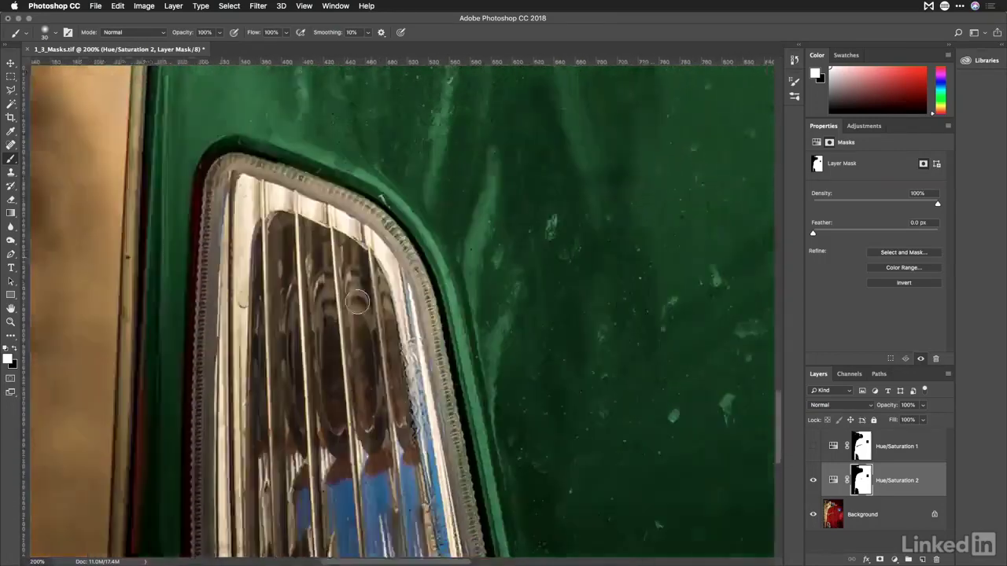
scroll(318, 287, down, 2)
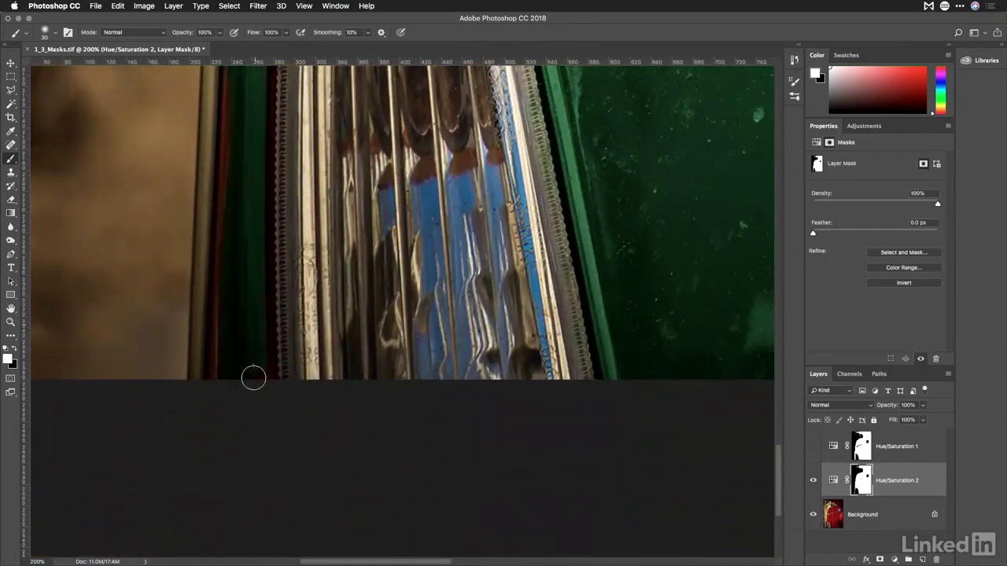
drag(223, 380, 224, 297)
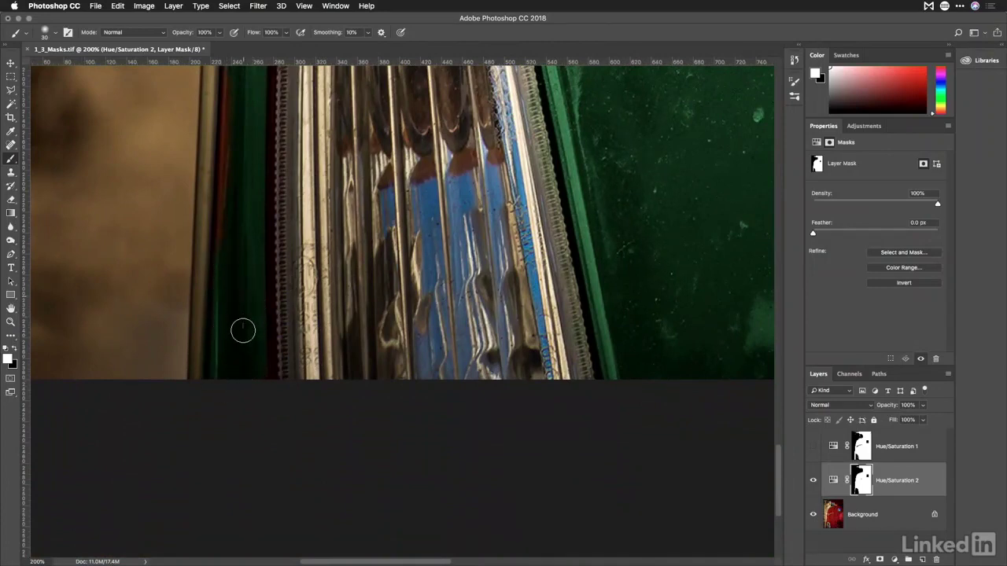
scroll(243, 331, up, 3)
scroll(243, 331, up, 4)
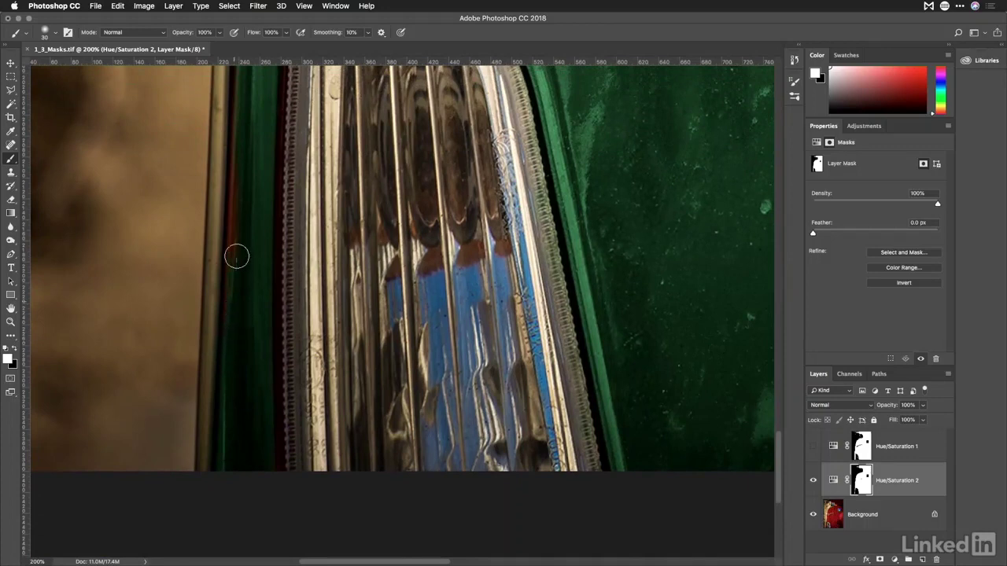
scroll(236, 207, up, 3)
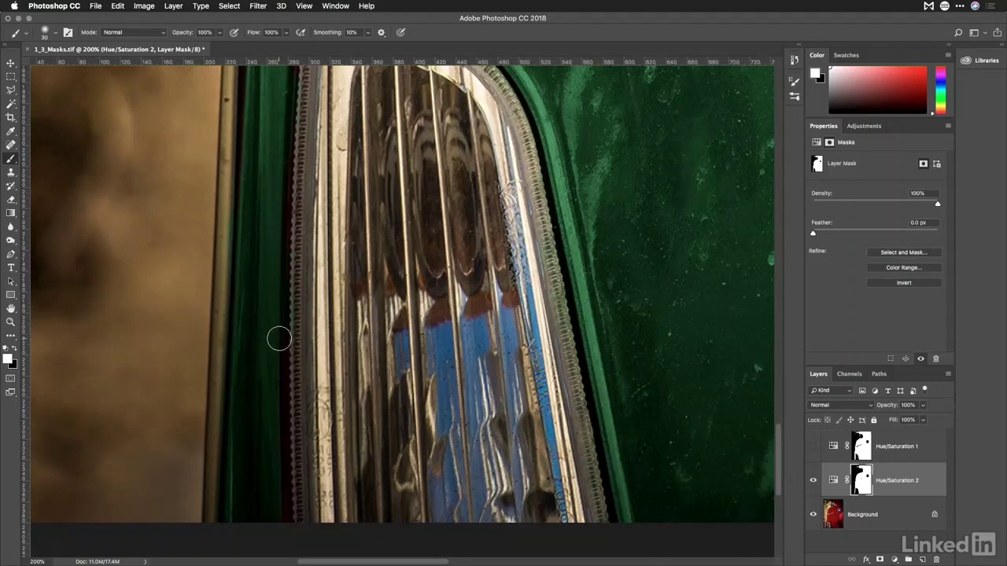
scroll(278, 339, up, 4)
scroll(278, 339, up, 1)
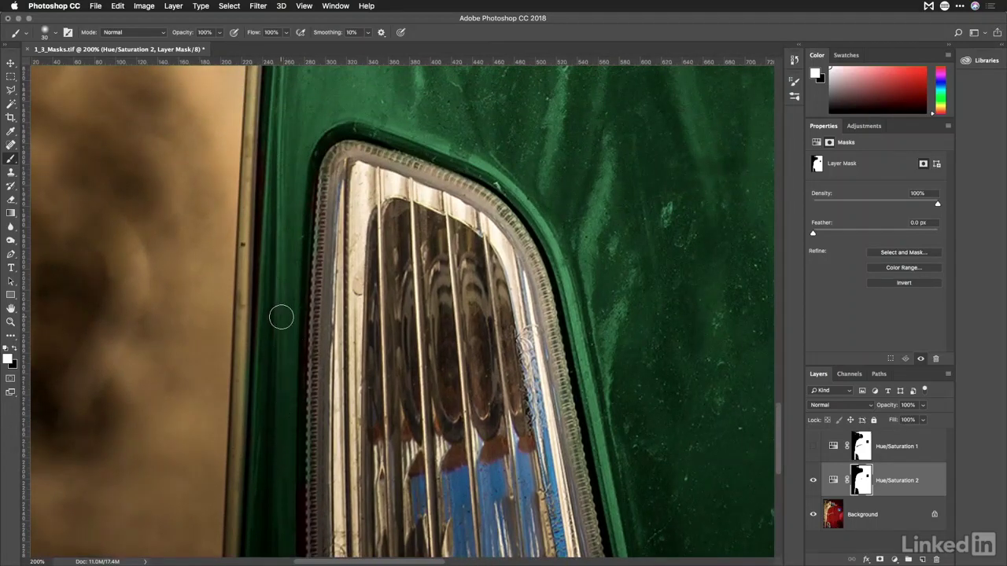
scroll(280, 315, up, 5)
scroll(281, 317, up, 15)
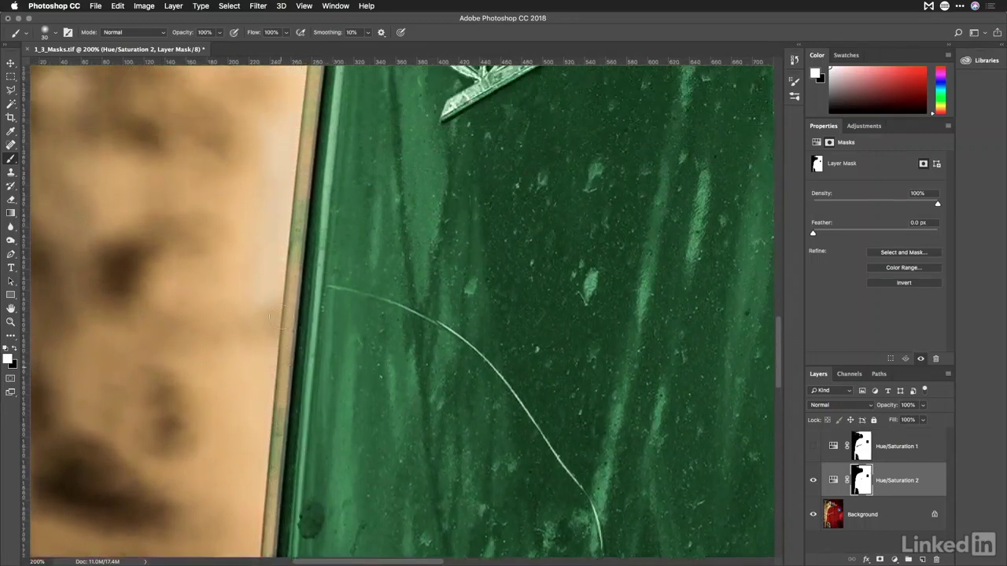
Try to remove the green from the Vespa lettering's V by painting black on the mask
scroll(281, 317, right, 10)
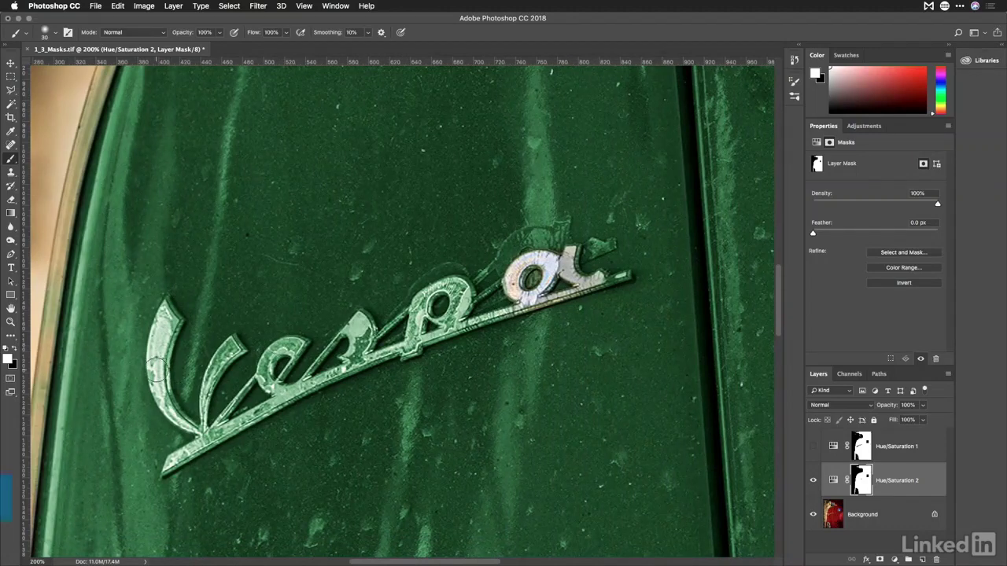
key(x)
mouse_move(138, 349)
mouse_down()
mouse_move(165, 322)
mouse_move(157, 352)
mouse_move(164, 320)
mouse_move(158, 366)
mouse_move(187, 429)
mouse_up()
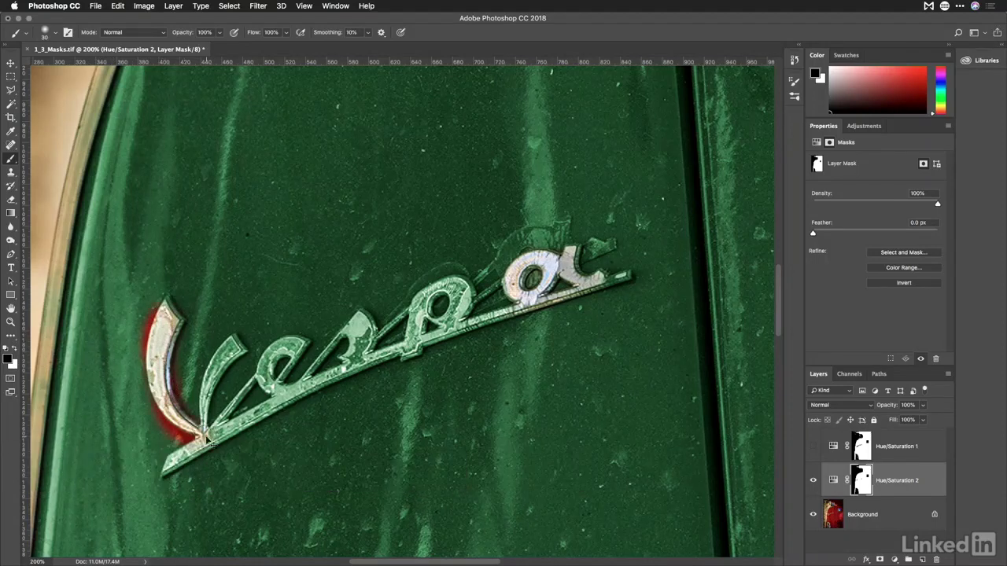
key(super+z)
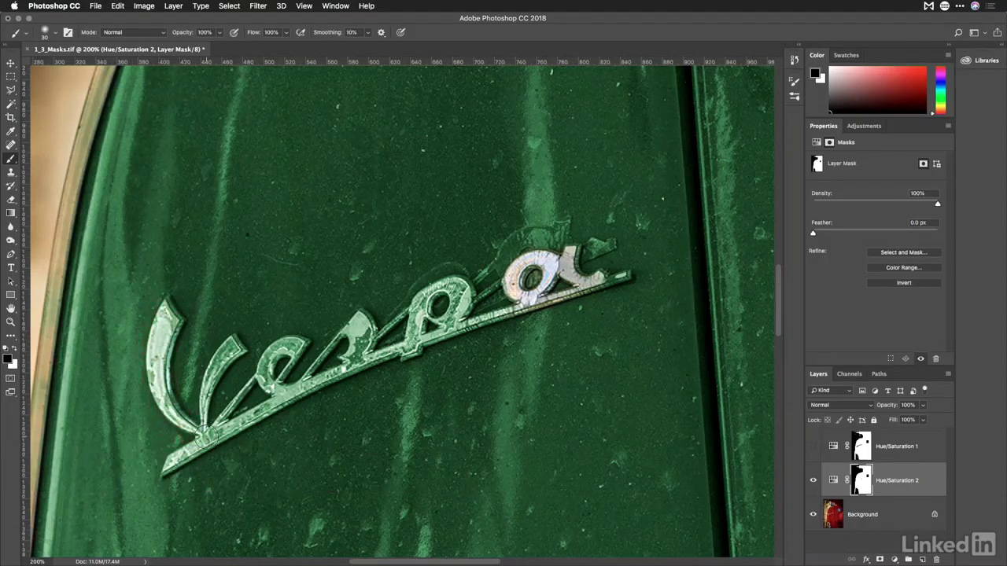
Hide the Hue/Saturation 2 layer and make the Background layer active
click(812, 479)
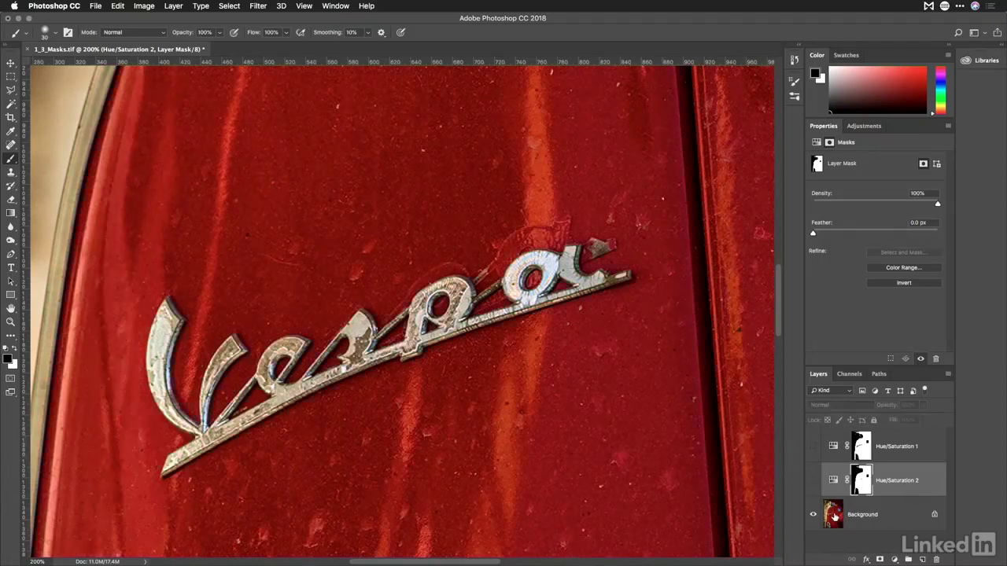
click(832, 515)
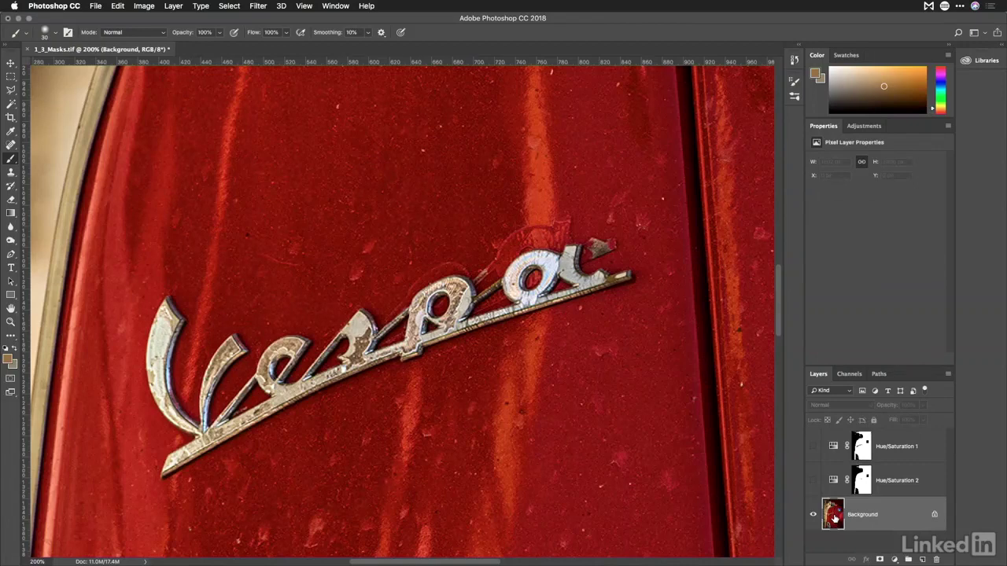
Try to select the V of the Vespa lettering with the Magic Wand tool, and clear that selection
key(w)
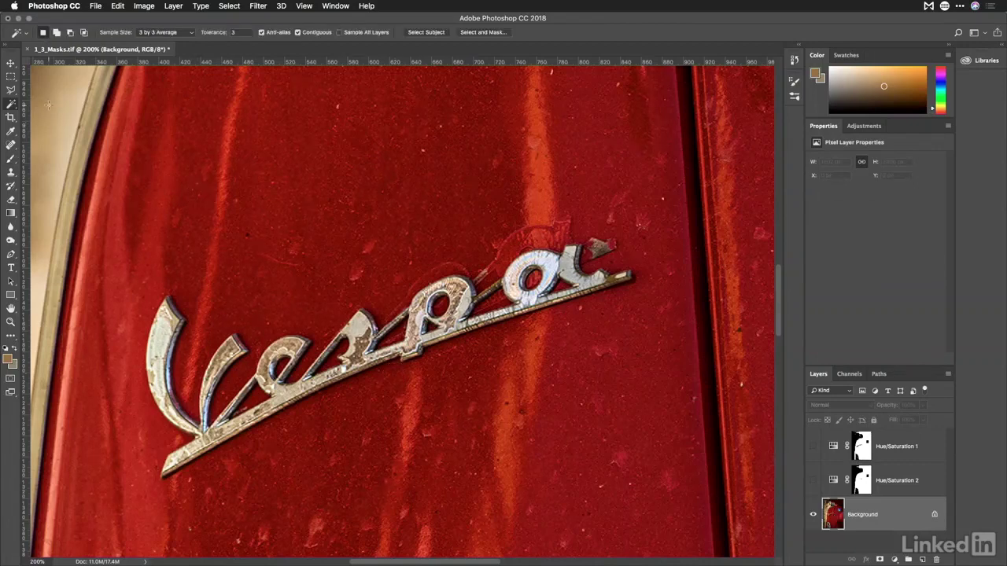
click(163, 336)
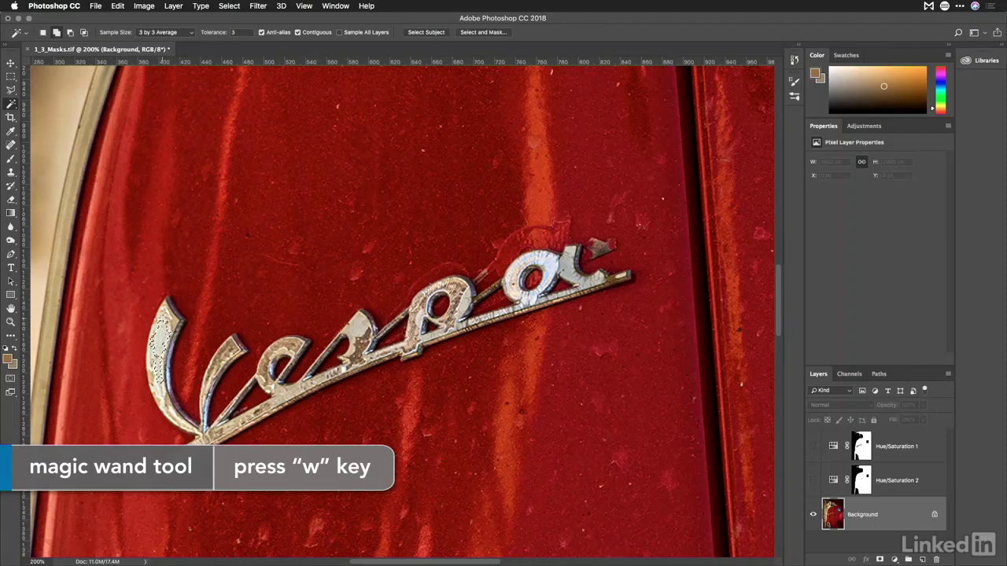
shift+click(161, 334)
key(super+d)
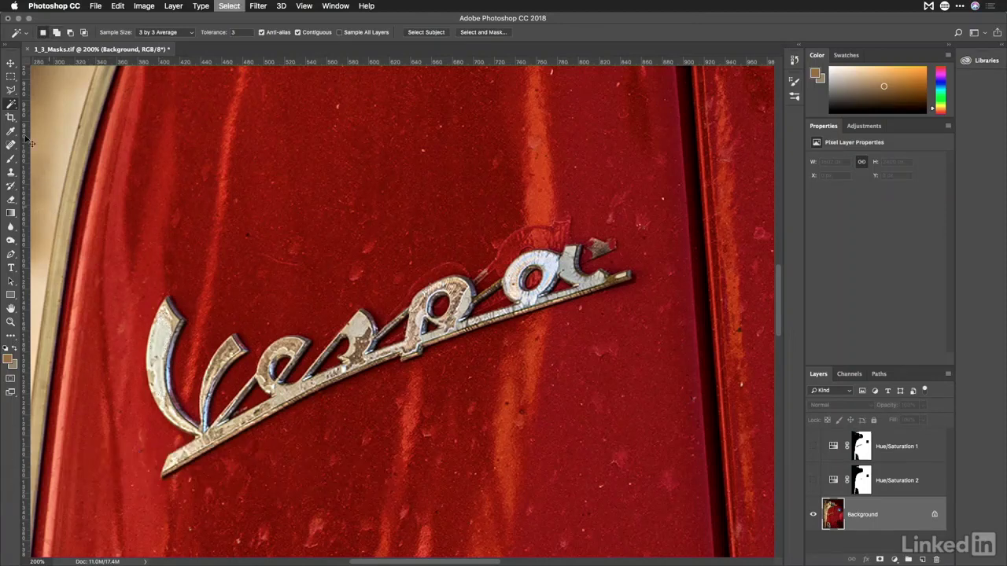
Select the Vespa lettering from the V through the p, including its underline, with the Quick Selection tool
click(13, 136)
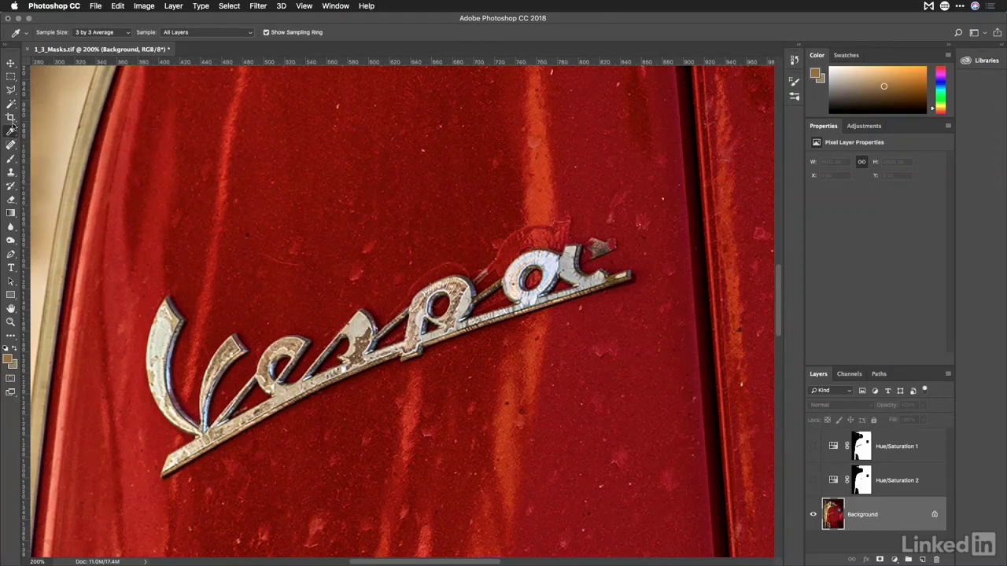
click(11, 104)
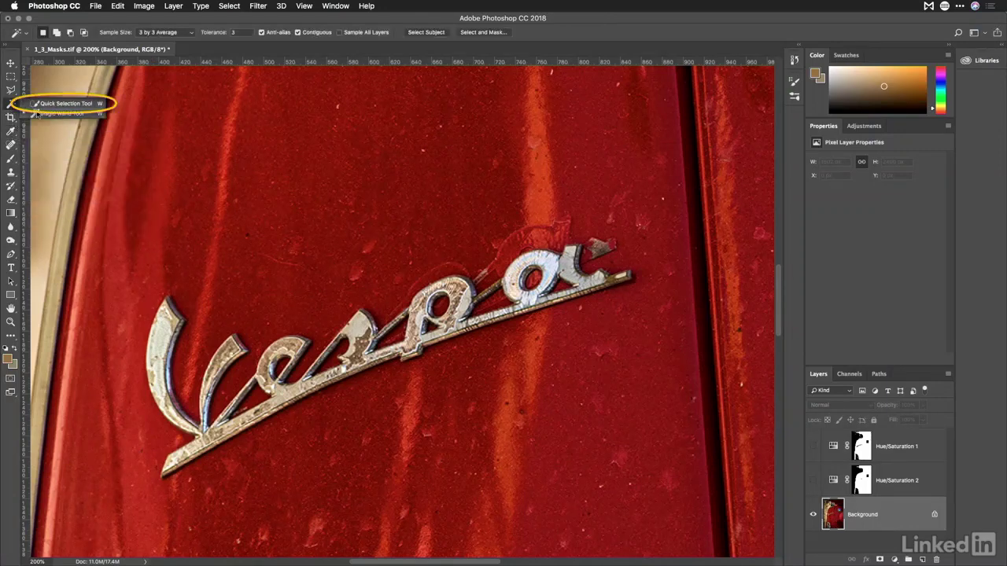
click(36, 104)
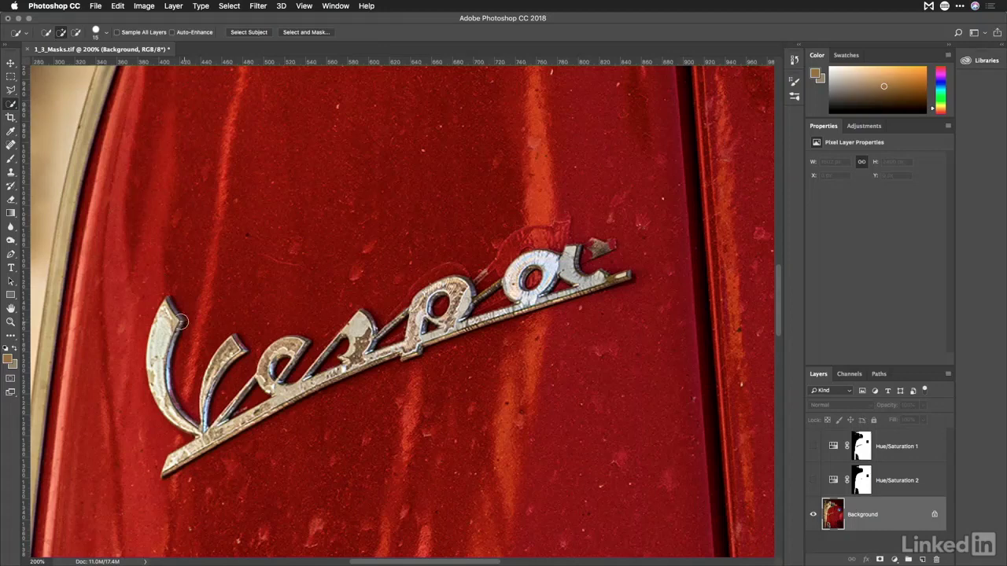
drag(166, 316, 162, 344)
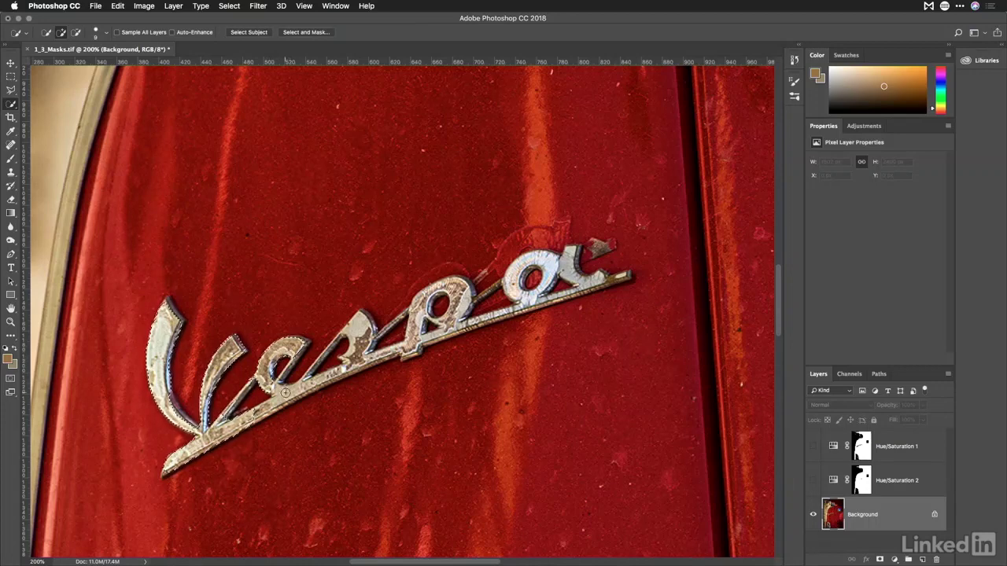
mouse_move(288, 392)
mouse_down()
mouse_move(338, 368)
mouse_move(355, 337)
mouse_up()
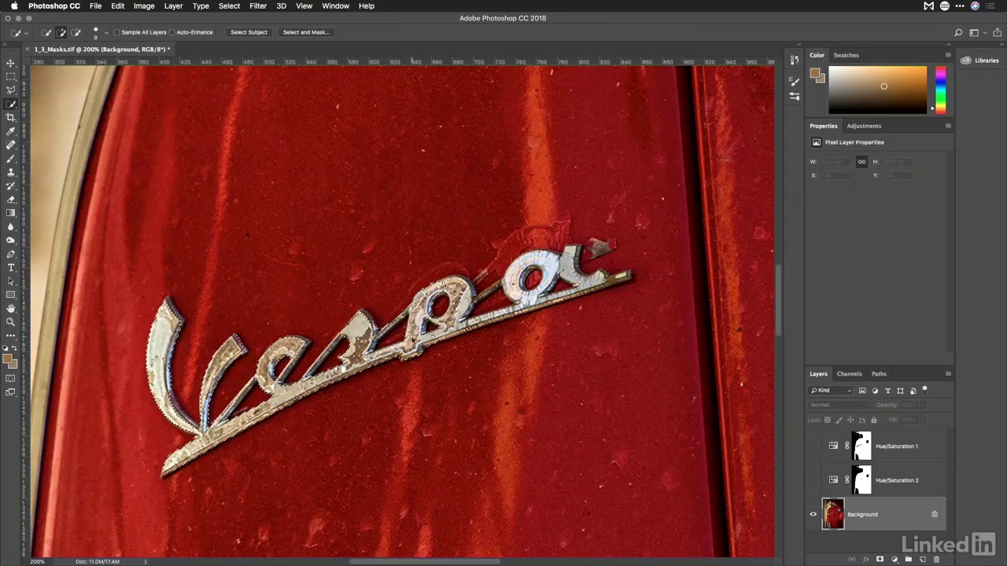
Extend the selection over the lettering's a and underline, and subtract the red paint between and inside the letters
key(alt)
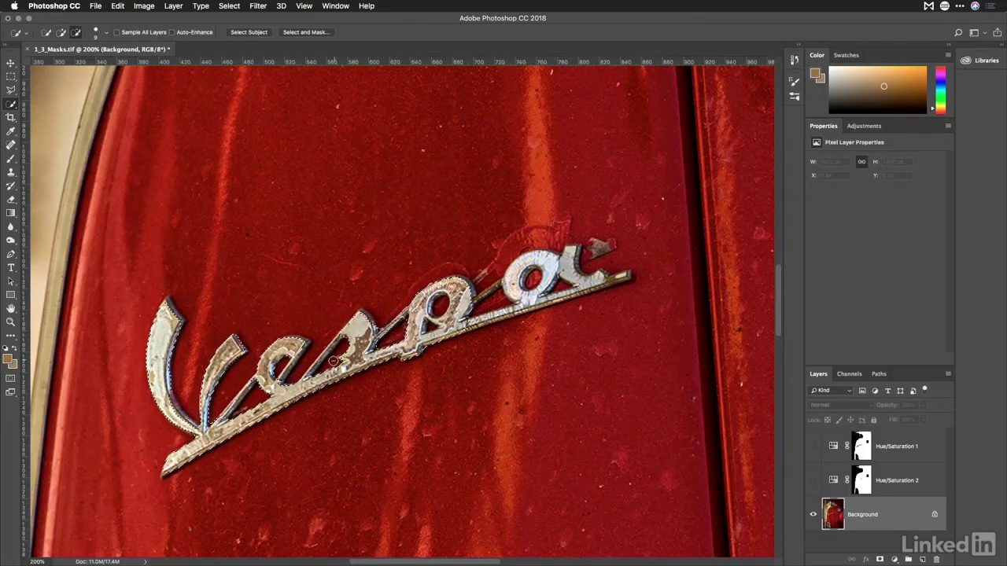
drag(497, 279, 501, 293)
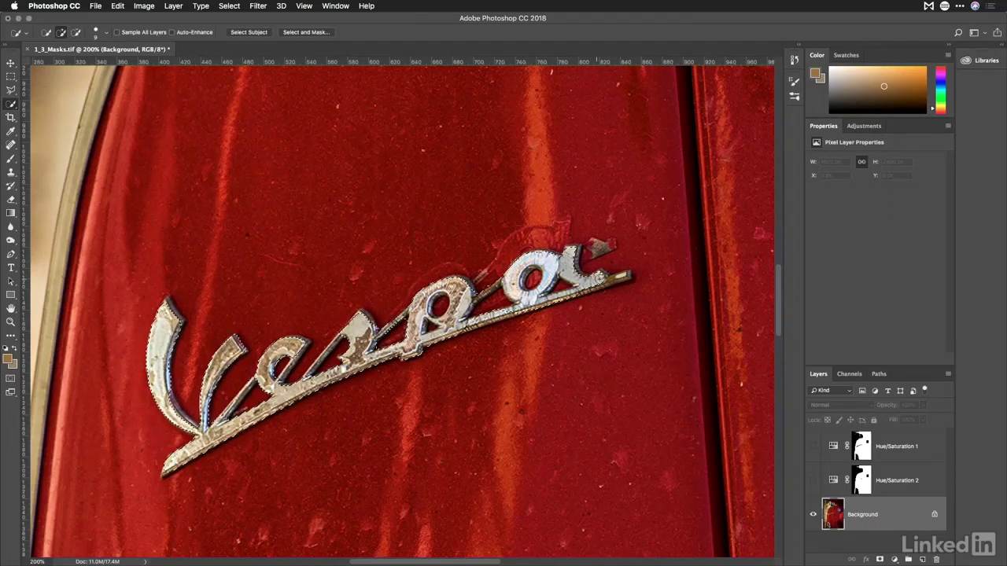
key(alt)
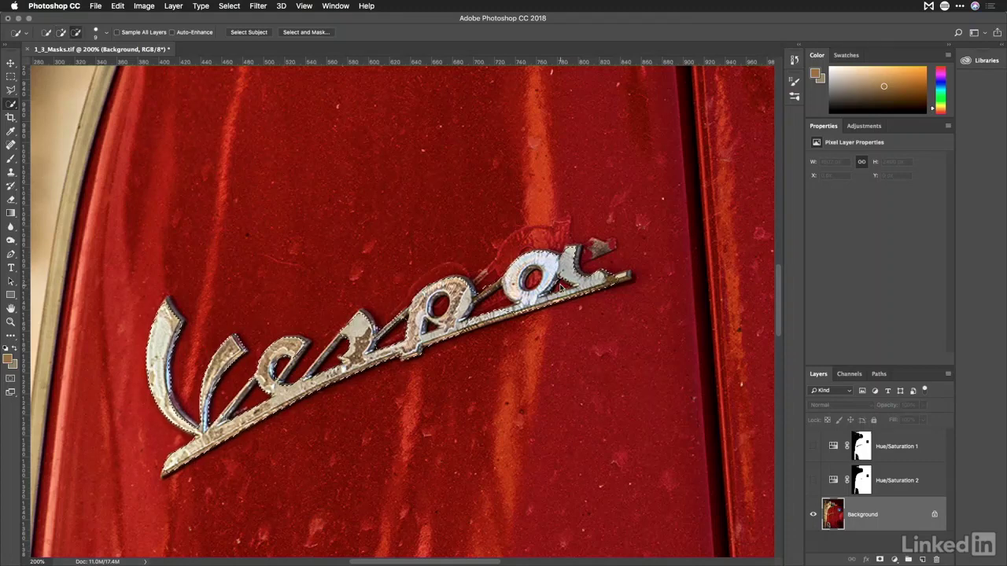
drag(572, 277, 536, 281)
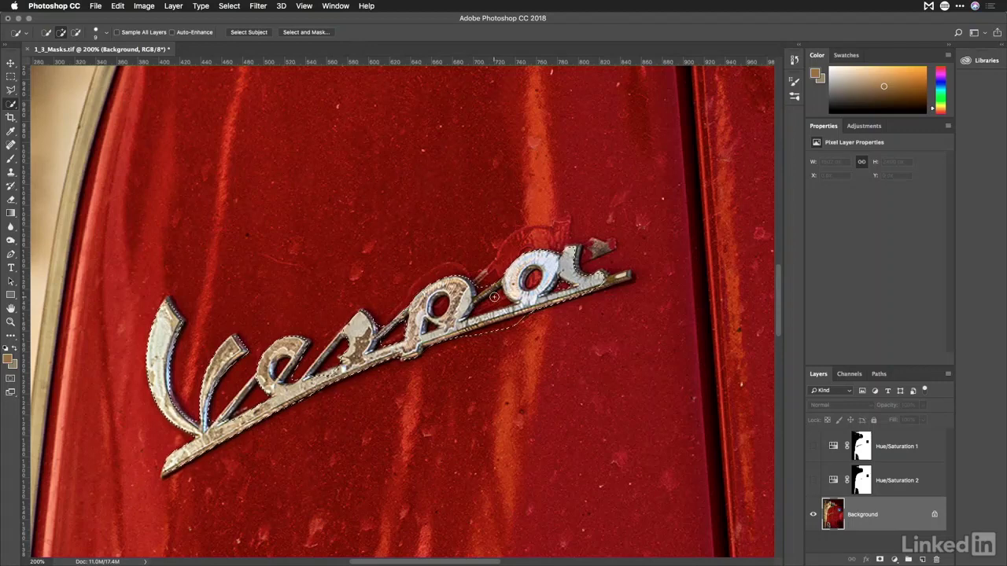
key(alt)
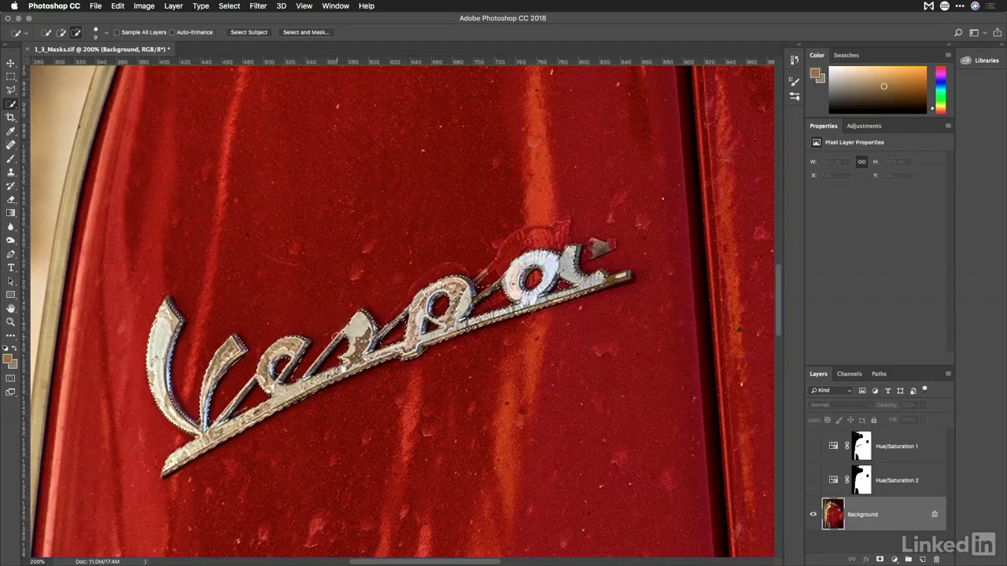
Show Hue/Saturation 2, fill the selected lettering with black on its layer mask, and deselect
click(812, 480)
click(863, 480)
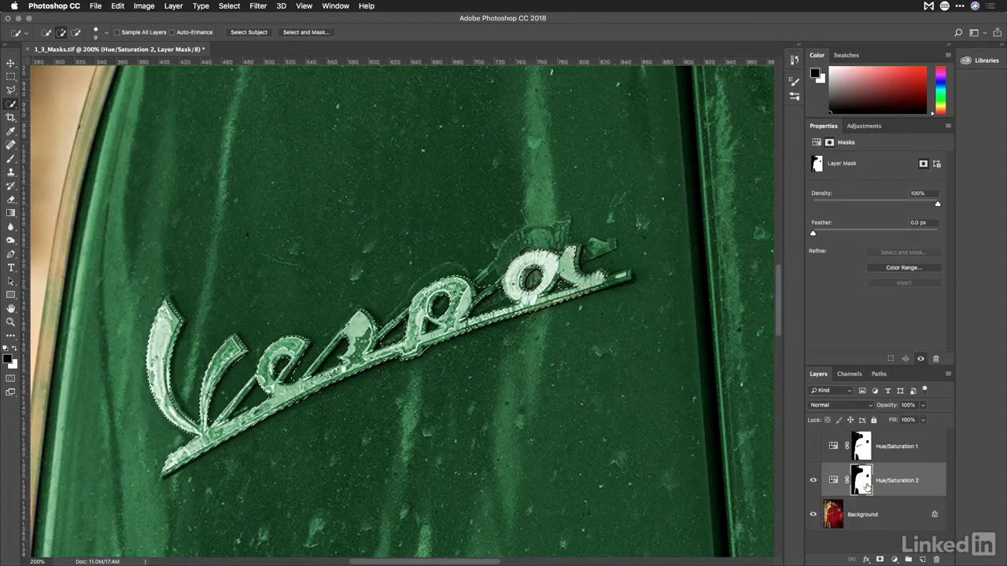
key(alt+BackSpace)
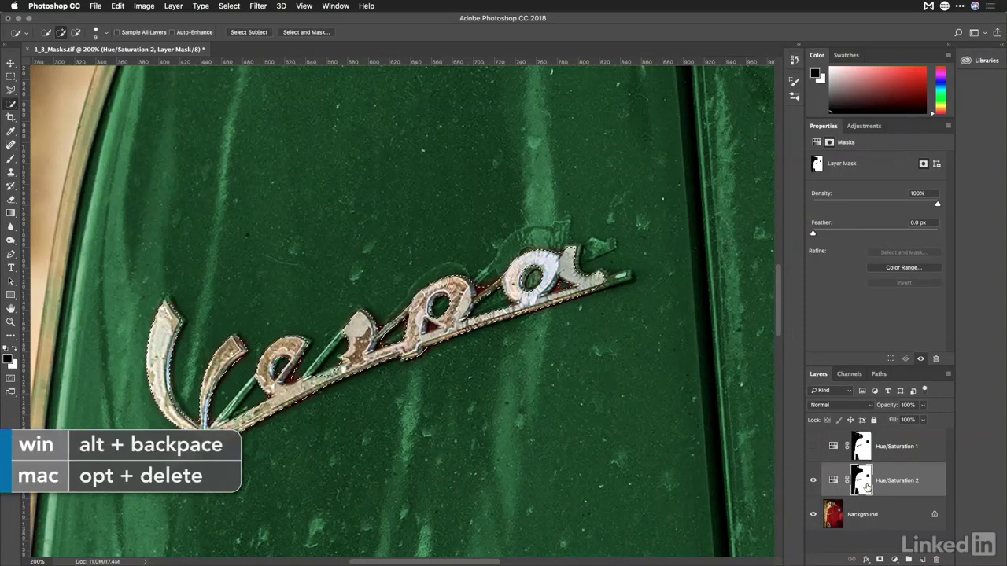
key(super+d)
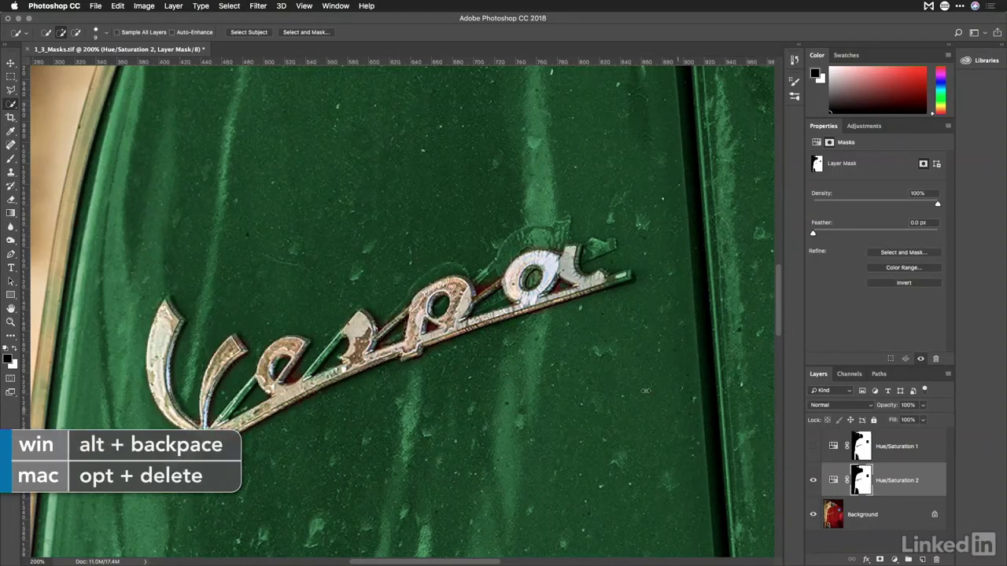
With a small brush, paint the mask black over the letters' green connecting strokes and white over the red gaps around the letters
scroll(349, 327, up, 1)
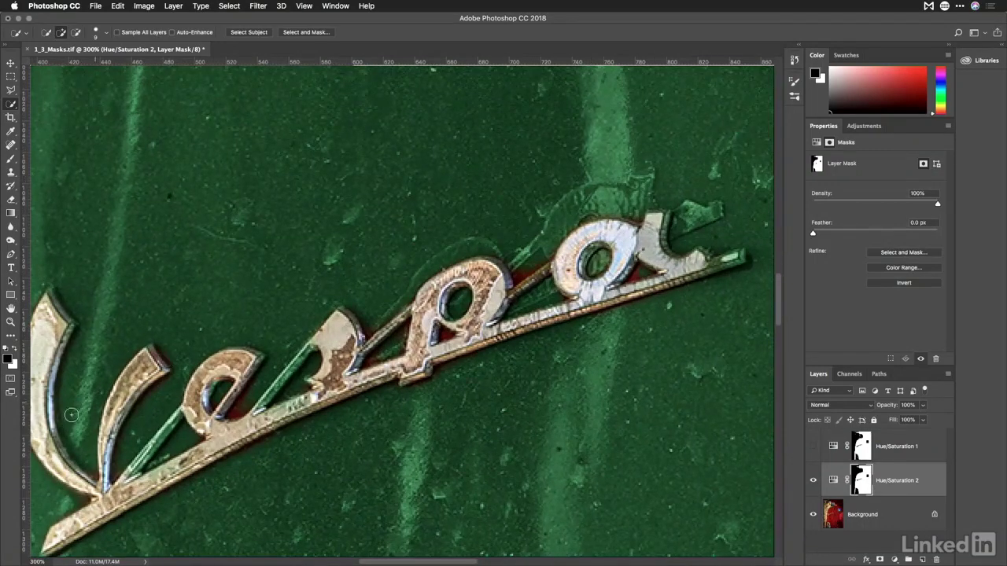
key(b)
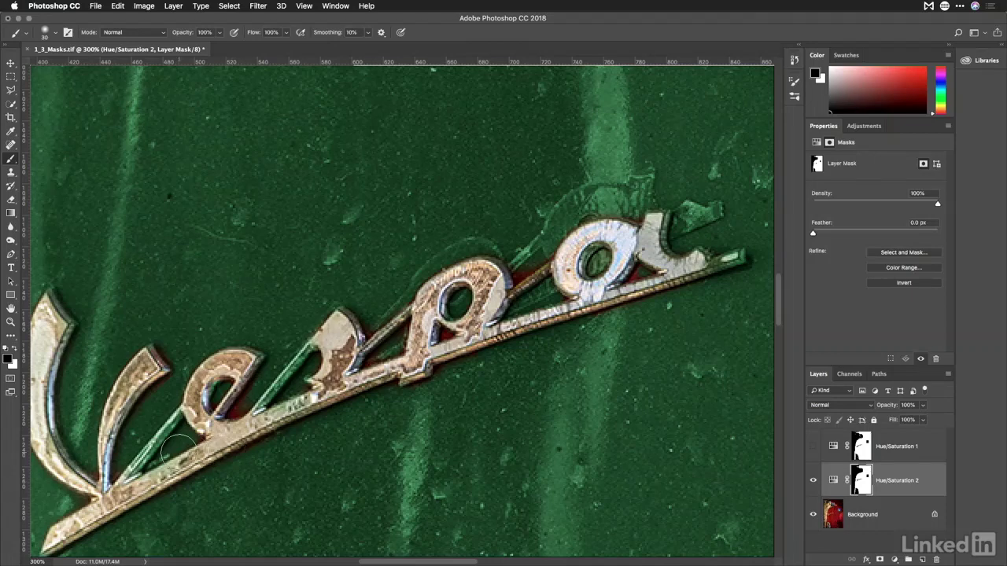
key(bracketleft)
key(bracketleft)
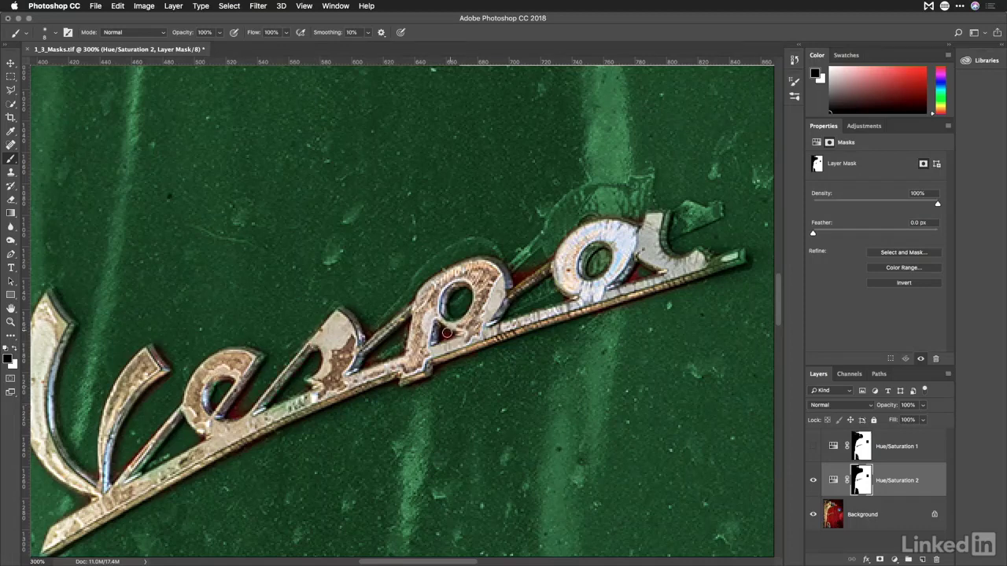
key(x)
drag(443, 334, 445, 333)
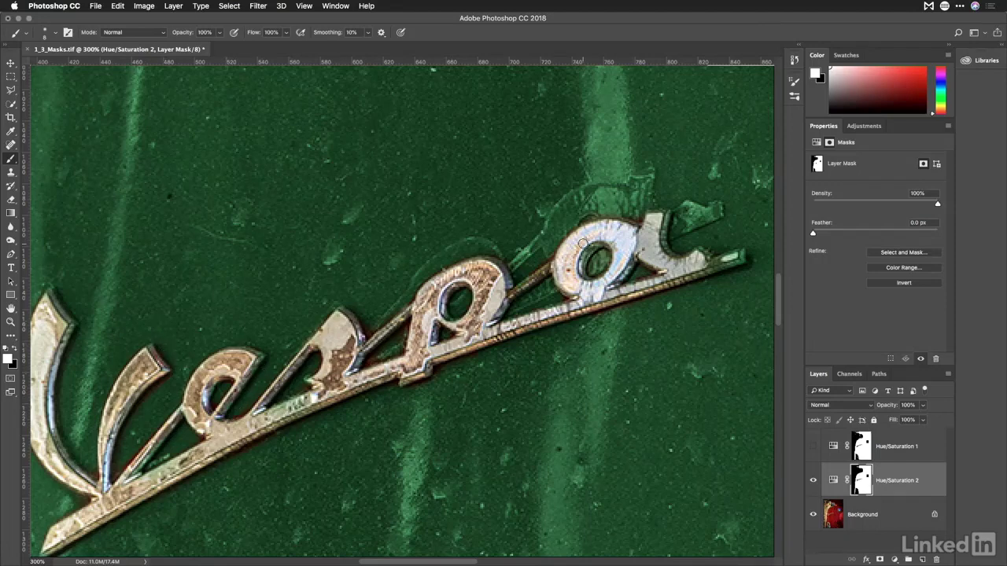
Paint white on the mask over the red edge below the handlebar, using a 35 px brush
key(ctrl+minus)
key(super+minus)
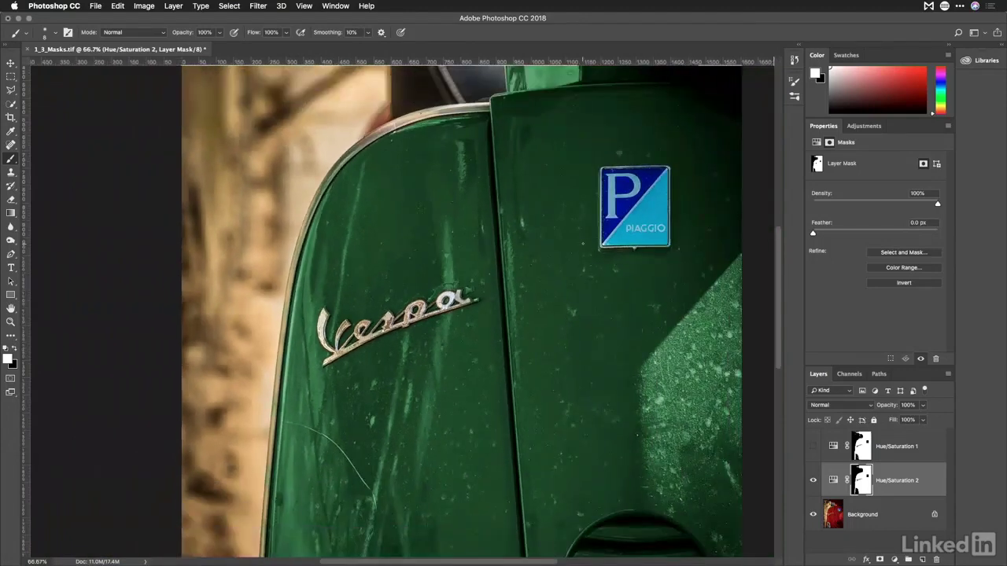
scroll(582, 248, up, 5)
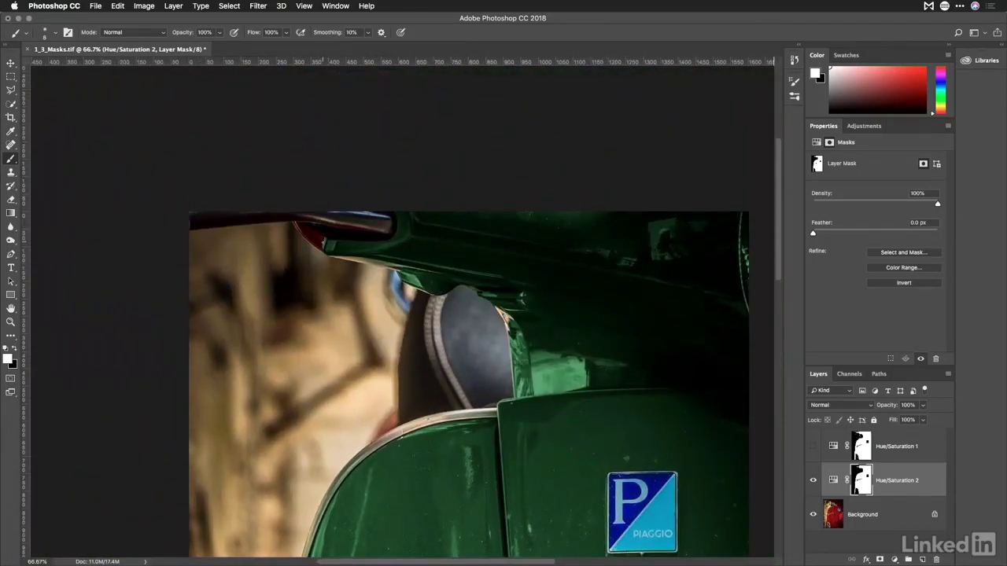
key(bracketright)
key(bracketright)
key(bracketright)
mouse_move(319, 243)
mouse_down()
mouse_move(301, 221)
mouse_move(329, 247)
mouse_move(308, 228)
mouse_move(332, 247)
mouse_move(318, 232)
mouse_move(350, 240)
mouse_up()
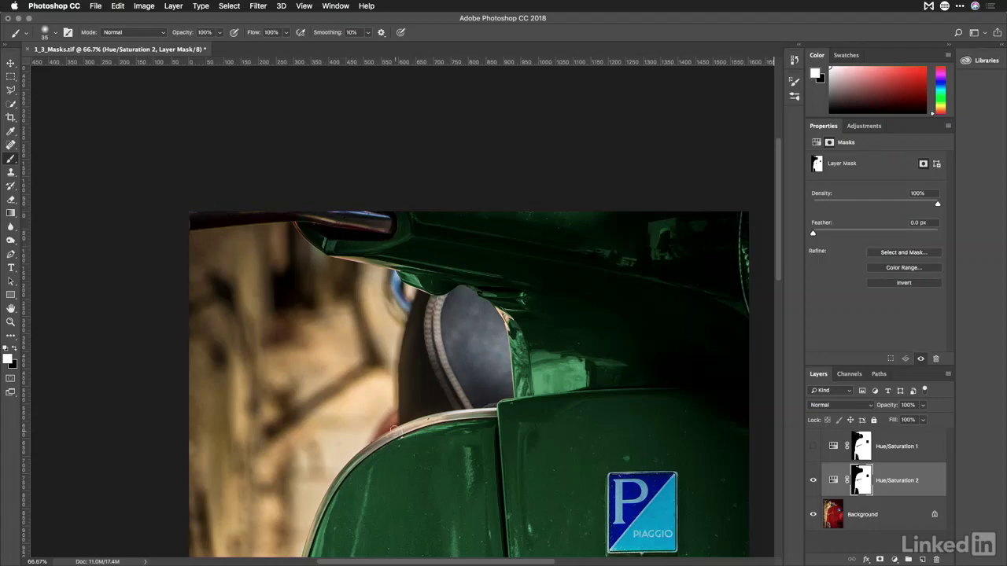
Paint white on the mask over the blurred red patch behind the outer trim, beside the seat
scroll(390, 424, up, 5)
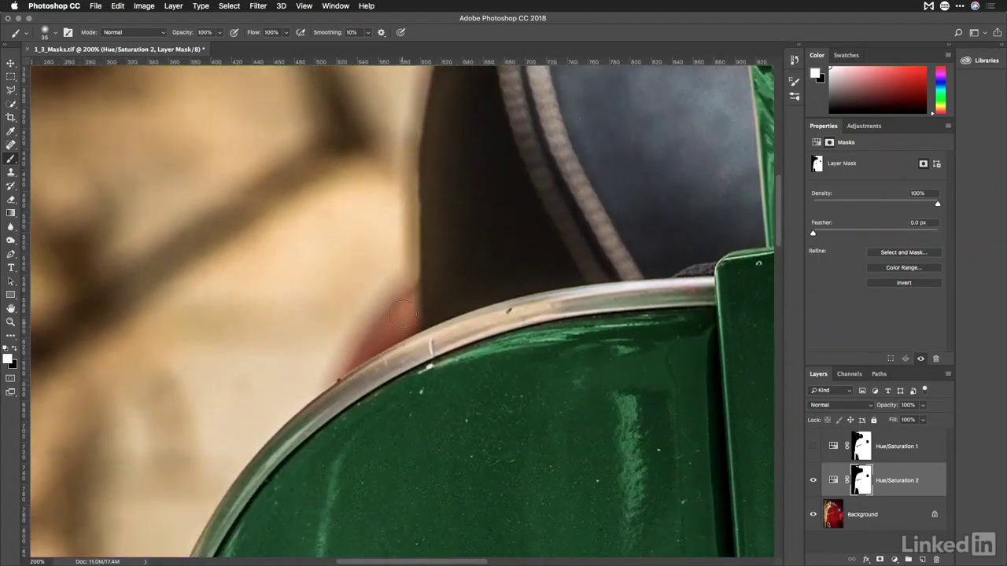
mouse_move(402, 314)
mouse_down()
mouse_move(349, 362)
mouse_move(401, 322)
mouse_move(407, 293)
mouse_move(408, 324)
mouse_move(323, 366)
mouse_move(352, 313)
mouse_move(323, 367)
mouse_move(349, 317)
mouse_move(396, 268)
mouse_move(313, 368)
mouse_up()
key(x)
key(super+minus)
key(super+minus)
key(super+minus)
key(super+minus)
key(super+minus)
key(super+minus)
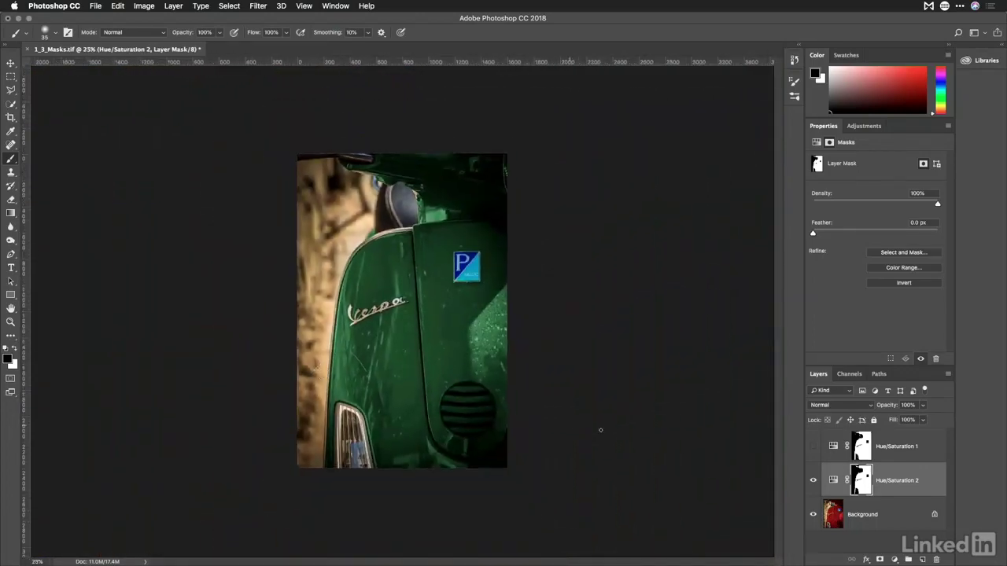
Compare the scooter with and without the green Hue/Saturation 2 adjustment, and preview the blue Hue/Saturation 1 version
click(813, 481)
click(813, 480)
click(813, 446)
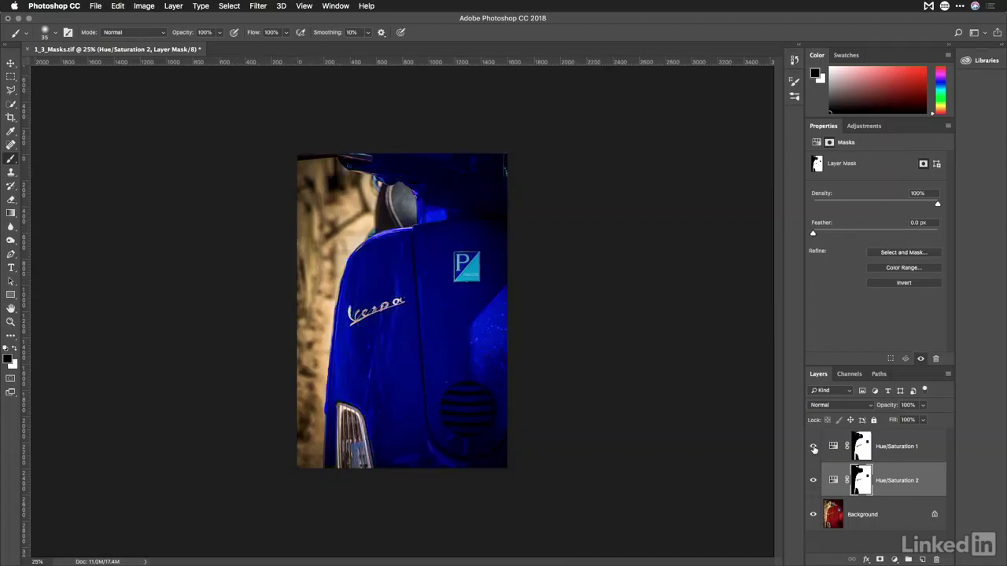
click(813, 446)
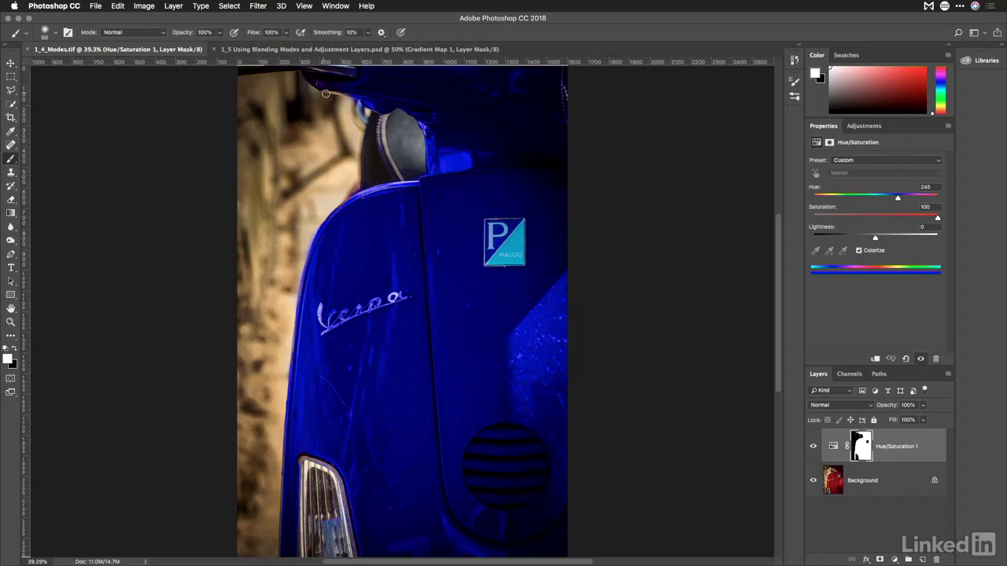
In 1_4_Modes.tif, toggle the Hue/Saturation 1 layer's visibility to compare the blue scooter with the original red
click(813, 447)
click(813, 446)
click(814, 450)
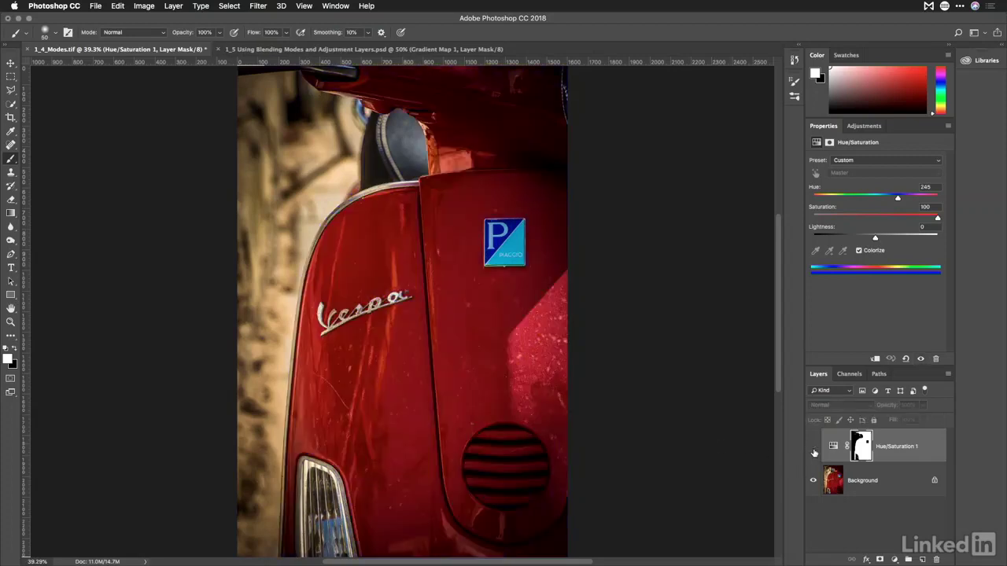
click(814, 450)
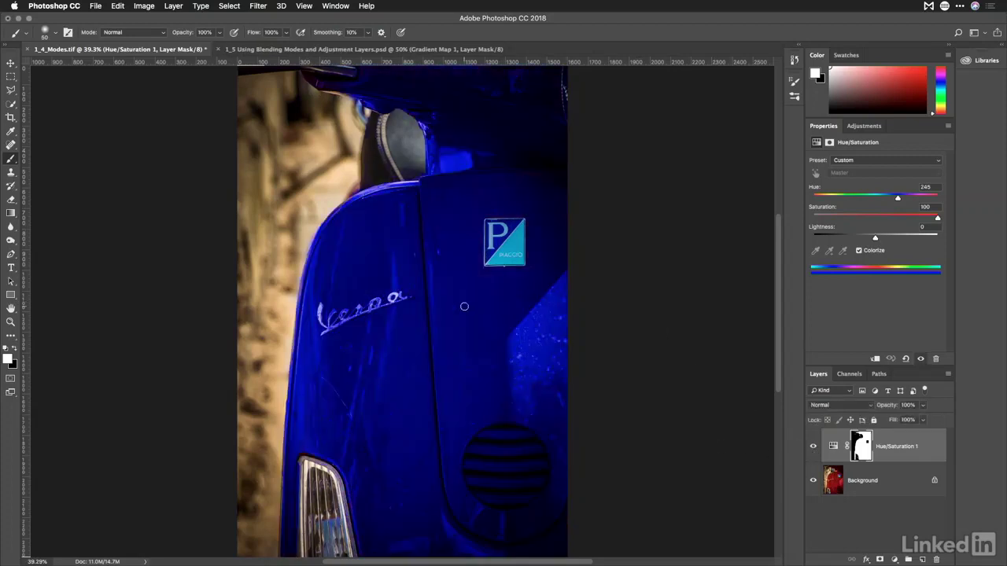
Set the Hue/Saturation 1 layer's blending mode to Darken
key(super+plus)
key(super+plus)
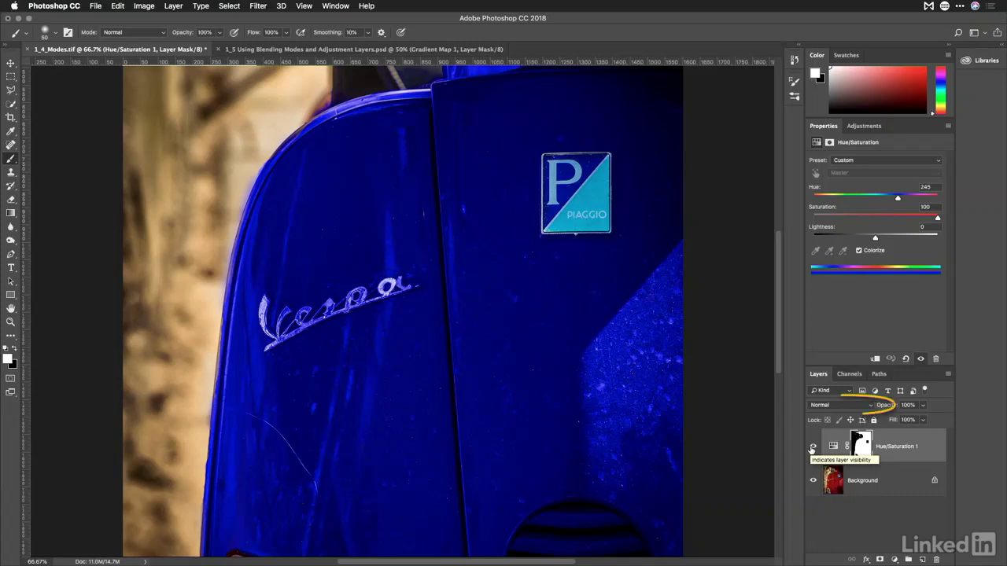
click(867, 407)
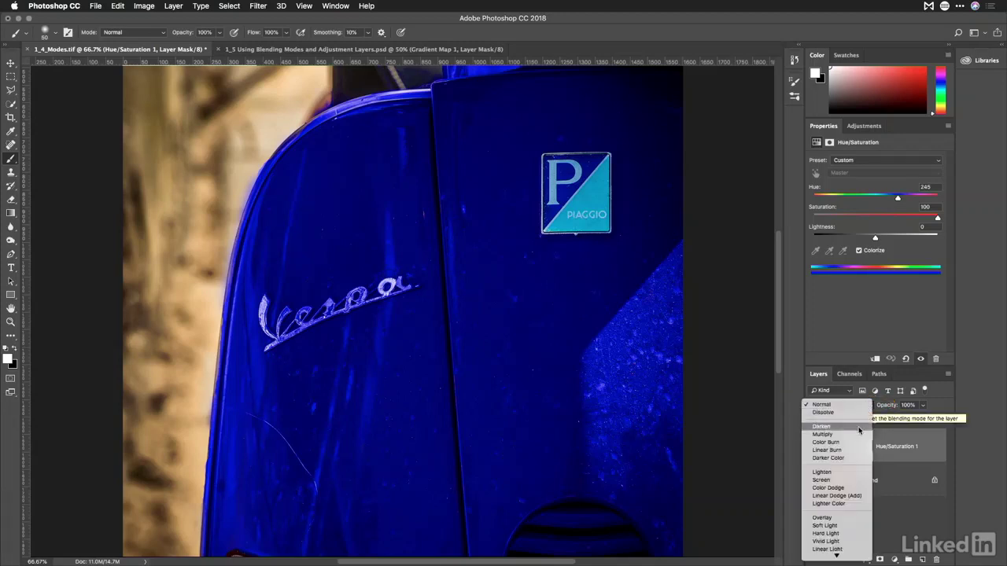
click(857, 426)
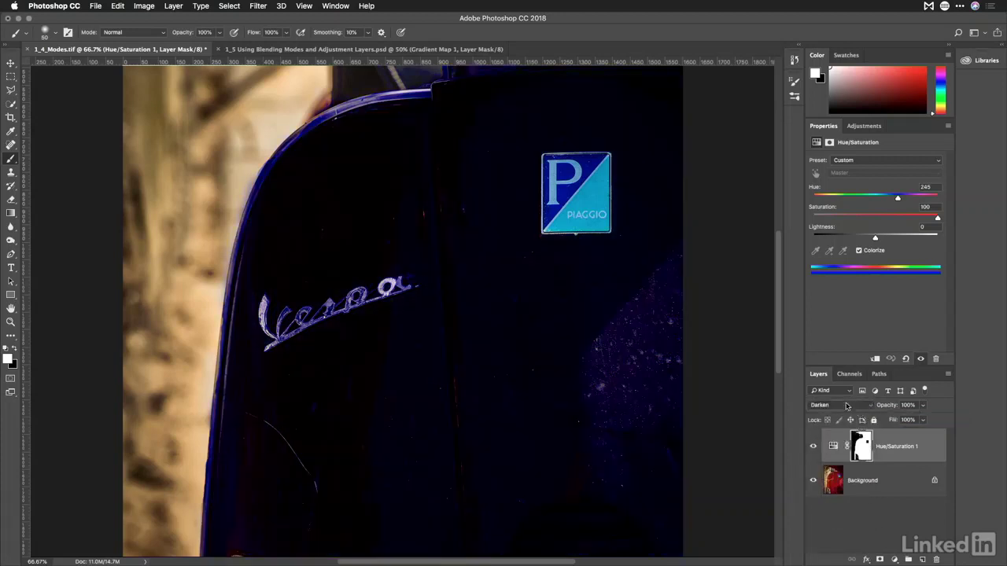
key(super+0)
key(super+minus)
key(super+minus)
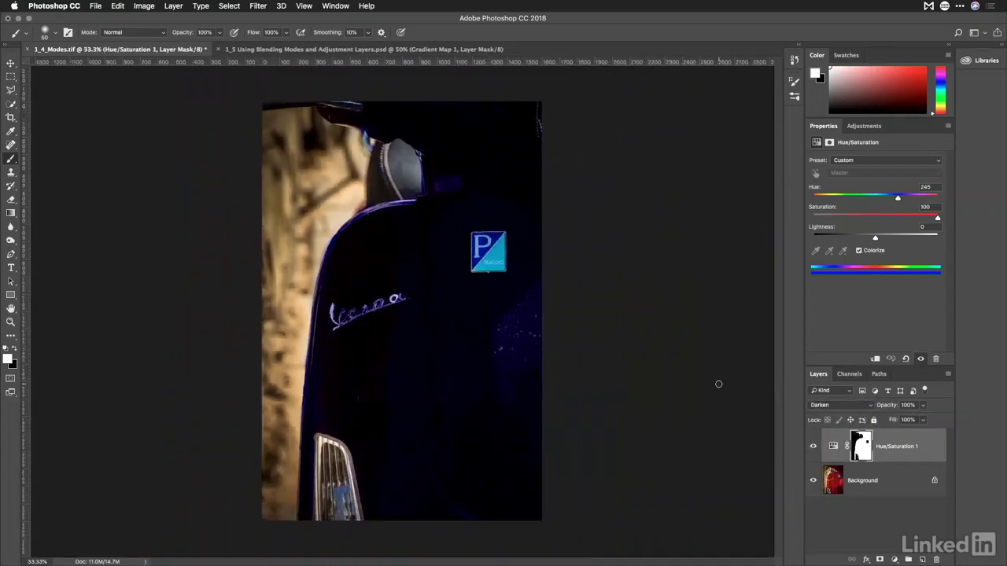
Try the Lighten blending mode on Hue/Saturation 1 and compare the scooter with the layer shown and hidden
click(824, 406)
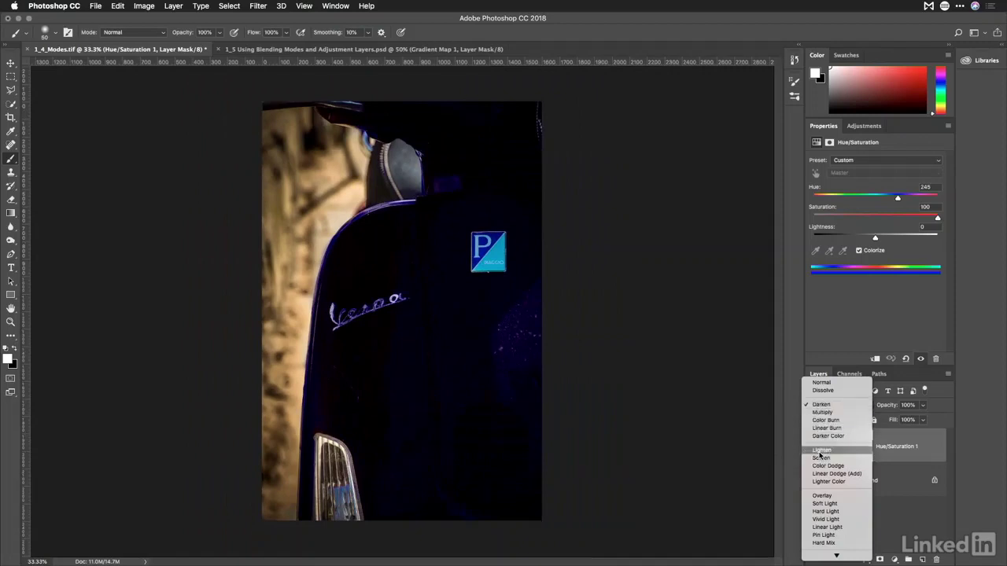
click(820, 450)
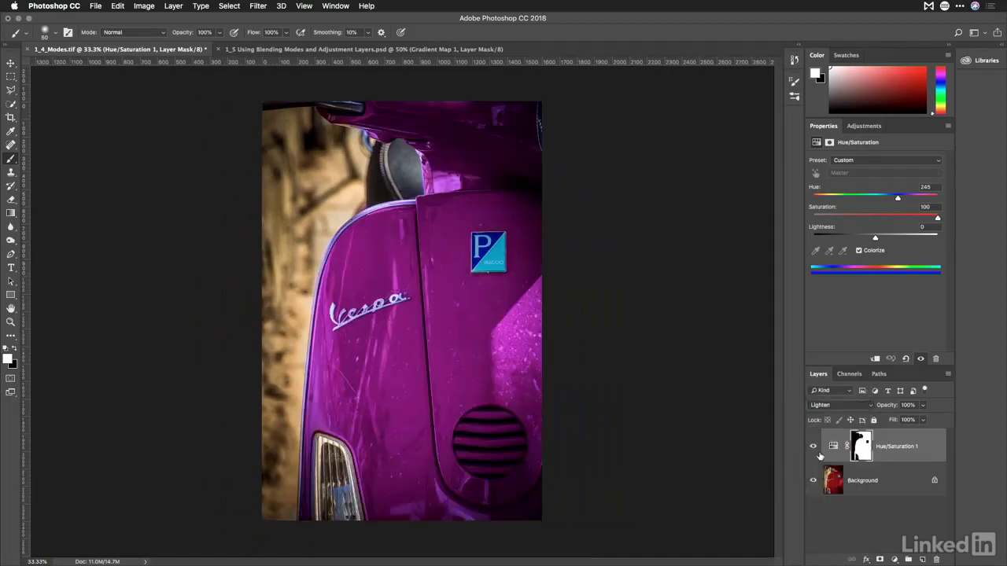
click(815, 448)
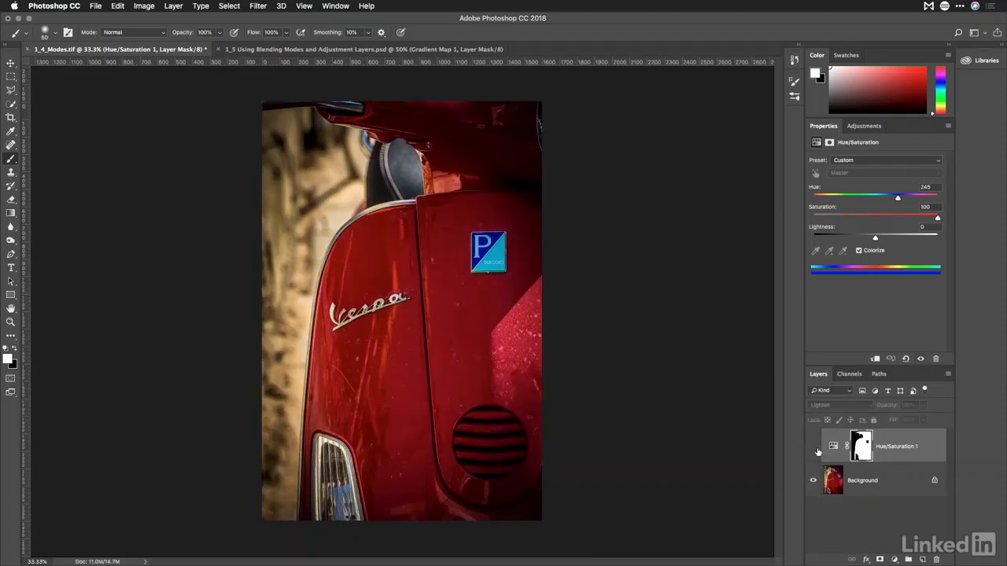
click(814, 448)
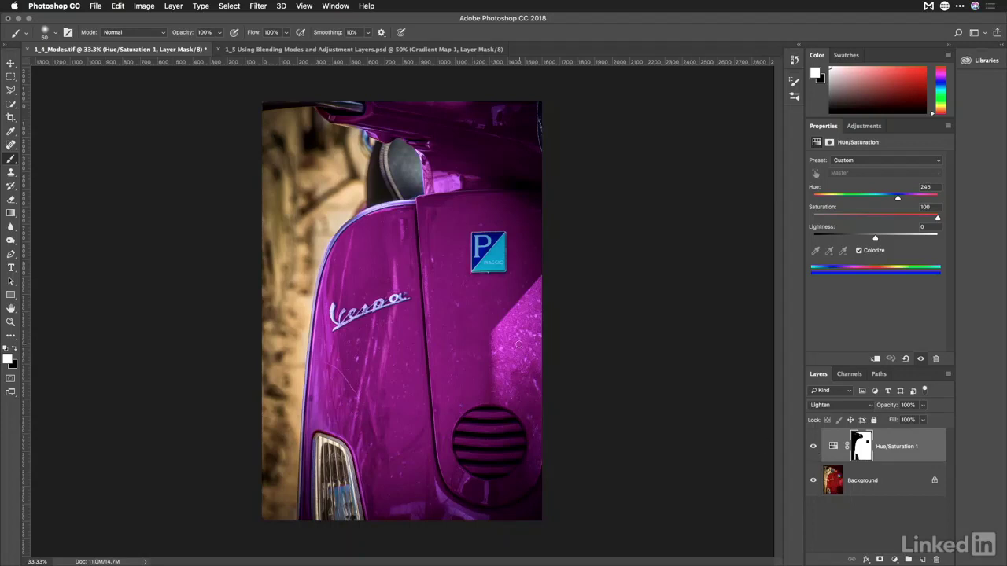
key(super+plus)
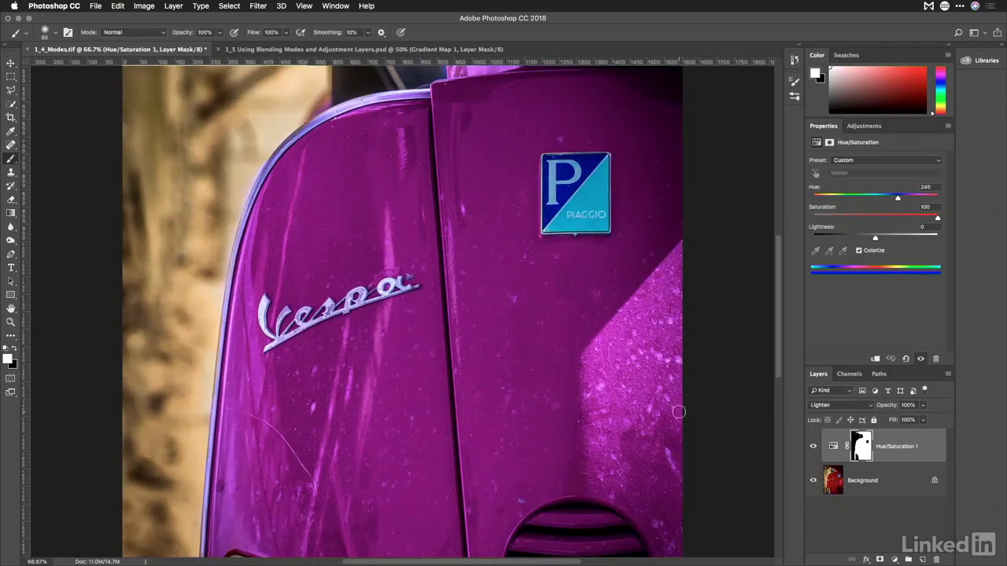
click(813, 446)
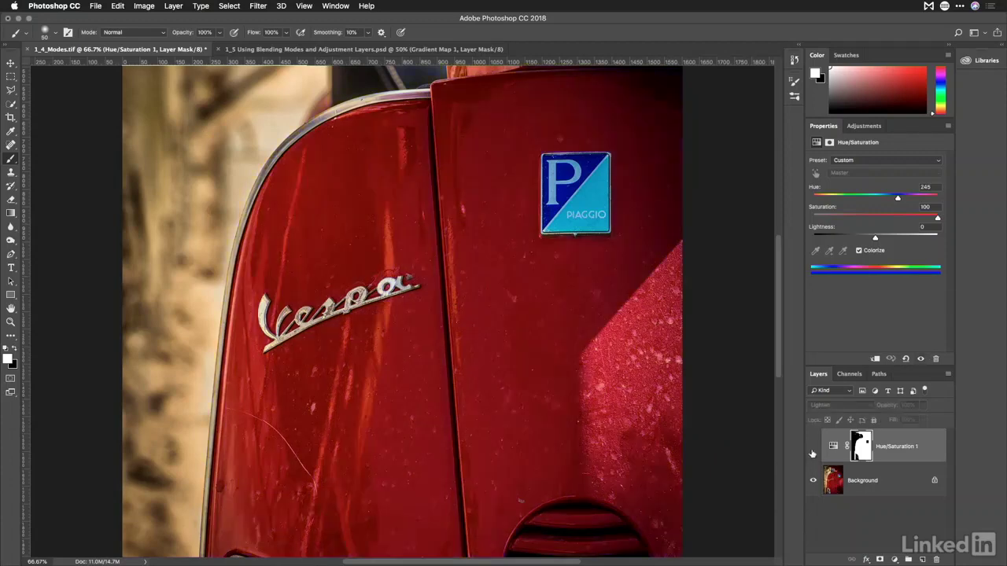
click(813, 446)
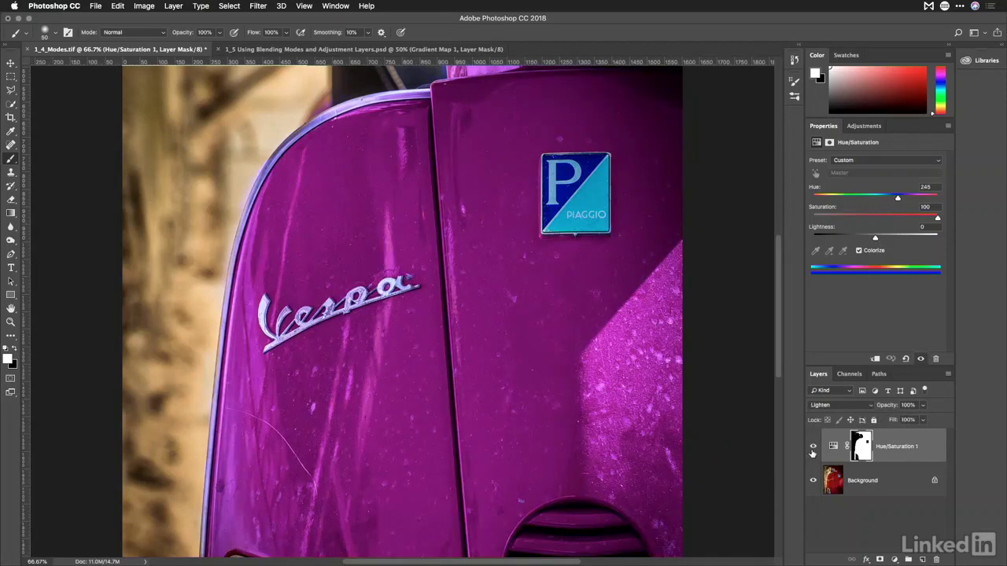
click(813, 446)
click(813, 446)
Set the Hue/Saturation 1 layer's blending mode to Hue and toggle its visibility to compare with the original red
click(832, 405)
scroll(831, 409, down, 2)
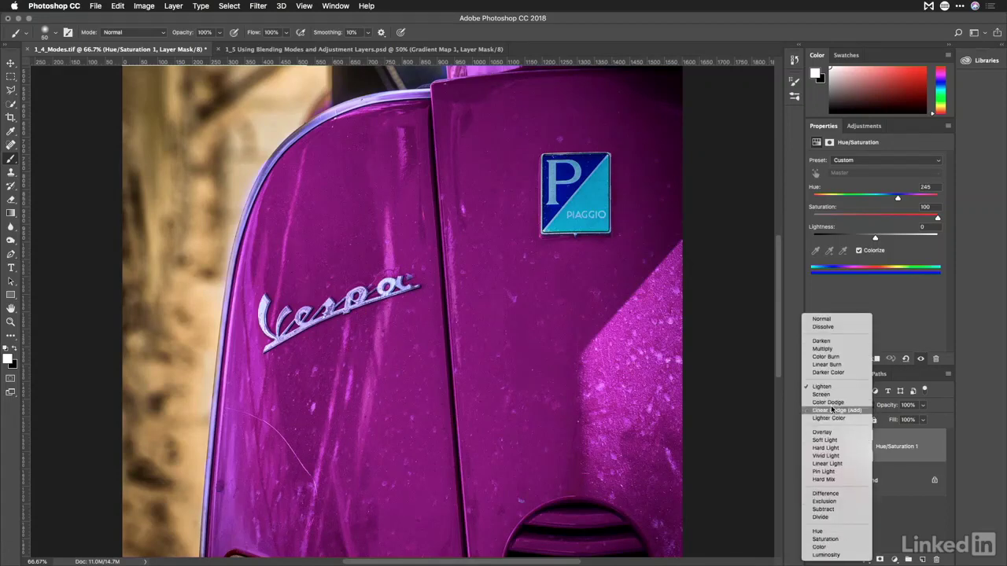
click(818, 531)
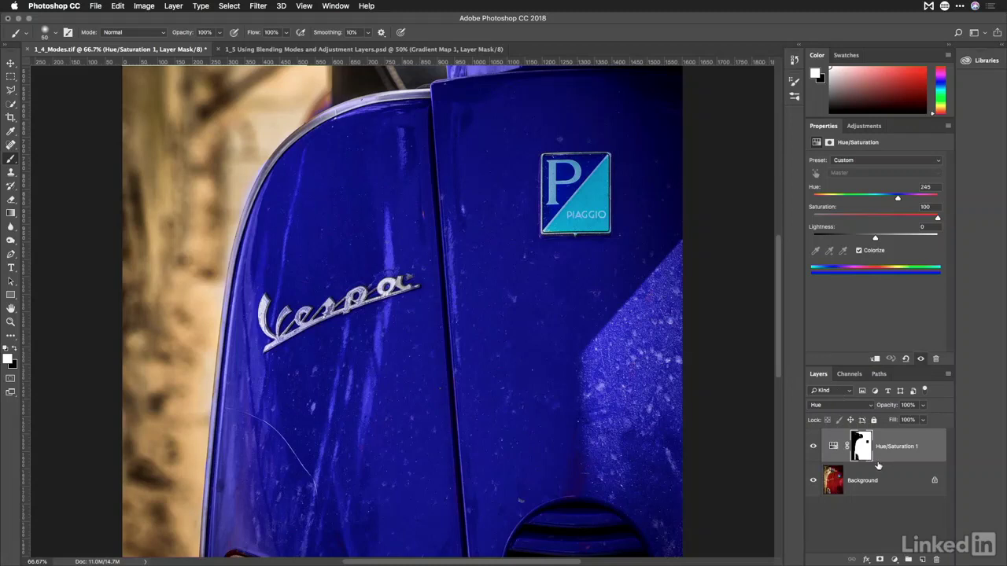
click(813, 446)
click(813, 447)
click(813, 447)
click(813, 447)
Display the Hue/Saturation 1 mask channel on its own, with the RGB composite hidden, showing the whole image
click(849, 375)
click(811, 471)
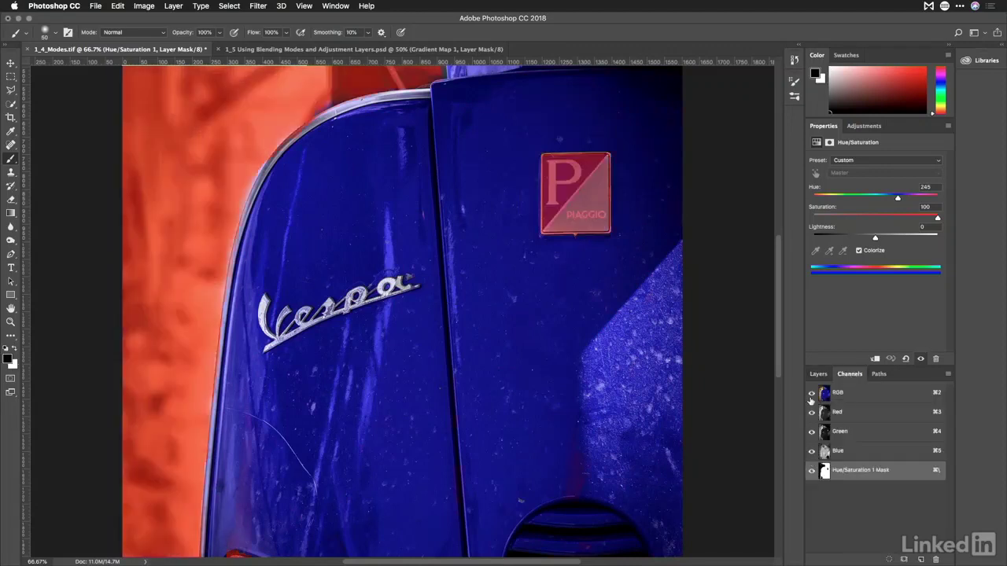
click(811, 395)
key(super+minus)
key(super+minus)
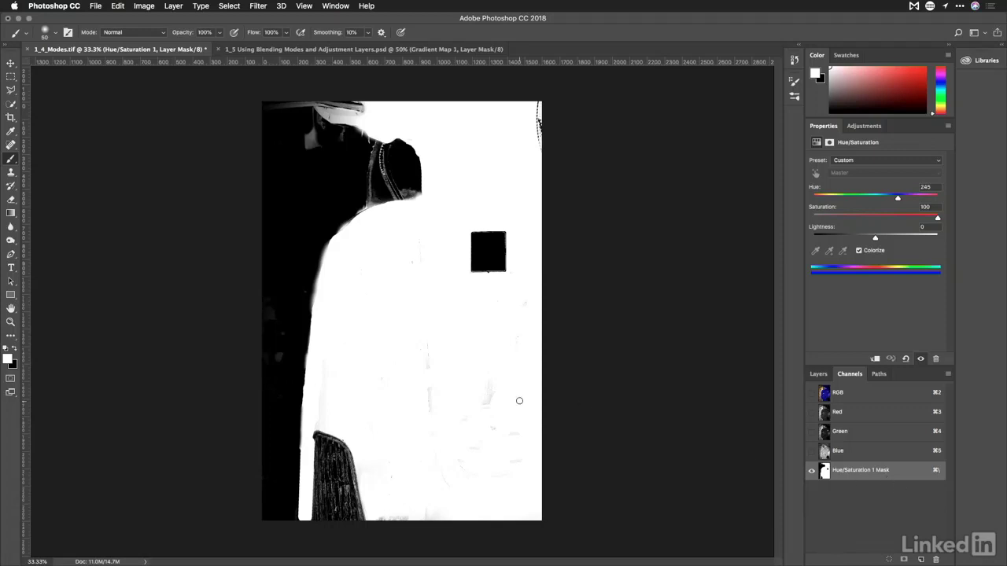
Enlarge the brush to 150 and paint white over the stray grey and black marks inside the mask's white scooter area
key(bracketright)
key(bracketright)
key(bracketright)
key(bracketright)
key(bracketright)
key(bracketright)
key(bracketright)
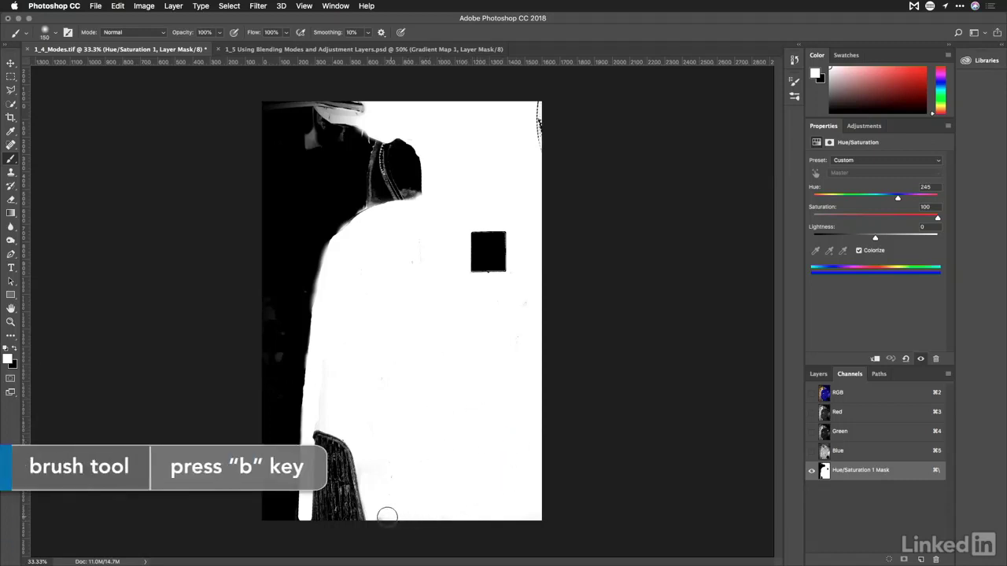
mouse_move(560, 167)
mouse_down()
mouse_move(542, 139)
mouse_move(540, 109)
mouse_move(537, 172)
mouse_up()
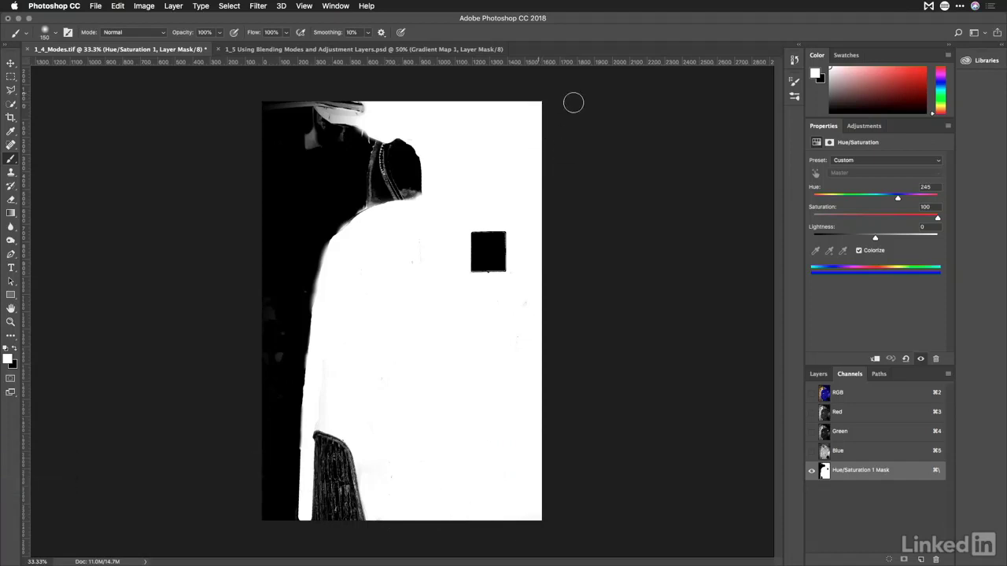
Restore the RGB composite view, hide the mask channel overlay, and return to the layer list
click(811, 393)
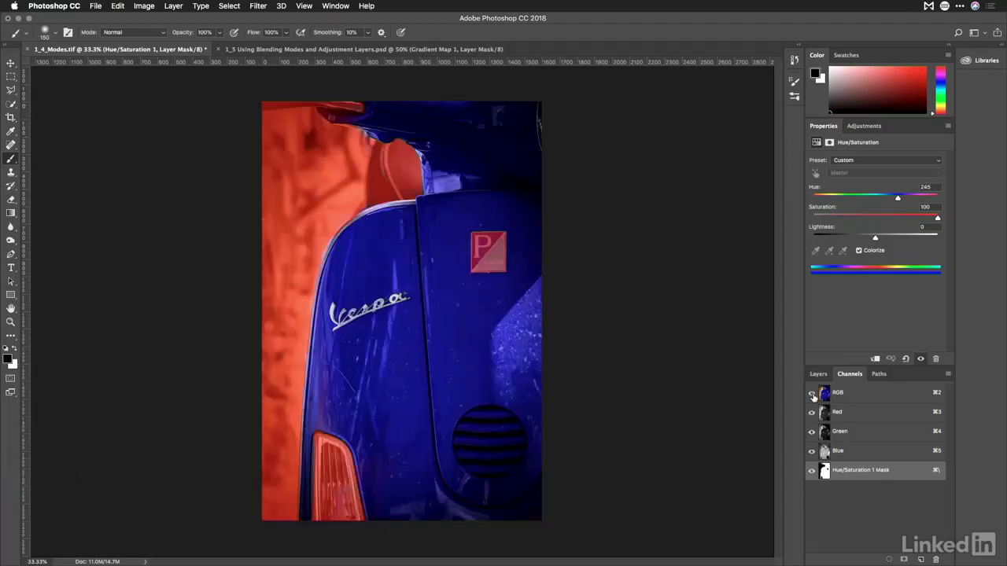
click(812, 471)
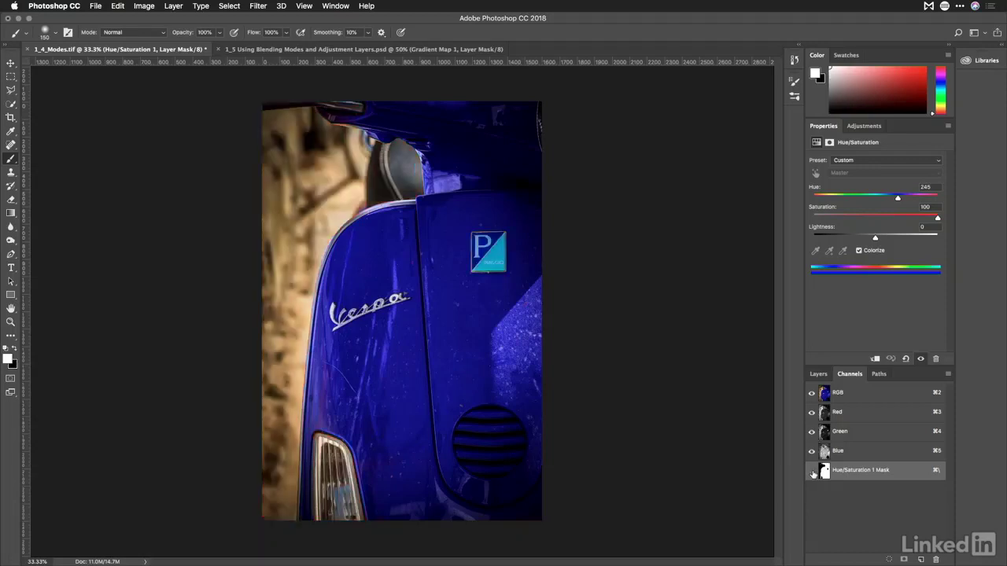
click(817, 374)
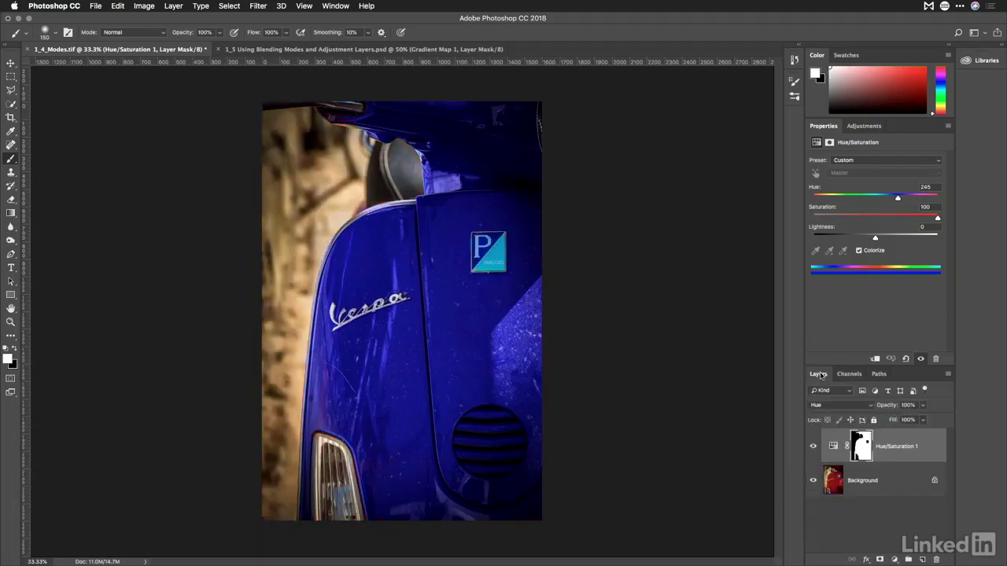
Toggle Hue/Saturation 1 off and on to compare the blue scooter after the mask cleanup with the original
click(814, 446)
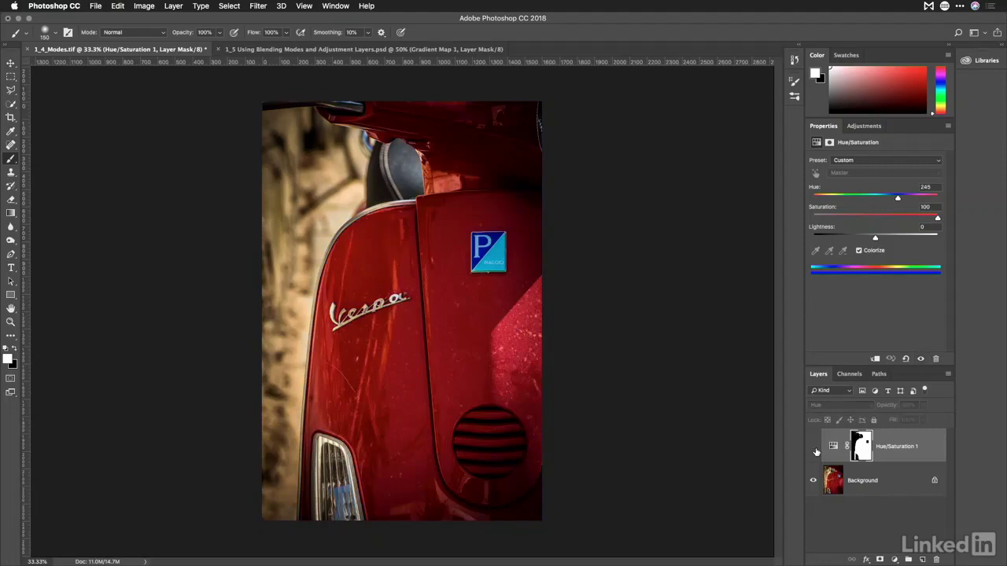
click(814, 447)
click(814, 447)
click(814, 447)
Switch Hue/Saturation 1 to the Normal blending mode and back to Hue, comparing the Vespa lettering and trim at 100% zoom
key(super+plus)
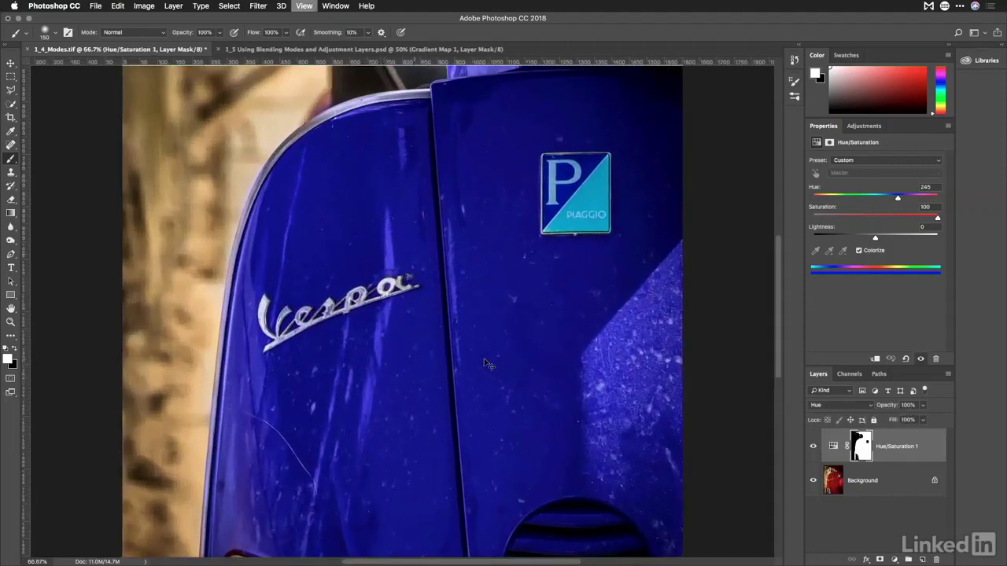
key(super+plus)
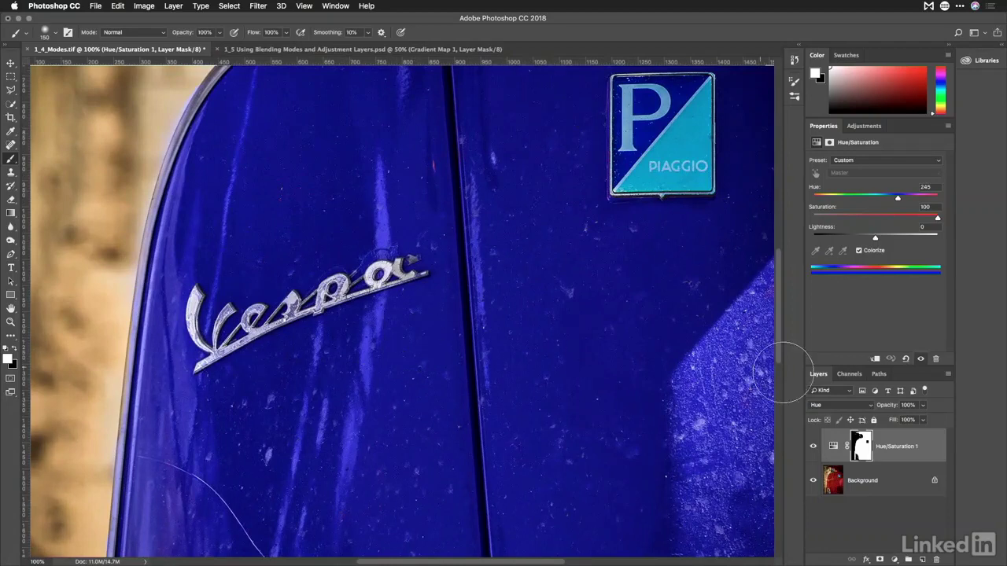
click(843, 405)
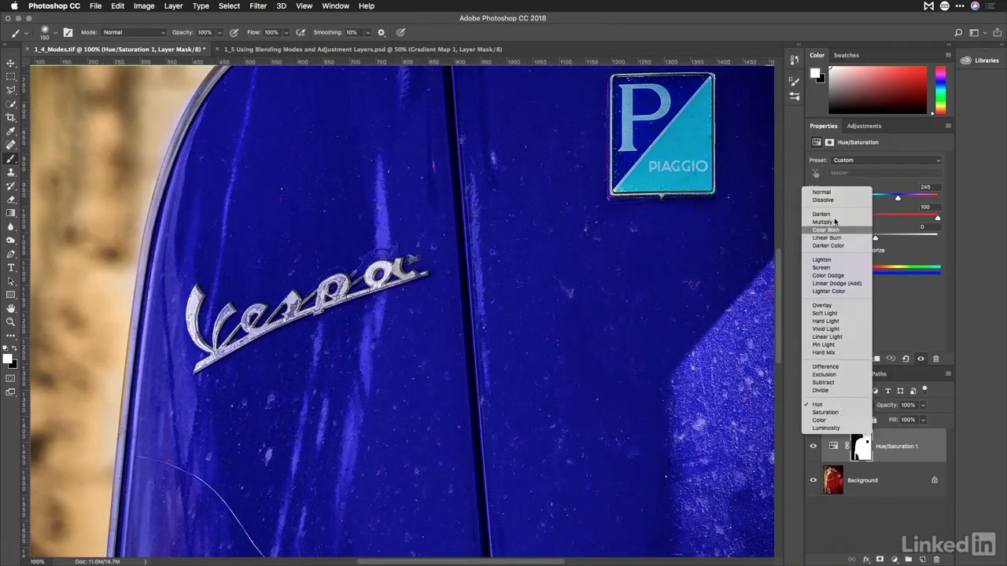
click(832, 192)
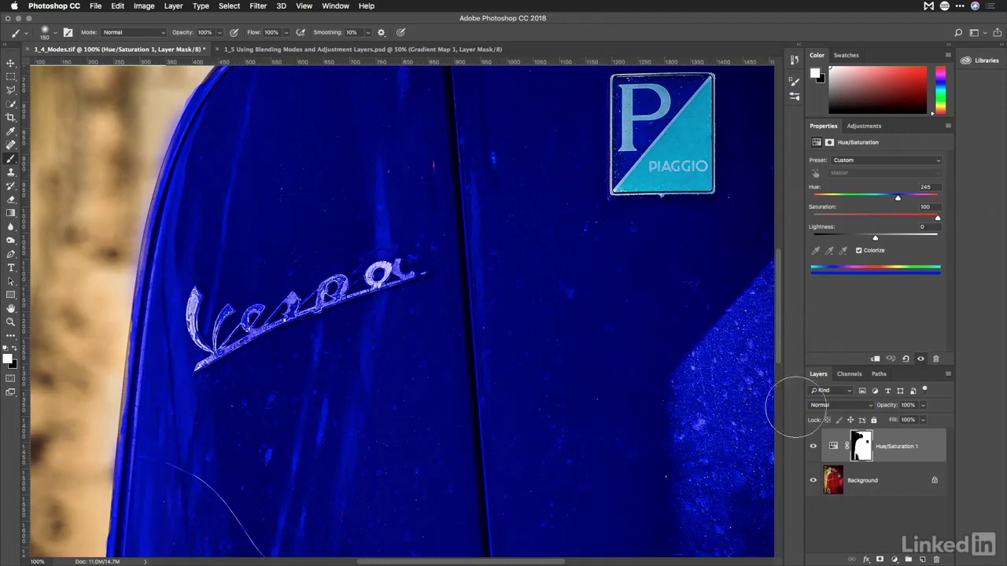
click(824, 407)
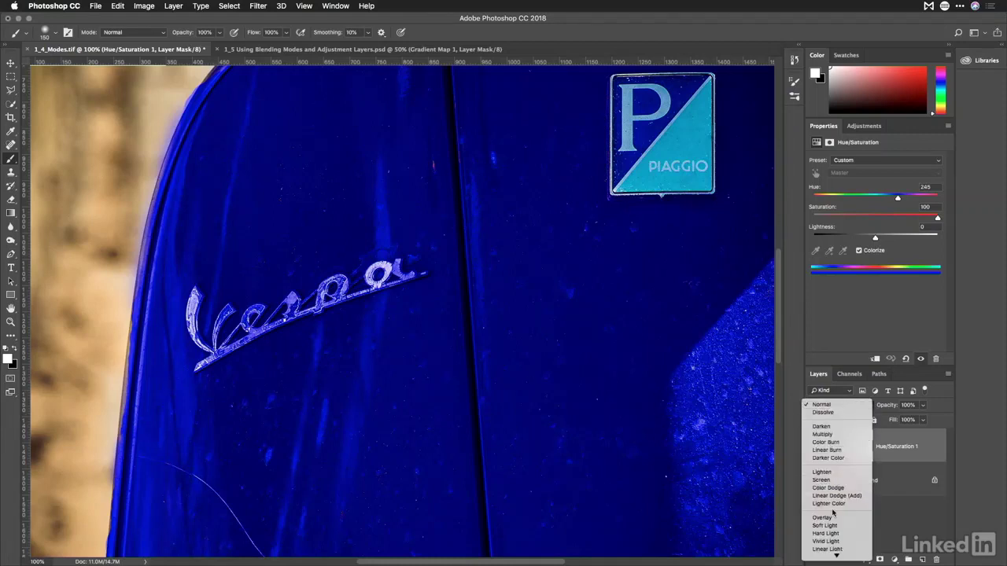
scroll(832, 513, down, 3)
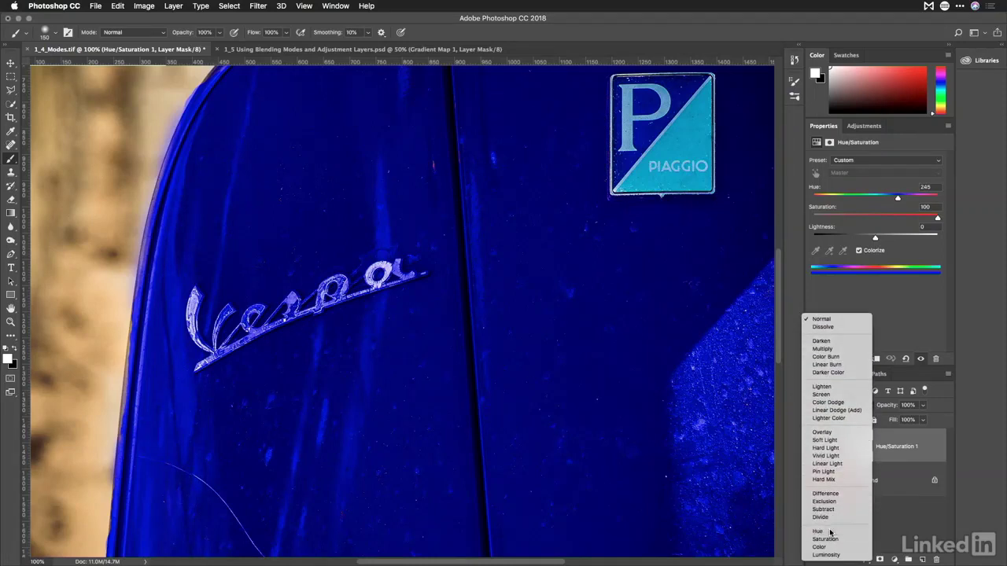
click(829, 532)
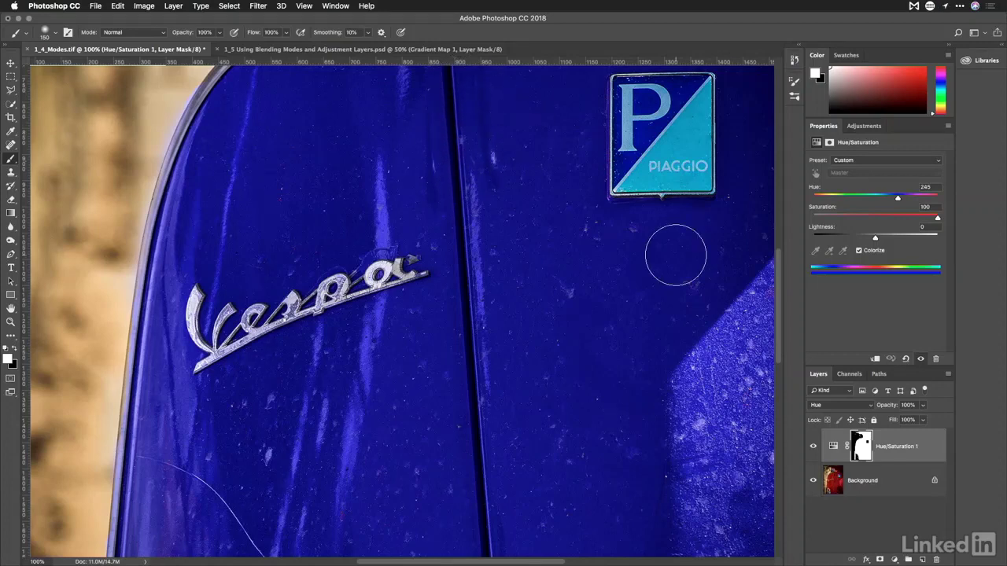
In the Hue/Saturation 1 adjustment, set Hue to 163 and Lightness to +29, keeping Saturation at 100
click(834, 448)
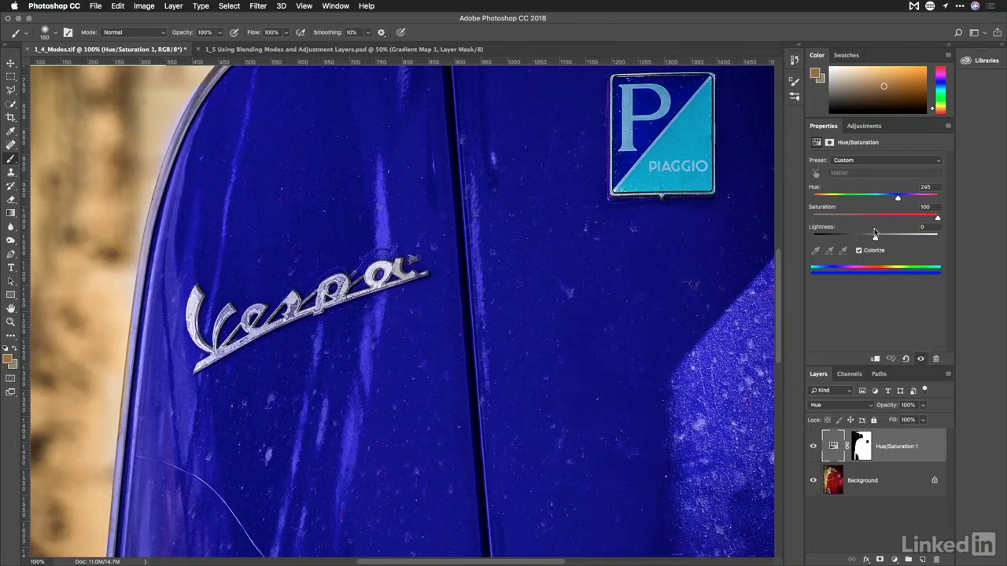
drag(898, 199, 869, 210)
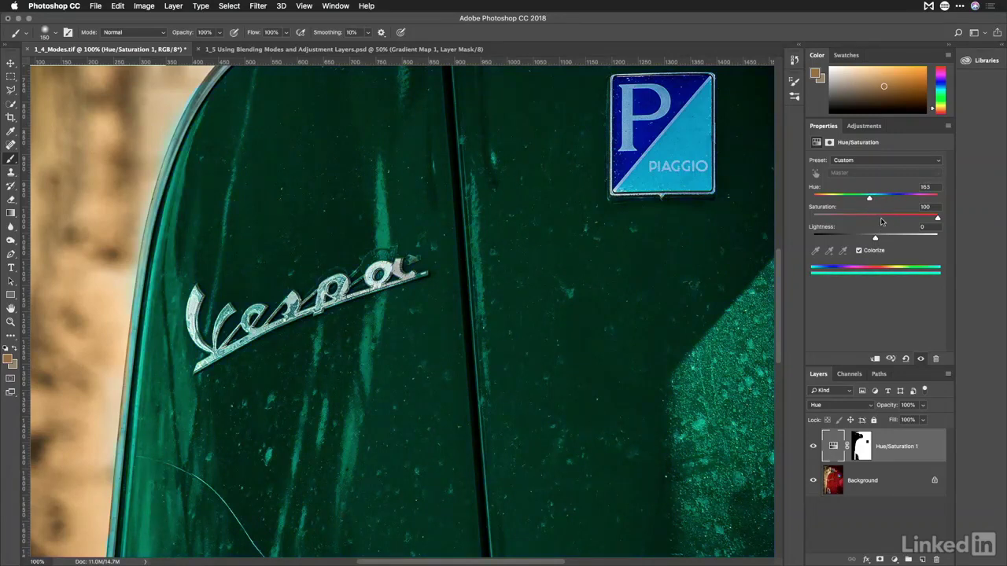
mouse_move(937, 219)
mouse_down()
mouse_move(853, 227)
mouse_move(951, 235)
mouse_move(836, 235)
mouse_move(938, 222)
mouse_up()
drag(874, 239, 894, 249)
View the whole scooter and toggle Hue/Saturation 1 to compare the green version with the original red
key(super+minus)
key(super+minus)
key(super+minus)
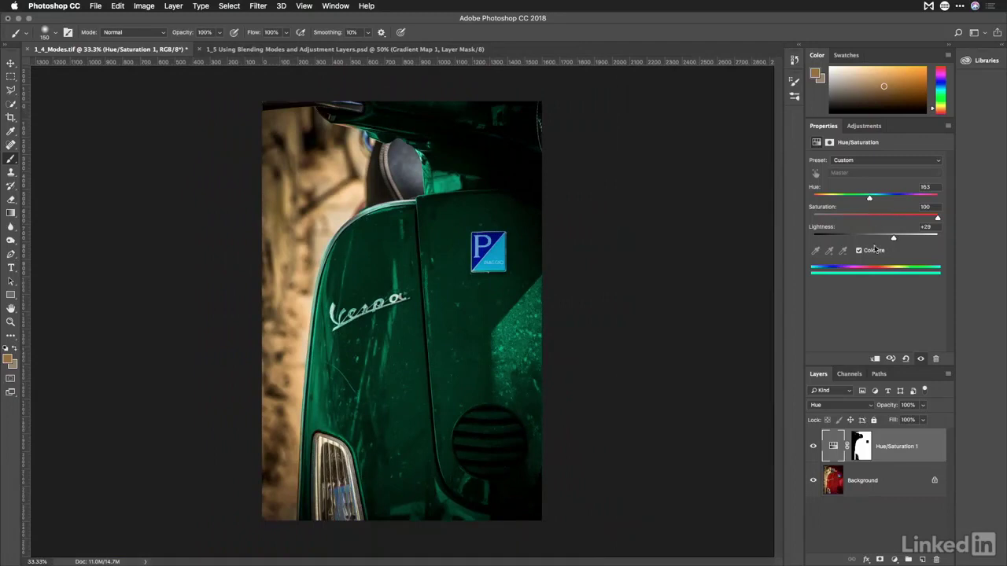
click(814, 446)
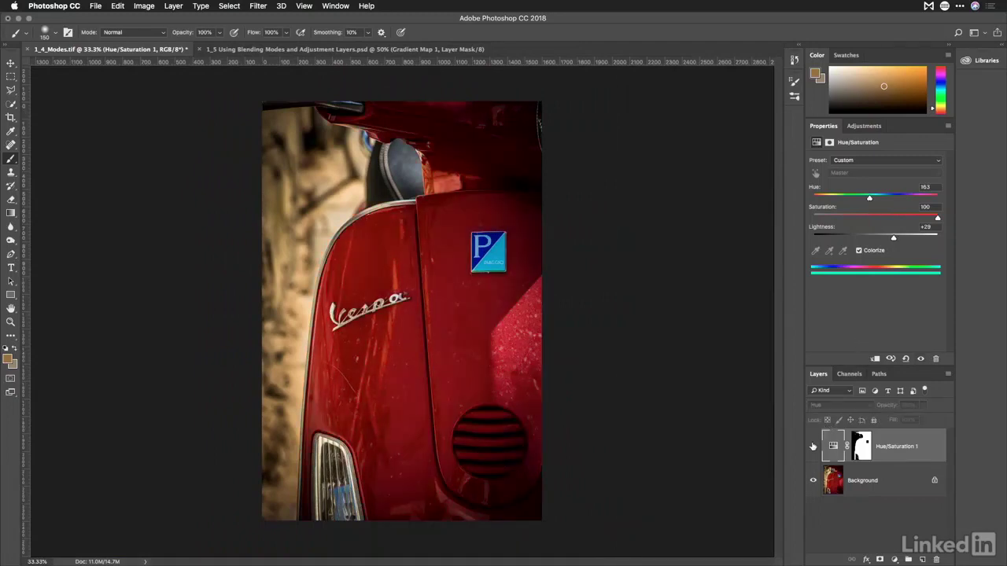
click(813, 446)
click(813, 446)
click(813, 446)
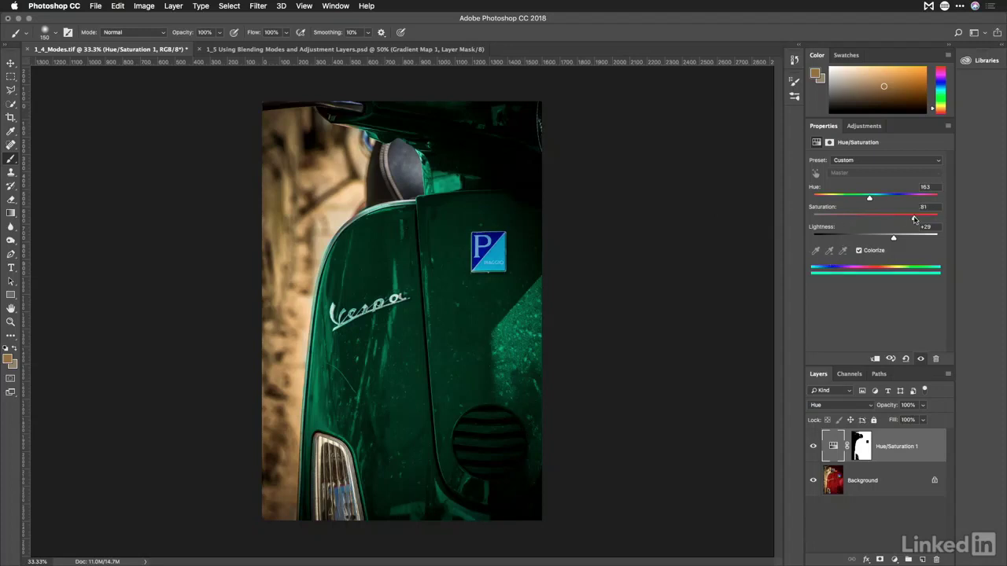
Set the adjustment's Saturation to 37 and Lightness to -71, and toggle the layer to compare with the original
drag(914, 219, 832, 246)
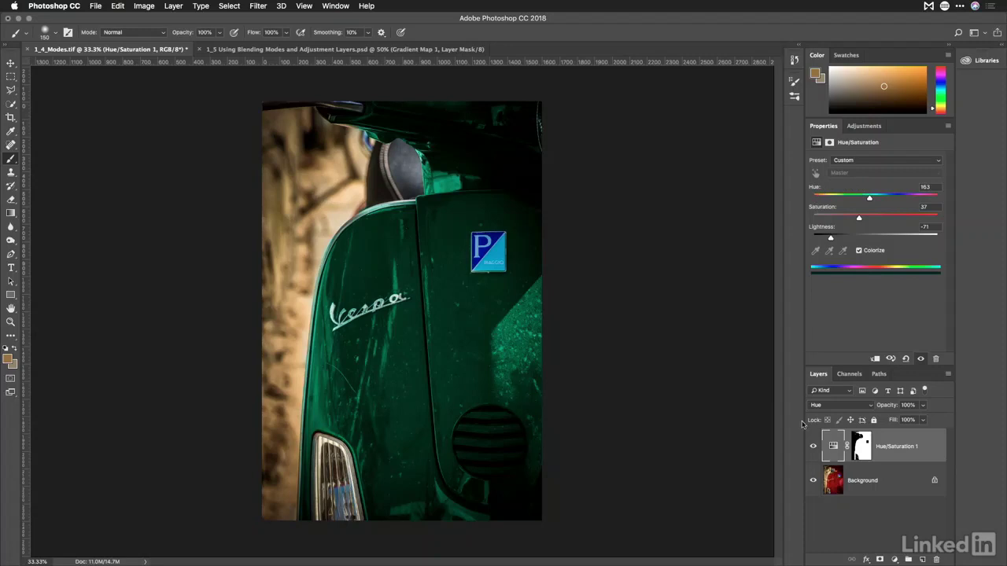
click(813, 446)
click(814, 453)
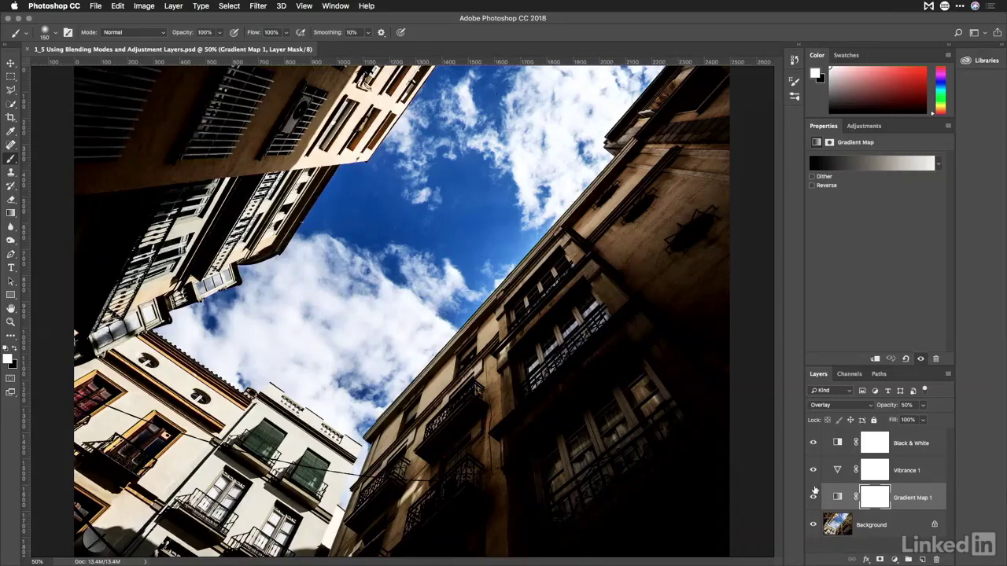
Hide all three adjustment layers, show only Gradient Map 1 again, and select its adjustment
drag(815, 490, 814, 449)
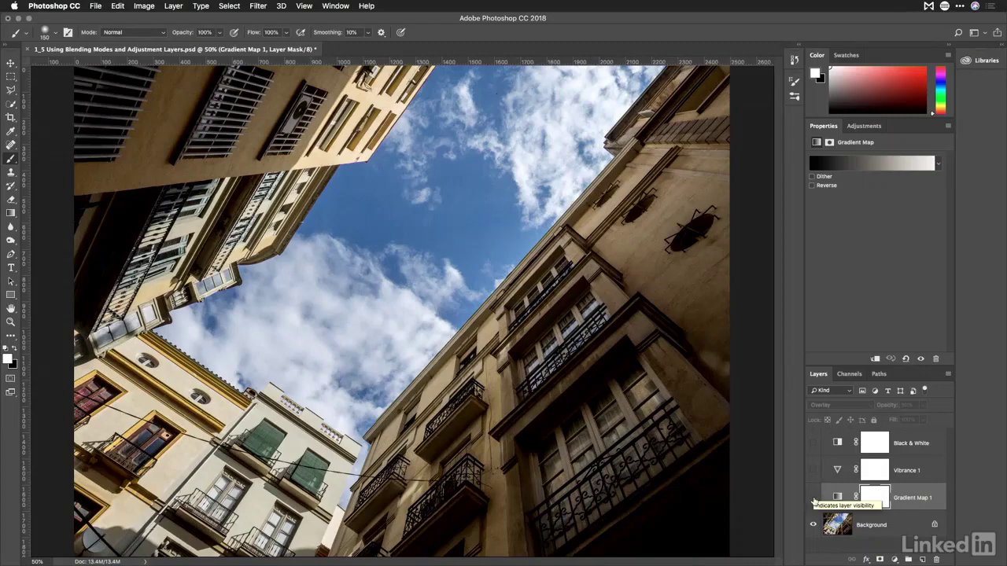
click(814, 498)
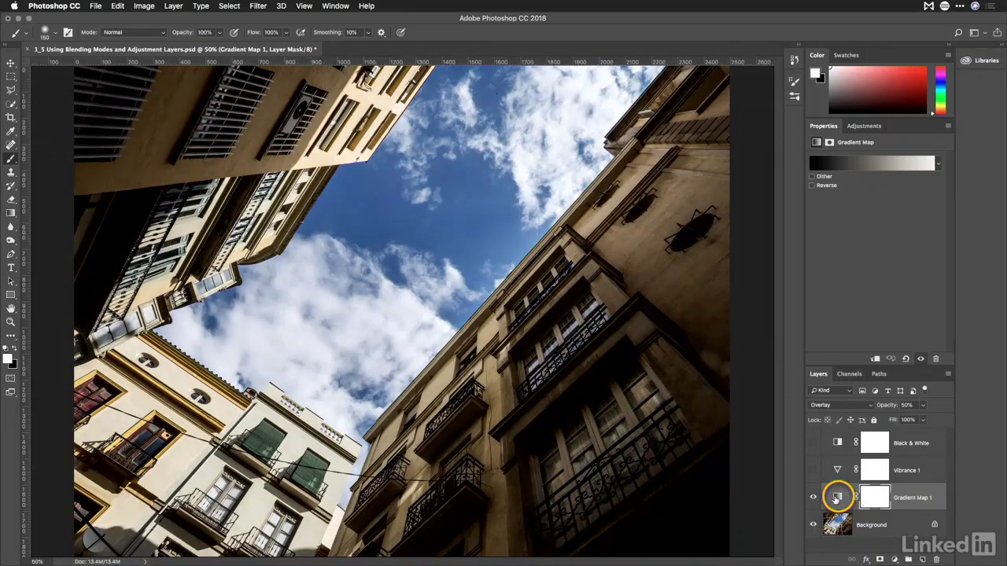
click(838, 496)
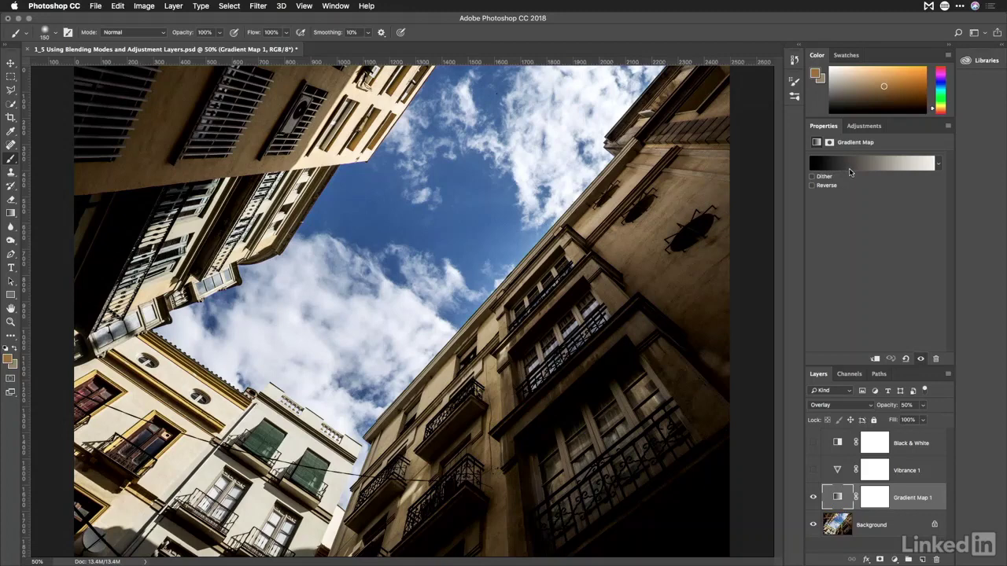
Switch Gradient Map 1 to the Normal blending mode and raise its opacity to 100%
click(845, 407)
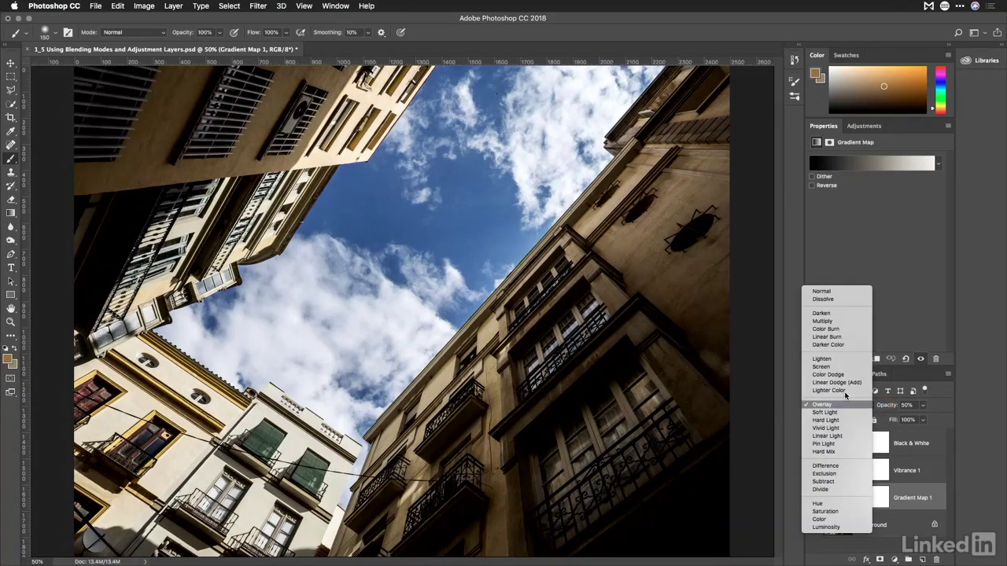
click(828, 294)
click(923, 405)
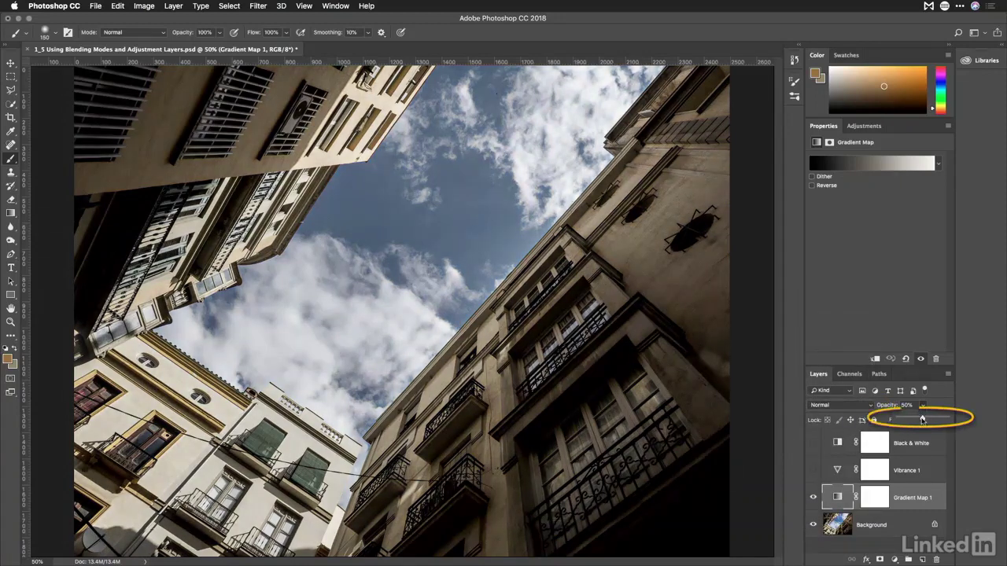
drag(922, 419, 957, 421)
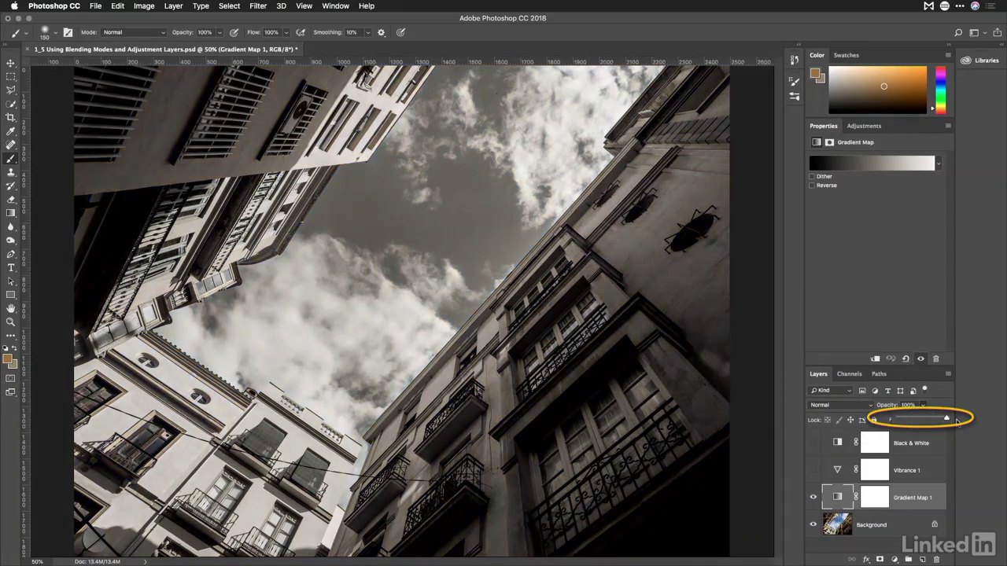
Set Gradient Map 1 to the Overlay blending mode and its opacity to 46%
click(861, 406)
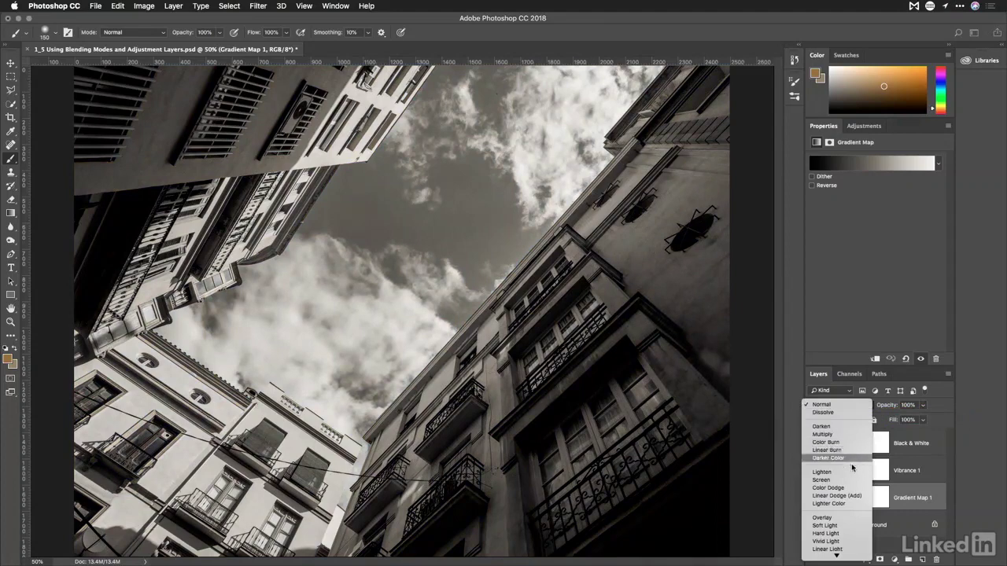
click(845, 516)
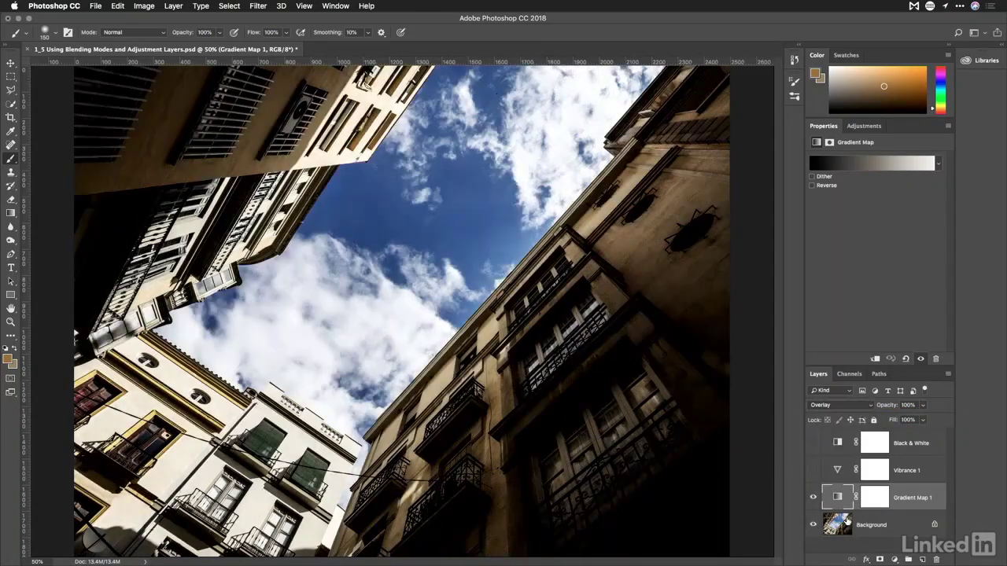
click(924, 405)
drag(922, 417, 897, 423)
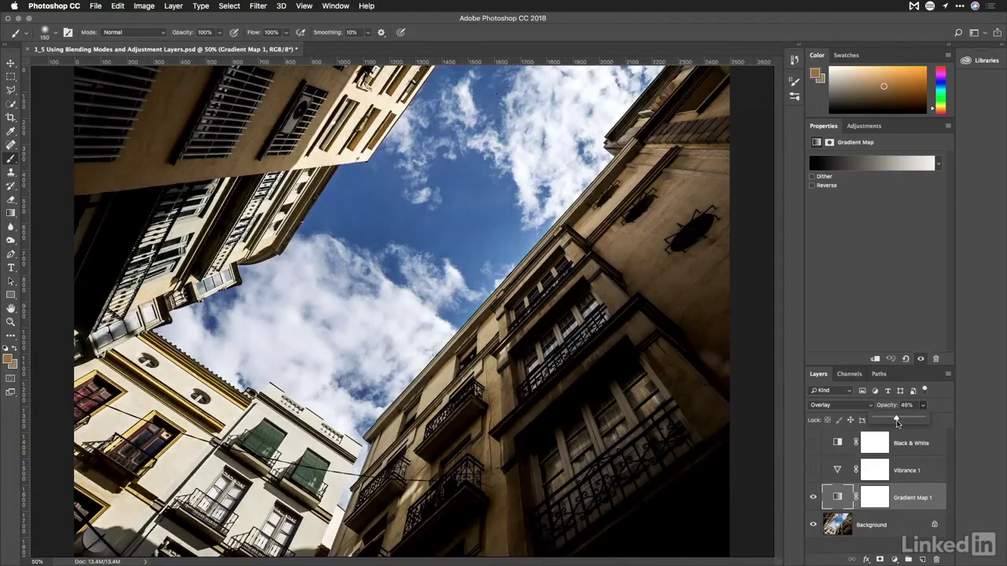
Show Vibrance 1, toggling it to compare, and preview the Black & White layer before hiding it again
click(814, 471)
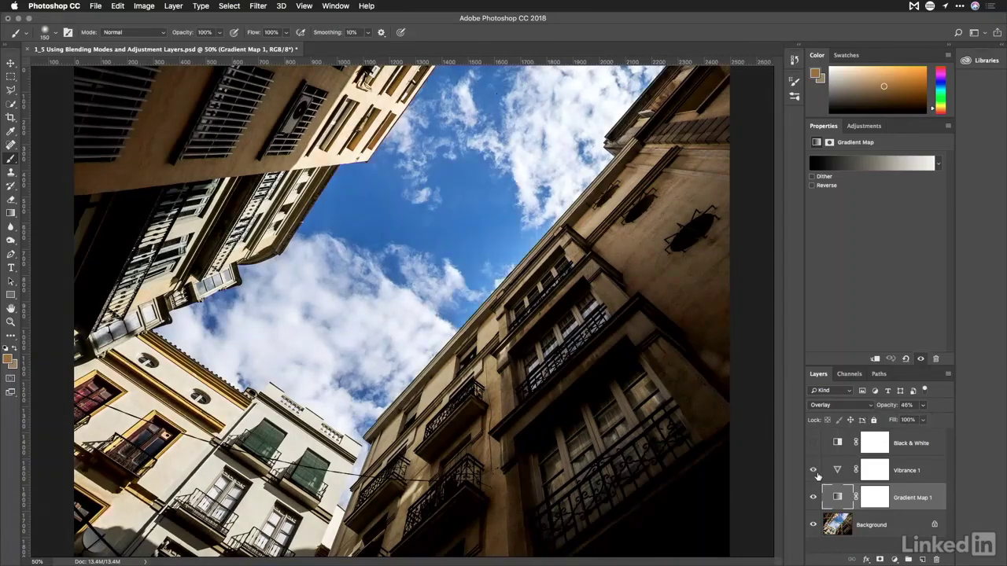
click(813, 471)
click(814, 471)
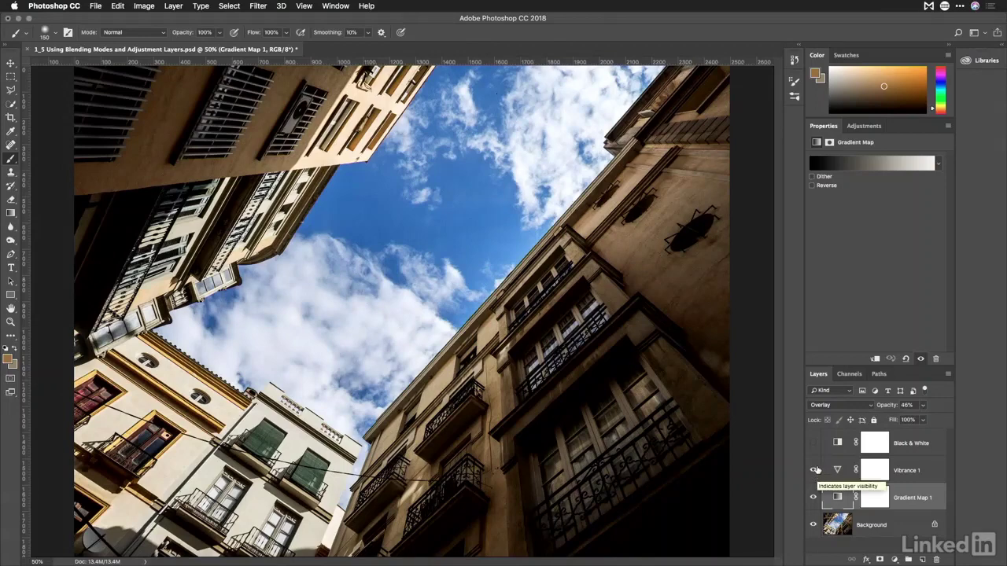
click(814, 443)
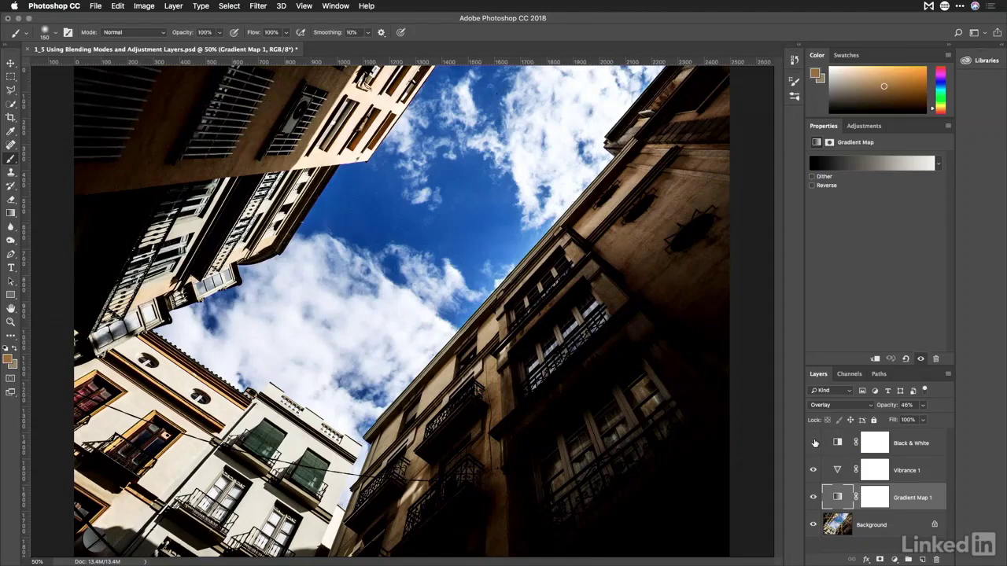
click(814, 443)
Convert the Background into a regular layer and group it with the Gradient Map 1 and Vibrance 1 layers
click(893, 533)
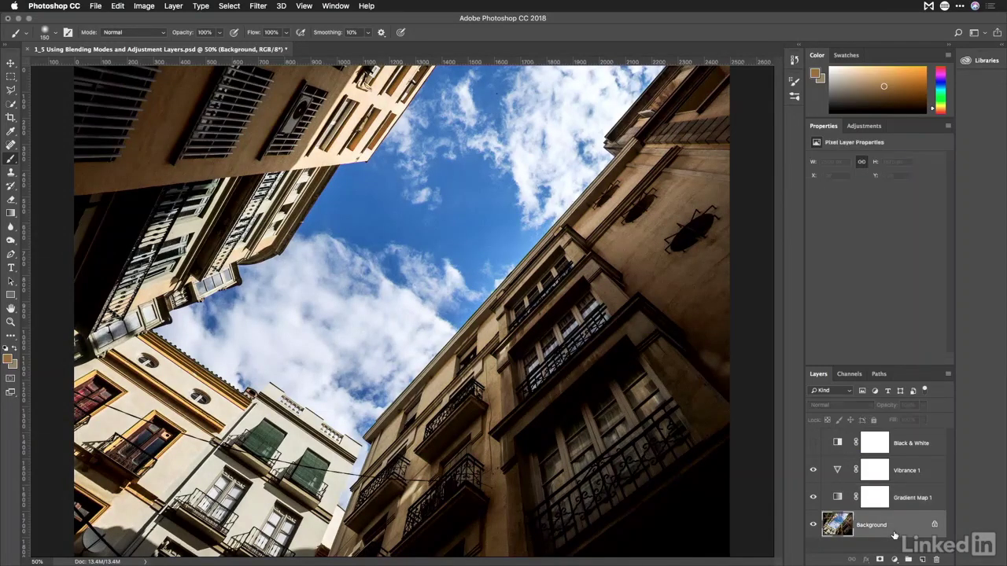
click(906, 471)
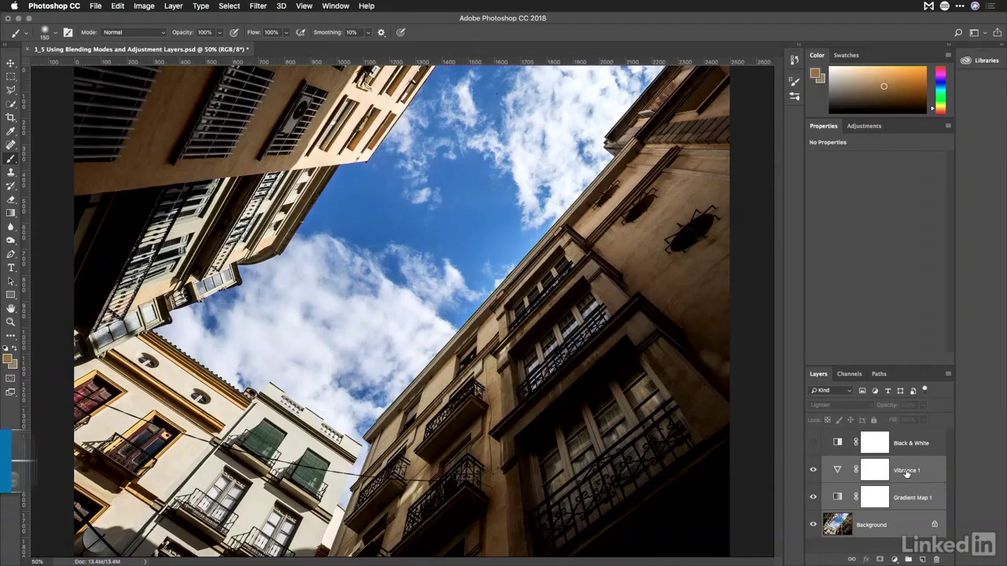
double_click(871, 526)
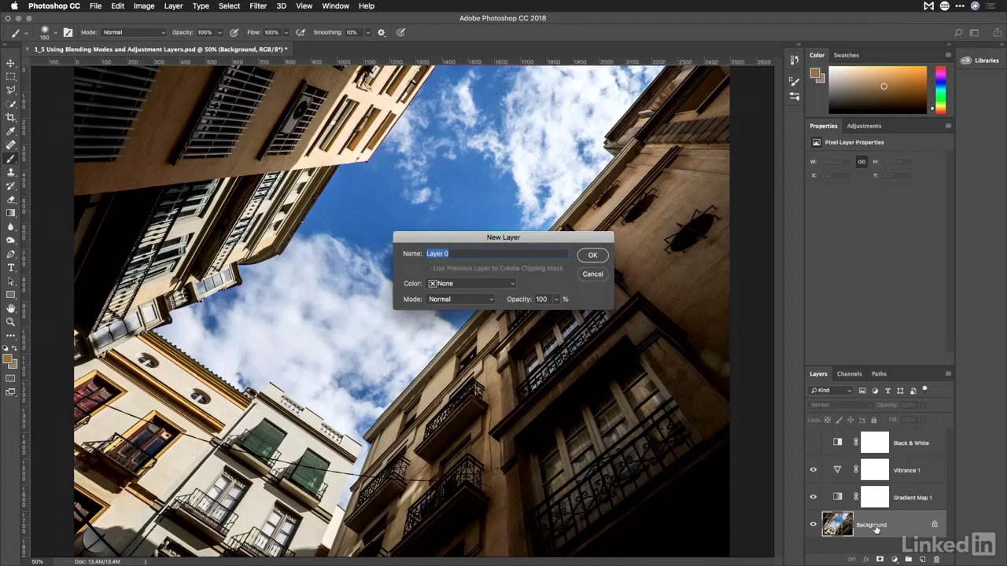
key(Return)
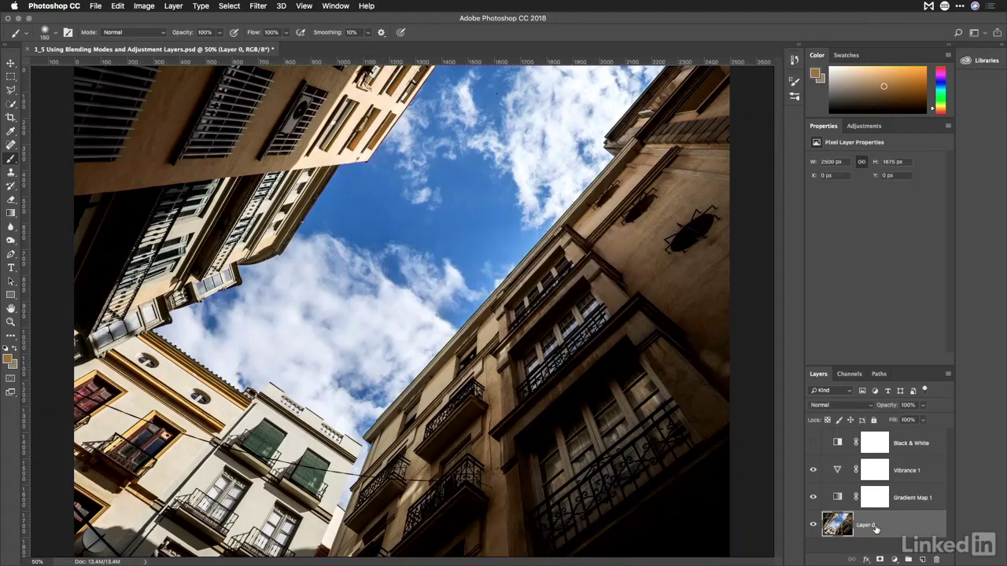
click(902, 474)
key(super+g)
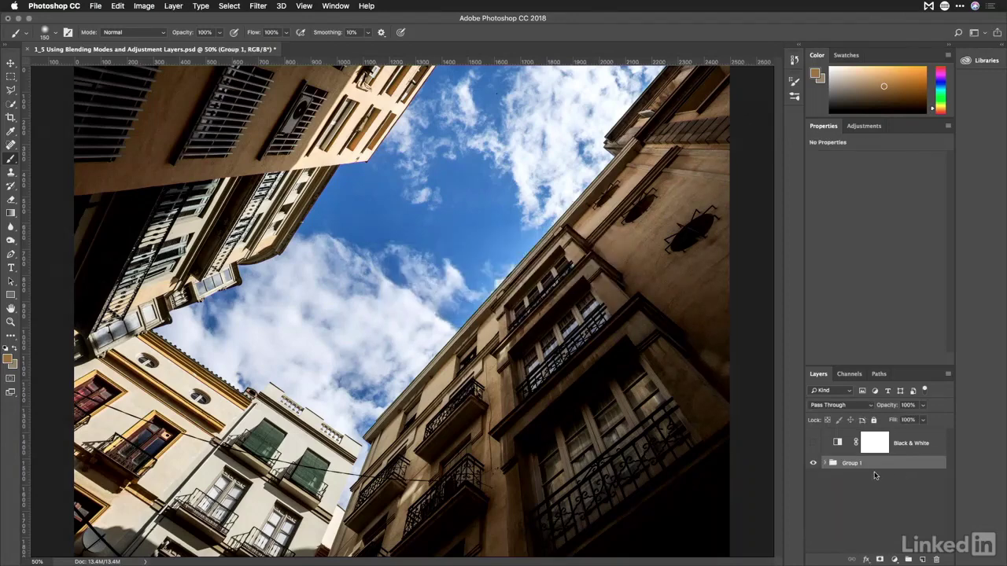
Check the contents of Group 1 and toggle the group's visibility off and on
click(826, 464)
click(826, 464)
click(814, 464)
click(812, 465)
Show the Black & White layer and adjust tones directly on the image: Yellows 61 on the wall, Blues -18 in the sky, plus the green shutters
click(815, 444)
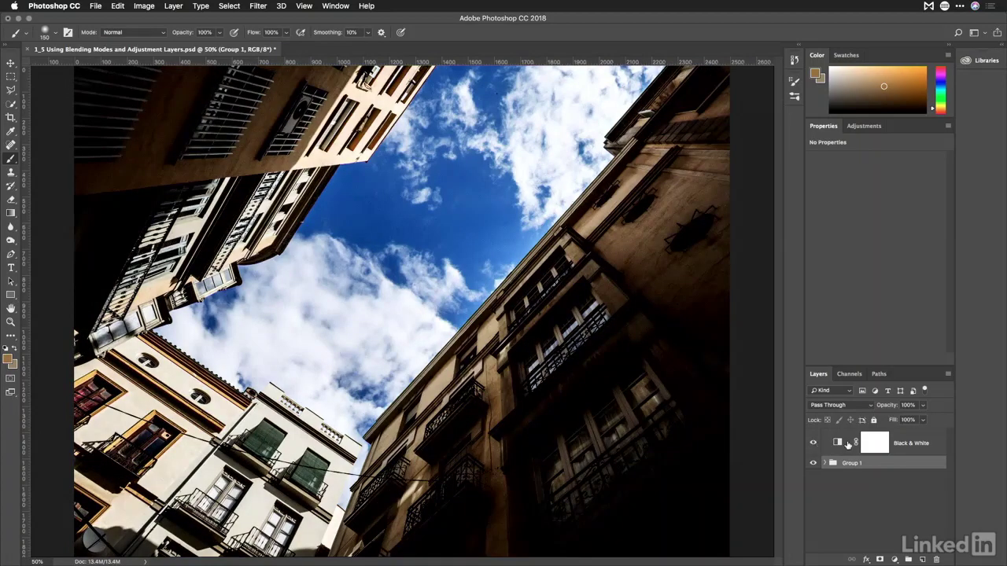
click(837, 442)
click(816, 174)
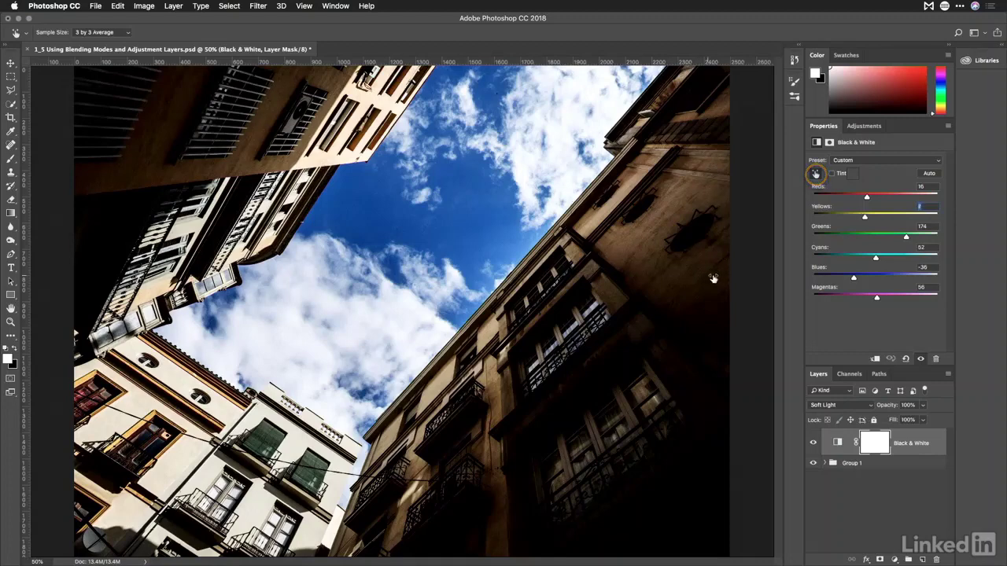
drag(712, 276, 740, 269)
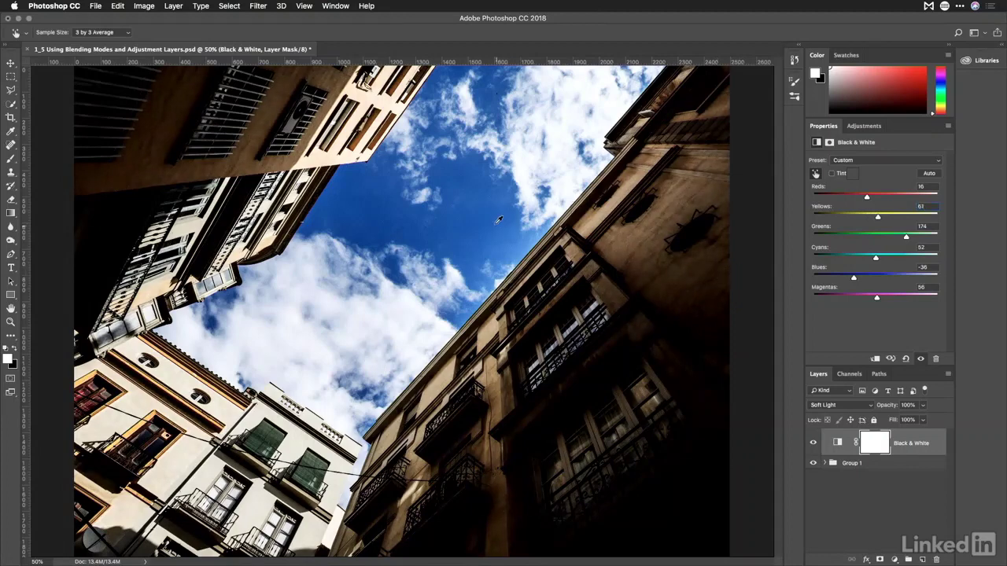
mouse_move(497, 224)
mouse_down()
mouse_move(451, 233)
mouse_move(479, 218)
mouse_move(552, 212)
mouse_move(488, 228)
mouse_move(552, 223)
mouse_move(483, 225)
mouse_move(497, 226)
mouse_up()
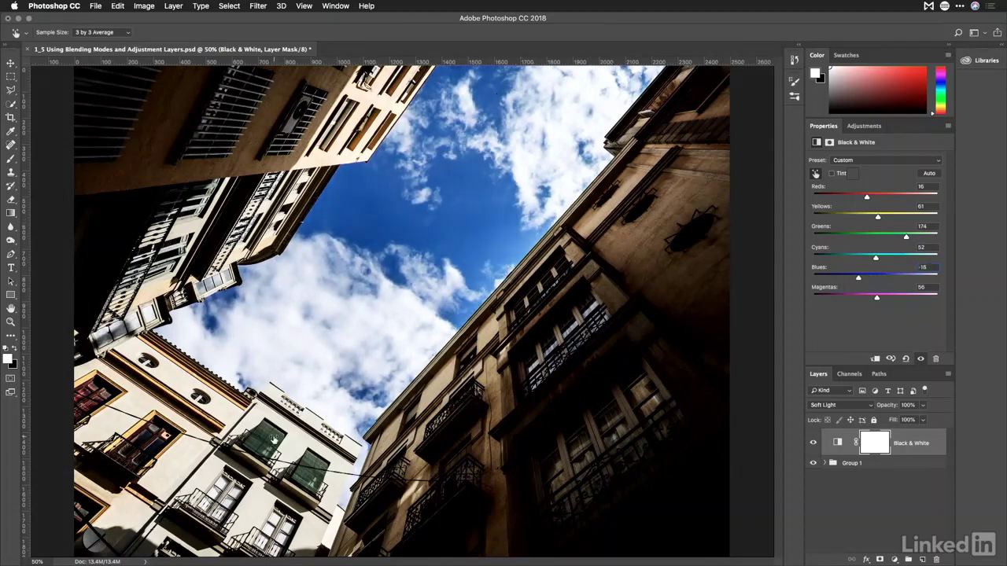
drag(275, 439, 302, 445)
Select the Black & White layer together with Group 1 and convert them into one smart object
click(892, 467)
key(b)
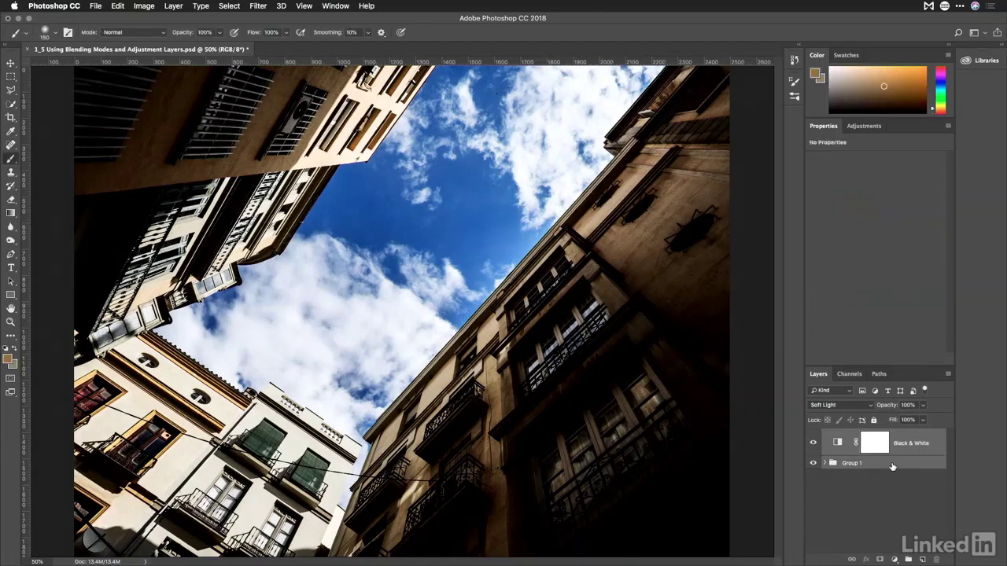
right_click(892, 467)
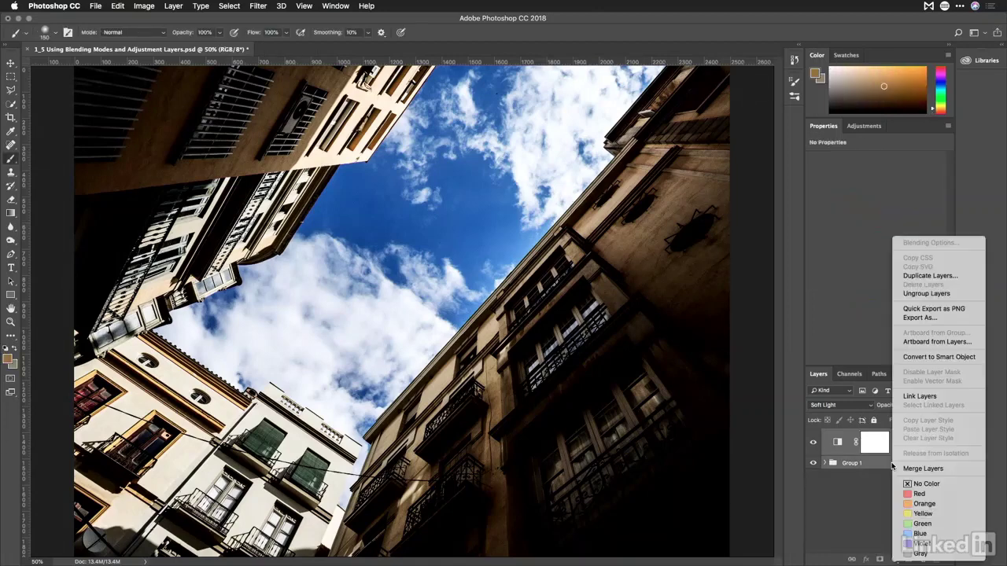
click(930, 359)
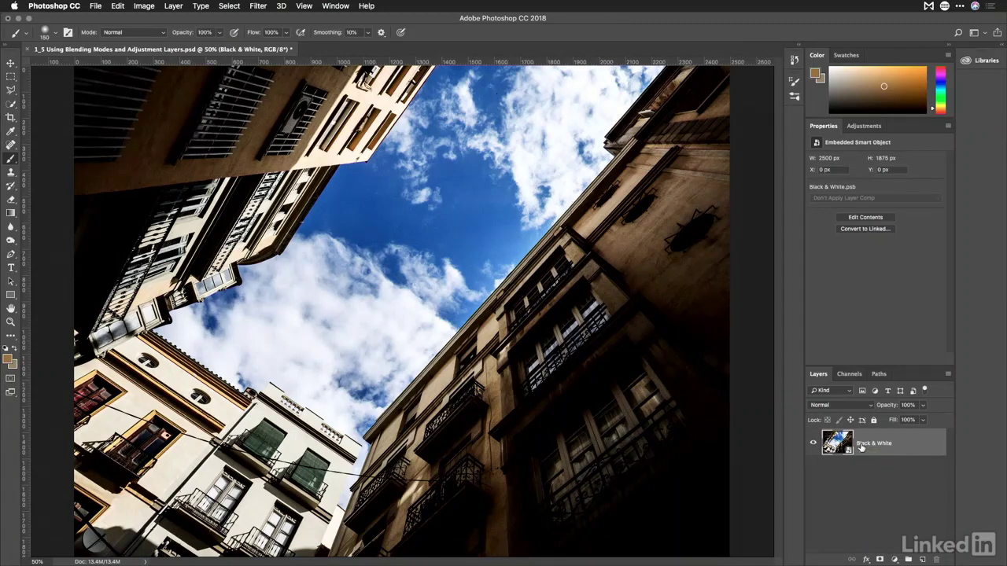
Apply a strong Gaussian Blur to the smart object as a smart filter
click(258, 6)
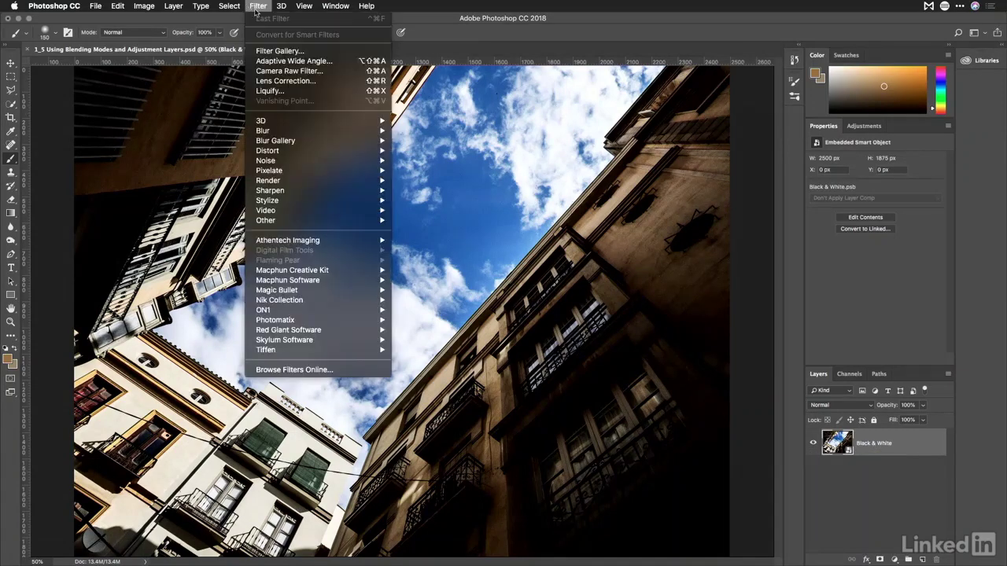
mouse_move(309, 211)
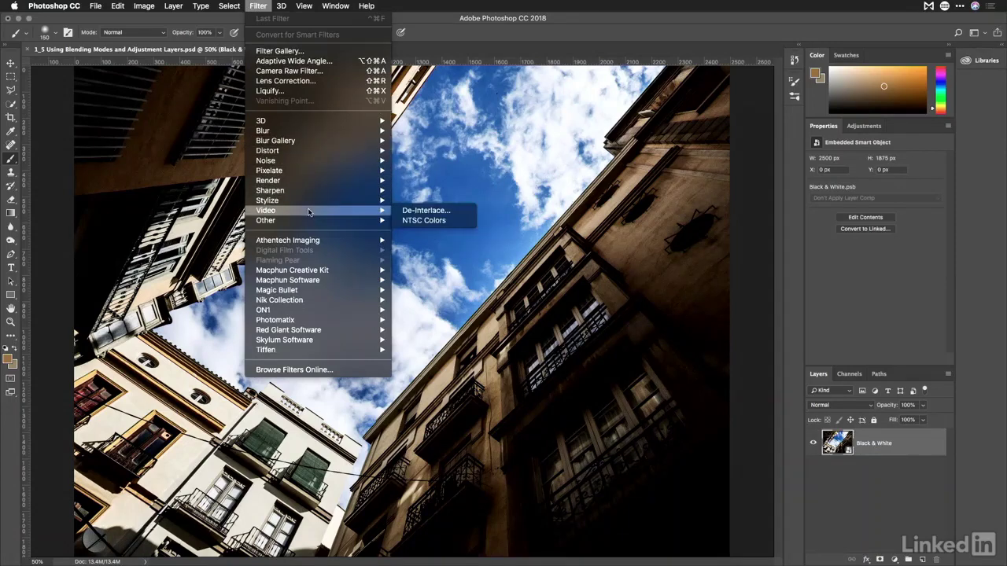
mouse_move(309, 131)
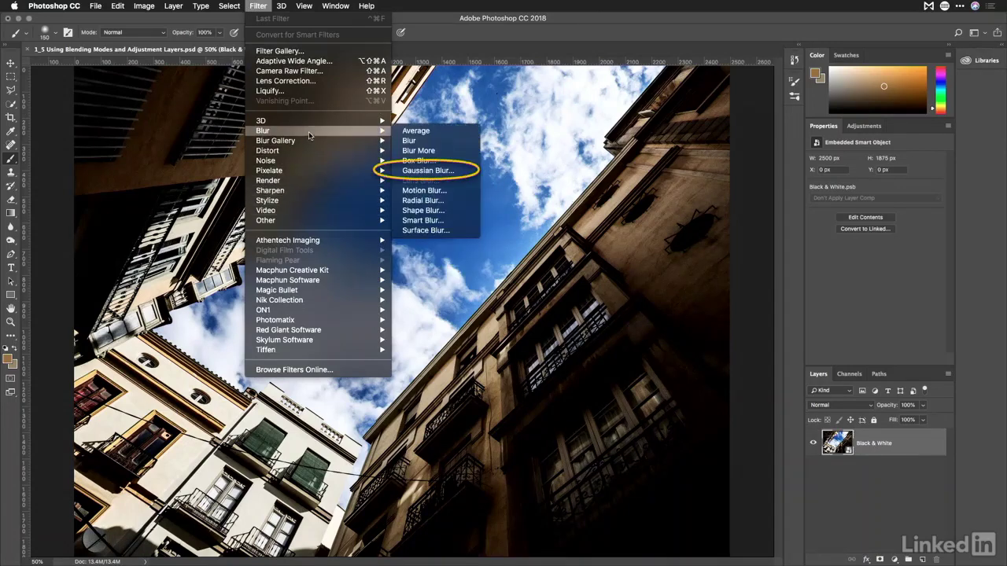
click(422, 169)
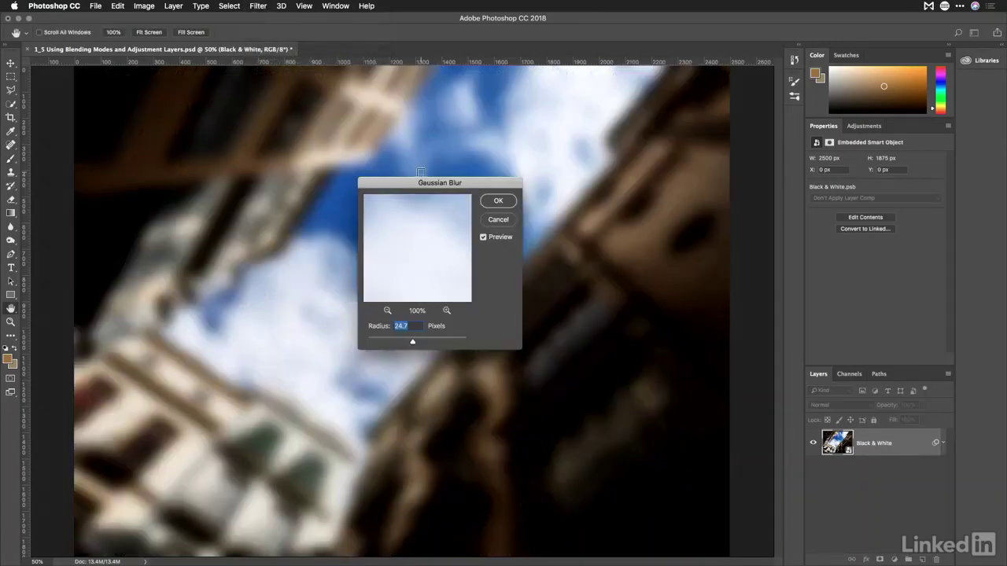
drag(417, 343, 430, 343)
click(495, 201)
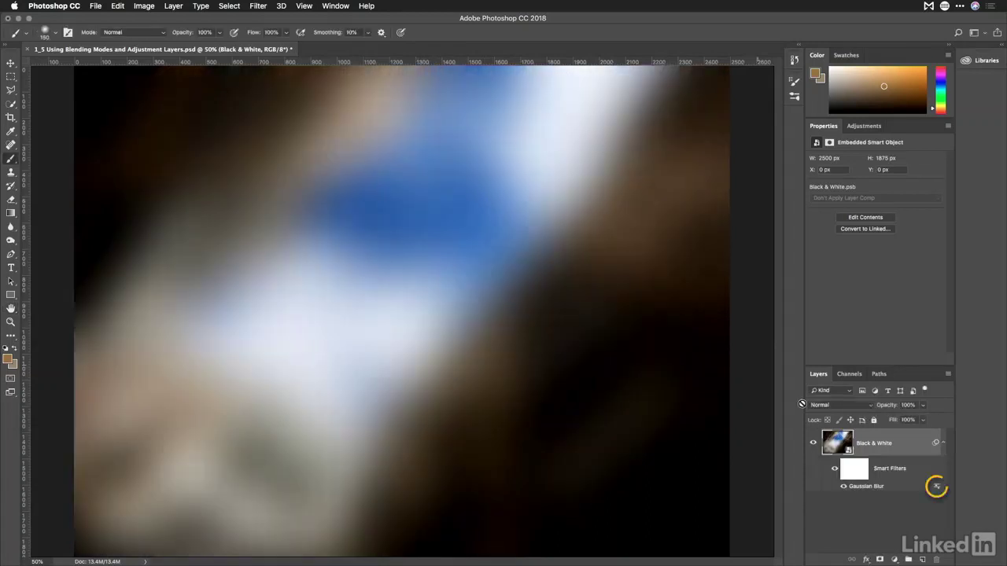
Set the Gaussian Blur smart filter's blending mode to Soft Light at 100% opacity
double_click(936, 487)
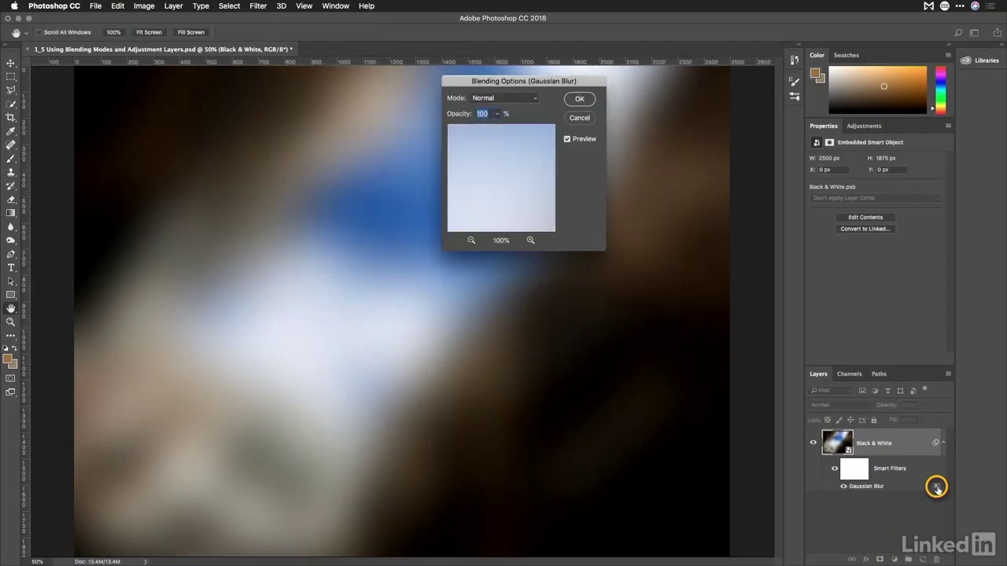
click(502, 97)
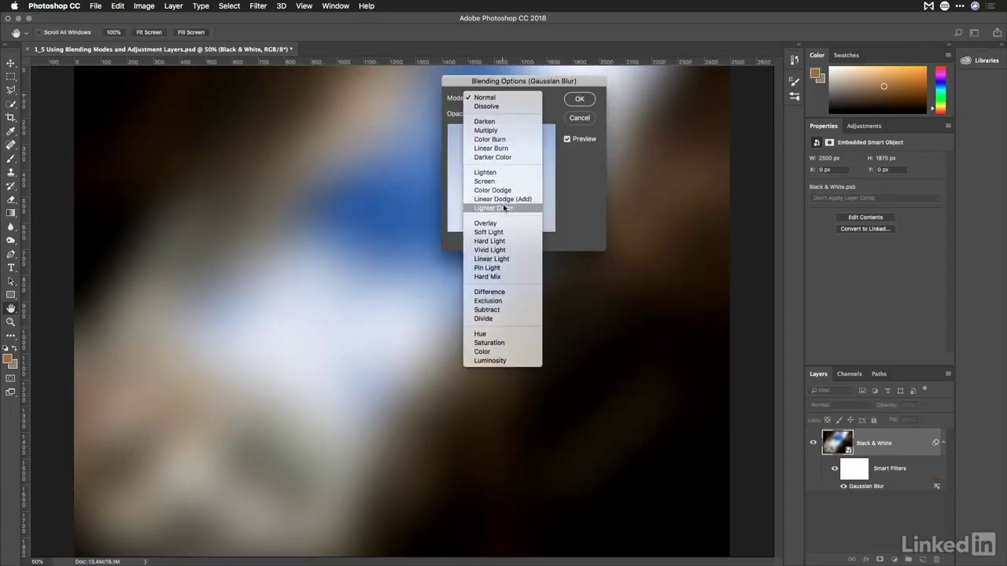
click(503, 233)
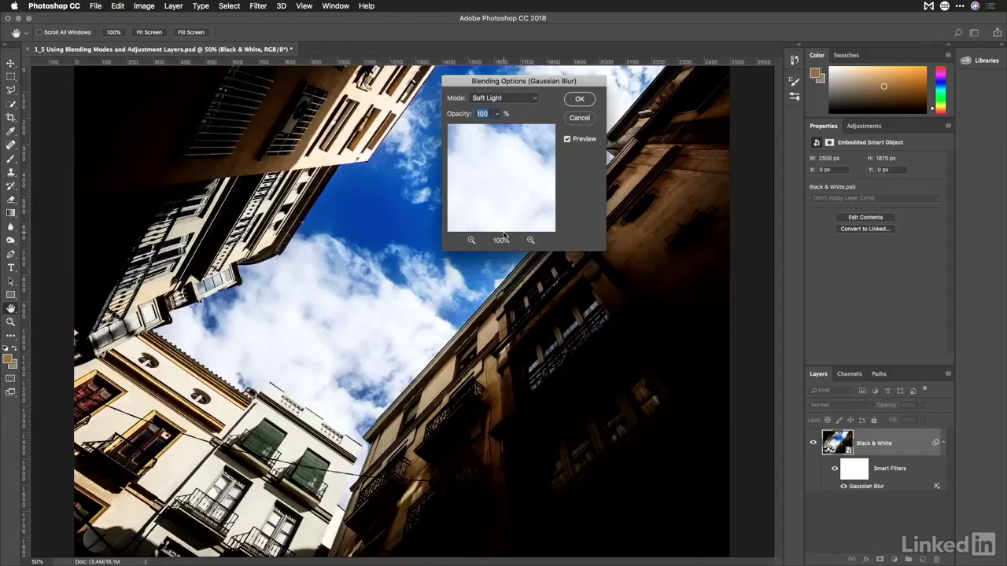
click(579, 99)
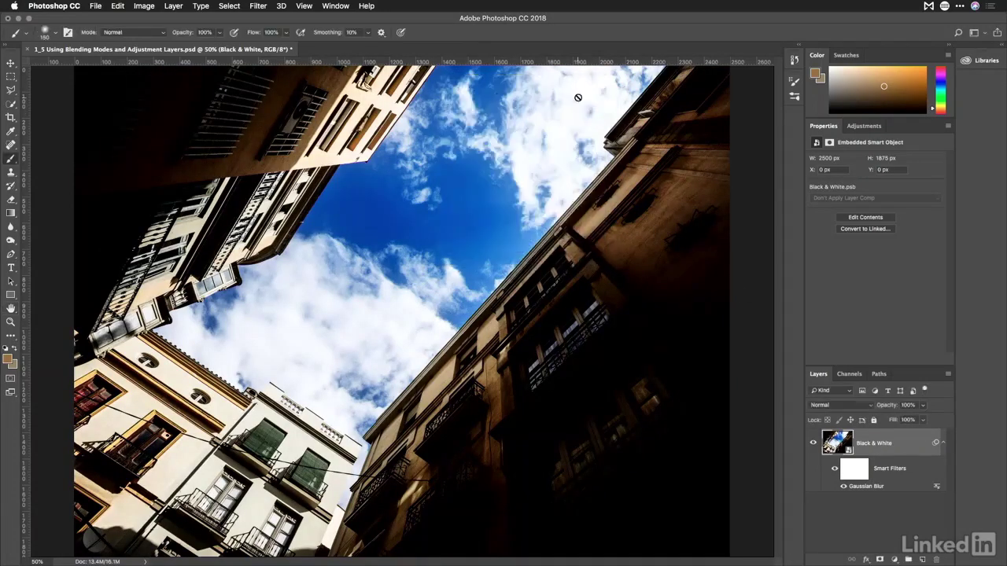
Toggle the smart object's Smart Filters off and on to compare the image with and without the blur
click(835, 469)
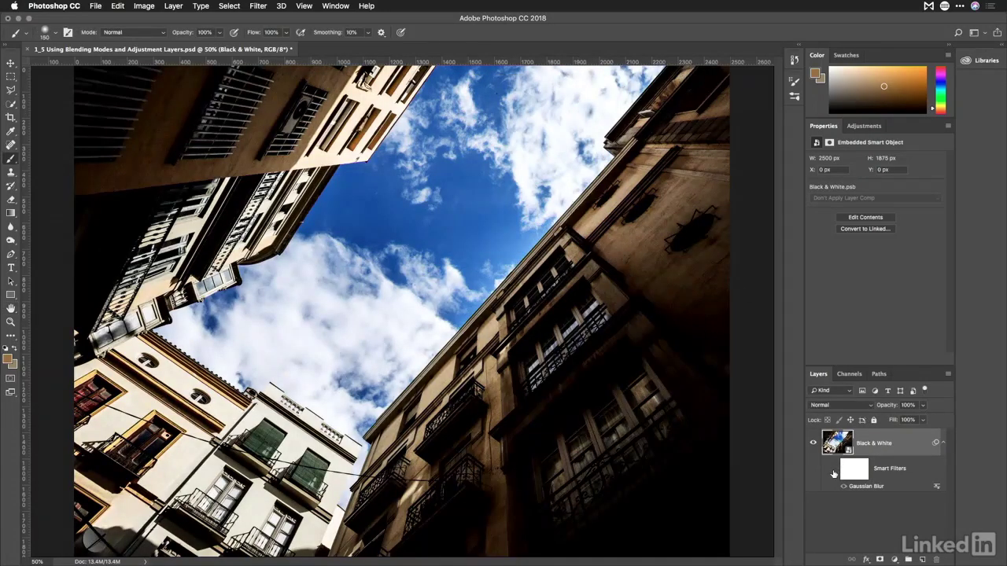
click(835, 468)
click(834, 470)
click(834, 469)
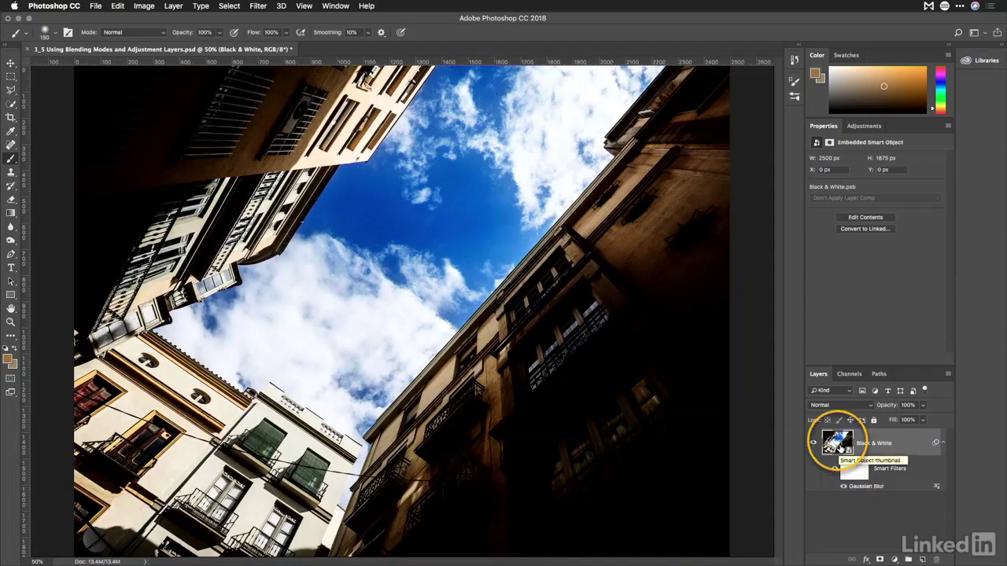
Open the contents of the Black & White smart object, expand Group 1 and select the Black & White adjustment
double_click(837, 444)
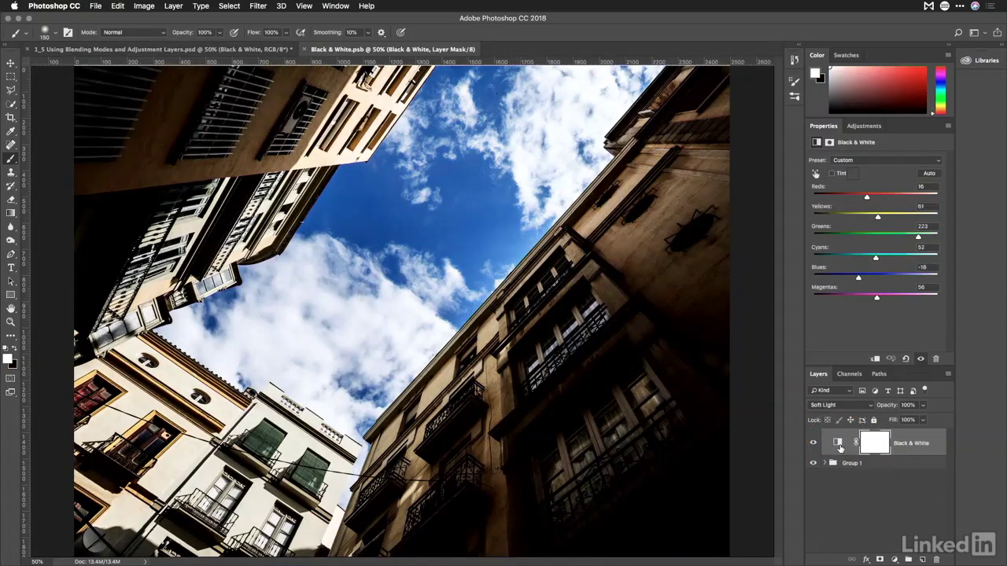
click(824, 464)
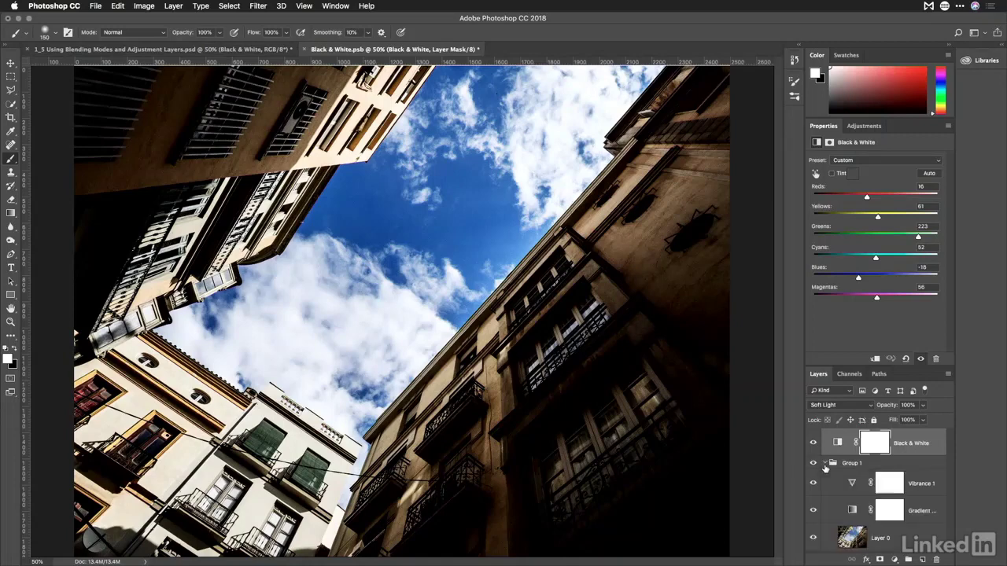
click(836, 442)
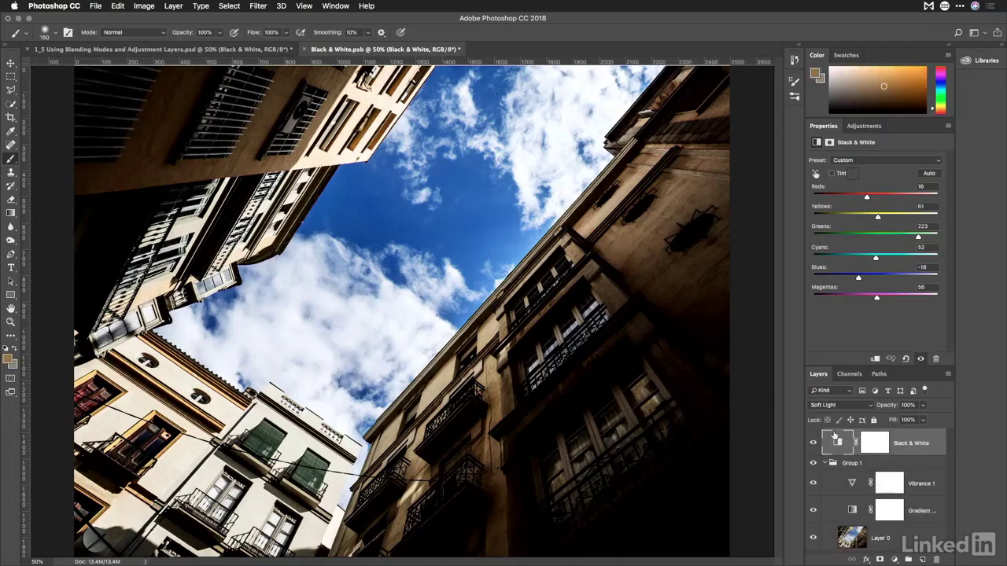
Try the Overlay, Hard Light and Multiply blending modes on the Black & White adjustment layer
click(840, 405)
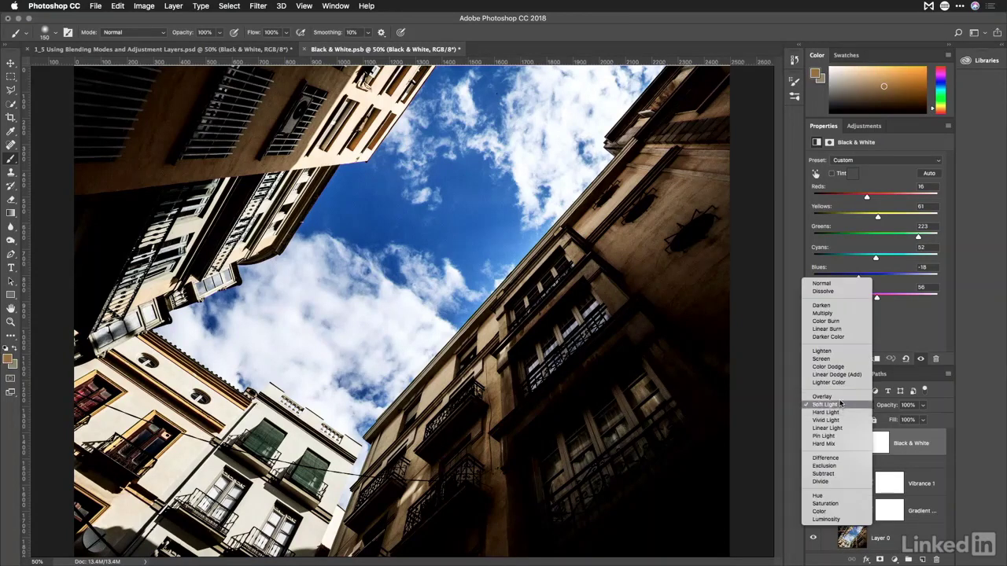
click(839, 396)
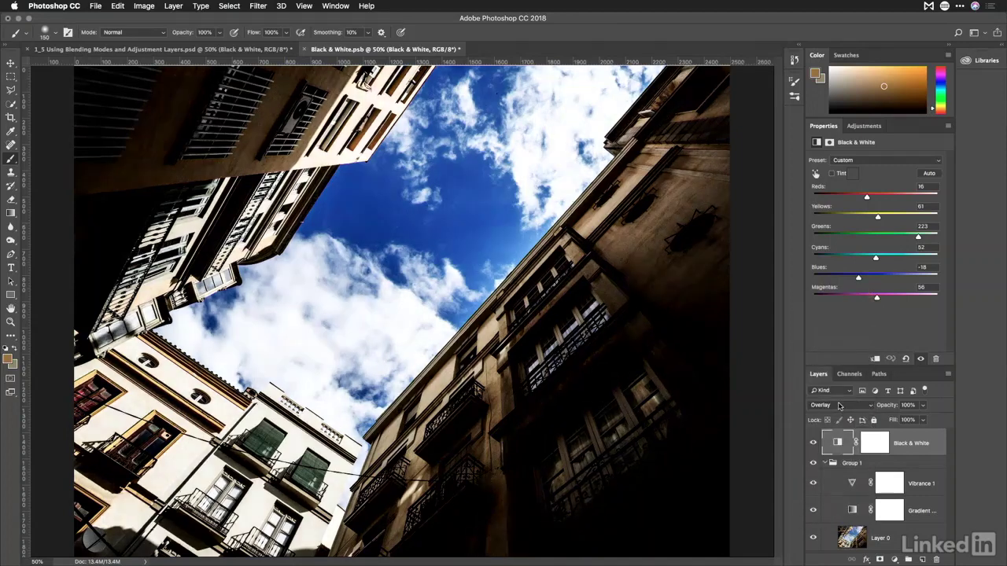
click(840, 403)
click(839, 421)
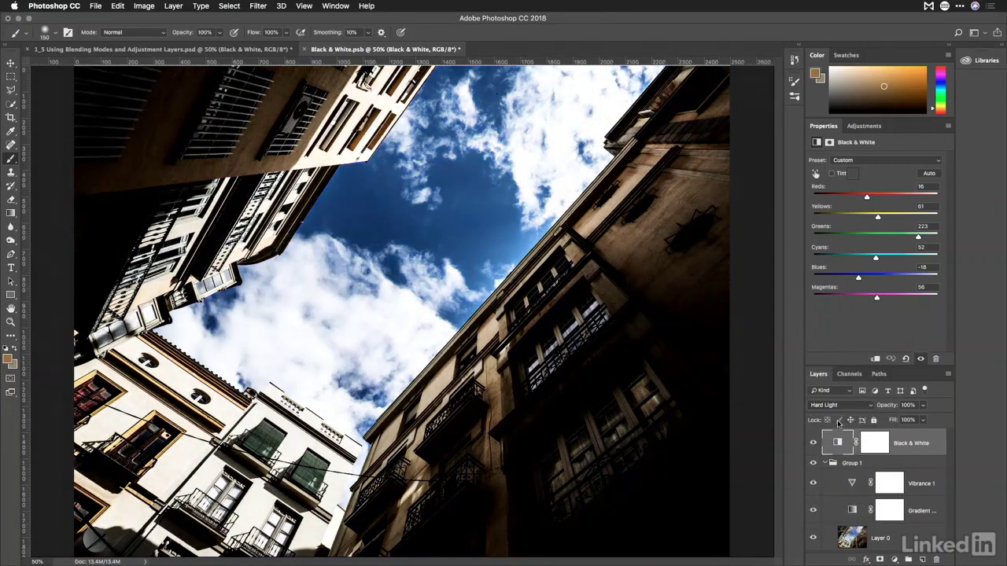
click(839, 406)
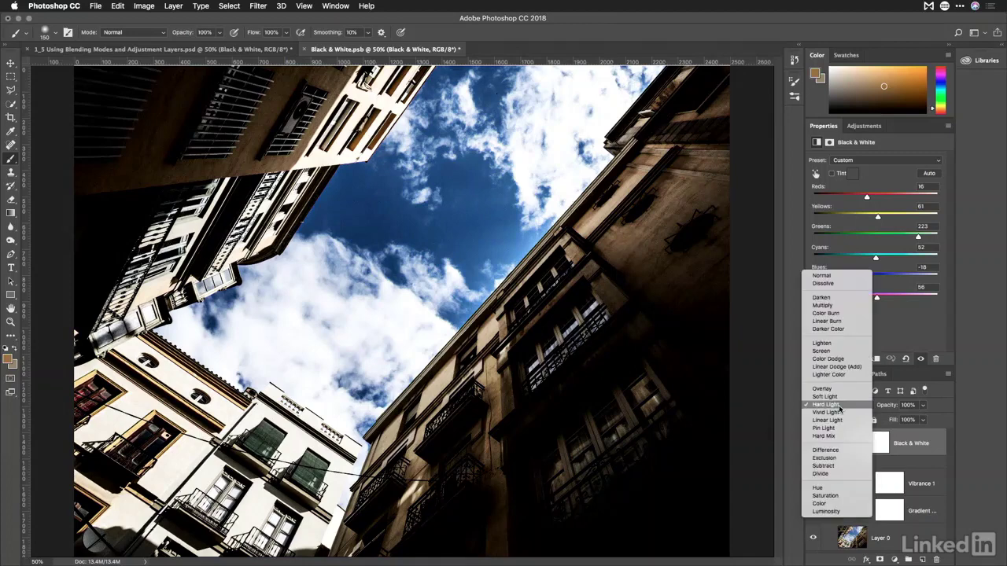
click(847, 306)
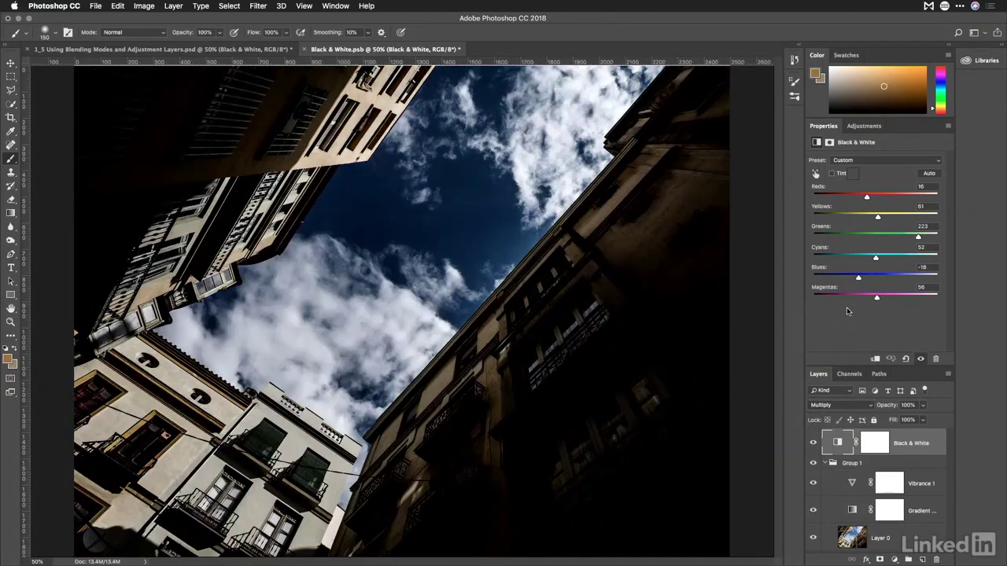
Set the Black & White adjustment layer's blending mode to Screen, and close Black & White.psb with its changes saved
click(845, 406)
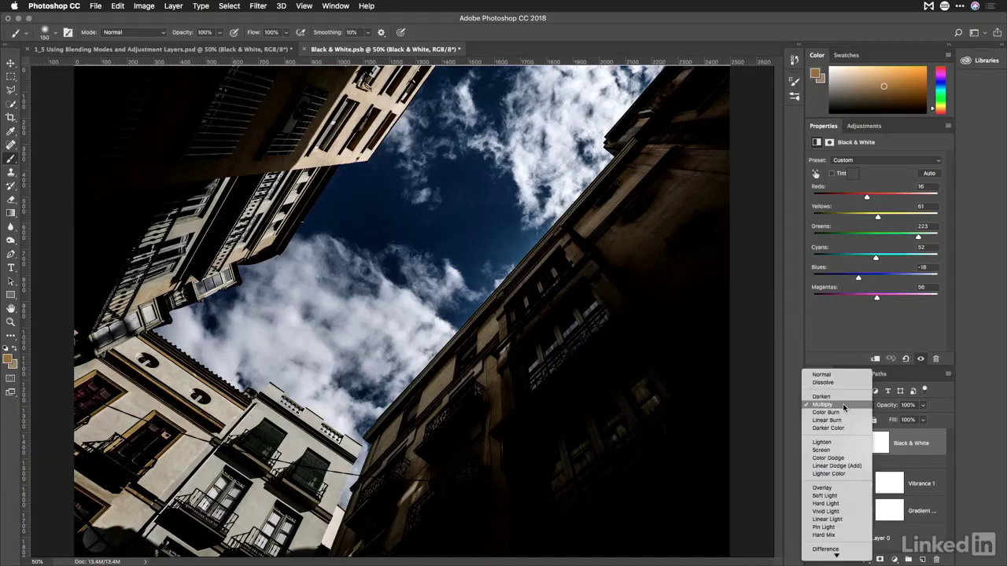
click(842, 451)
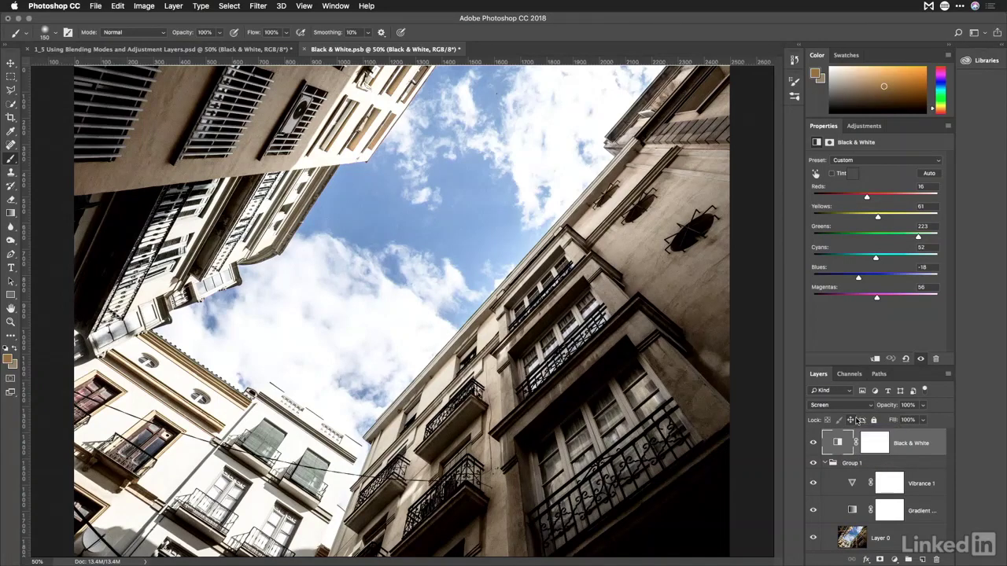
key(super+w)
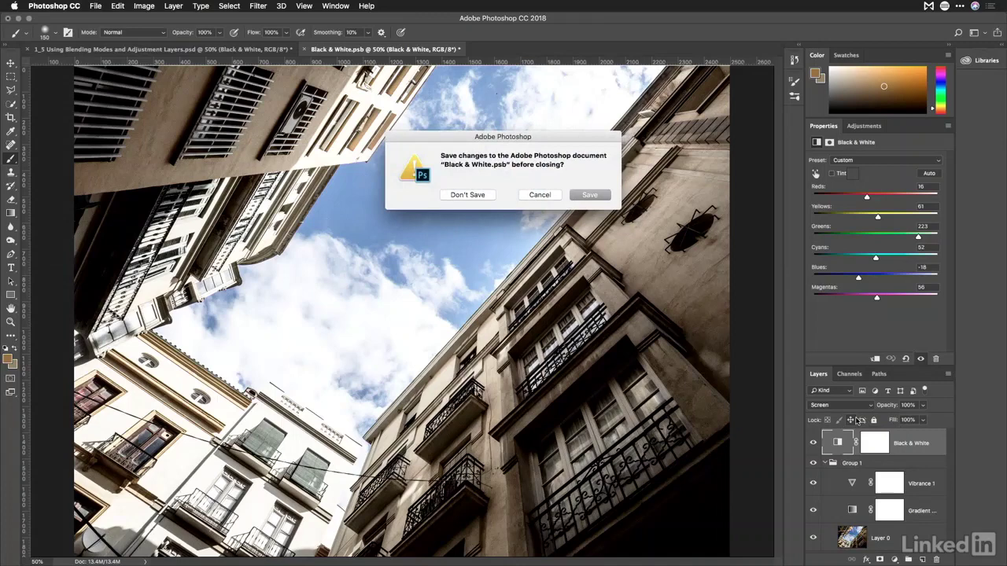
key(Return)
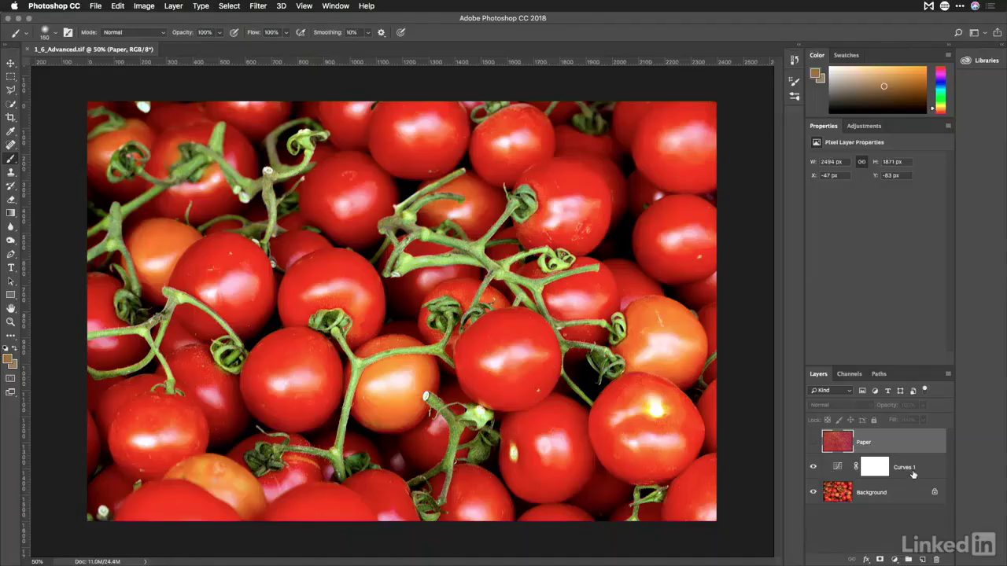
Select the Curves 1 layer in 1_6_Advanced.tif and turn it off and on to compare its effect
click(910, 471)
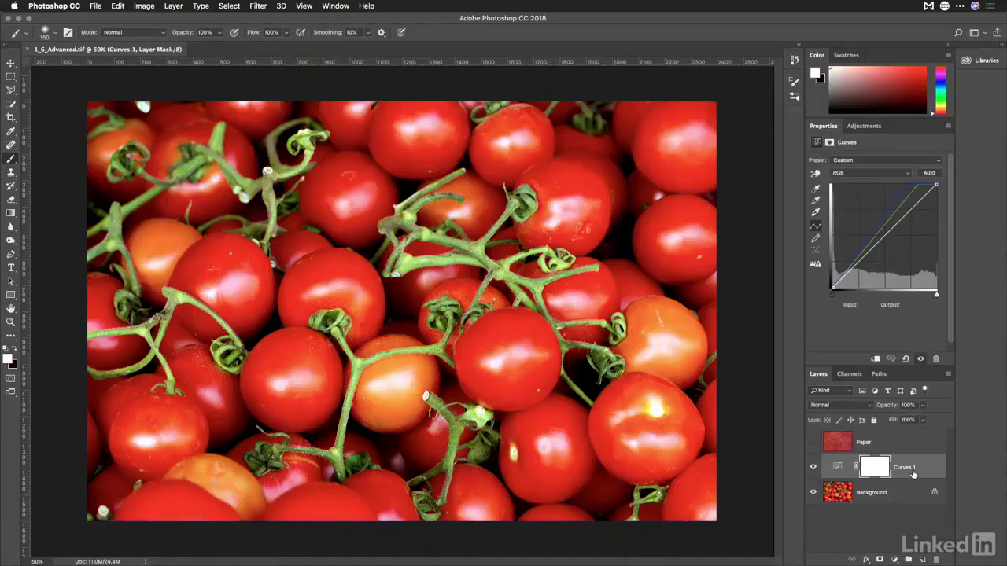
click(813, 468)
click(813, 468)
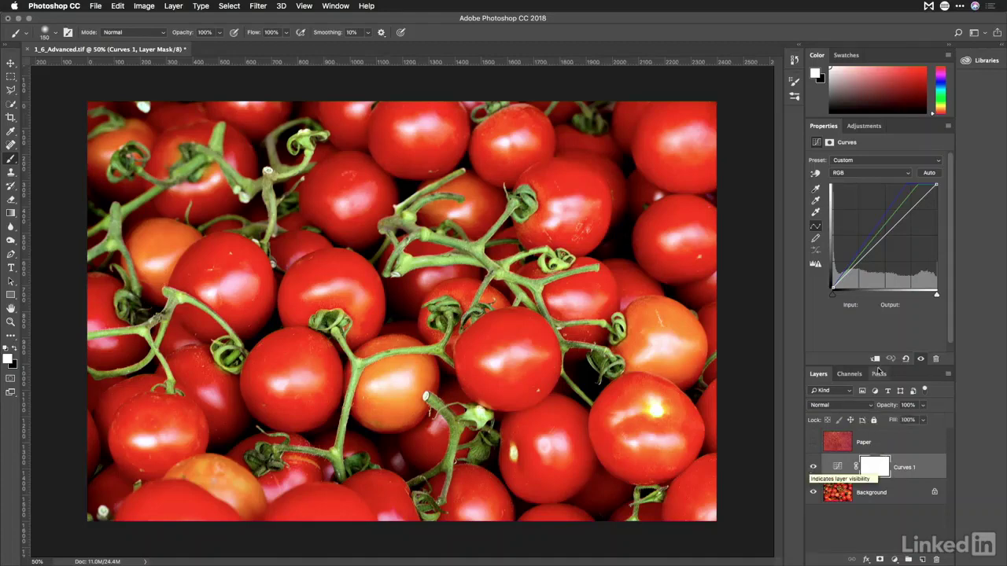
Apply the Enhance Per Channel Contrast algorithm to the Curves 1 adjustment through the Auto Color Correction Options
alt+click(928, 174)
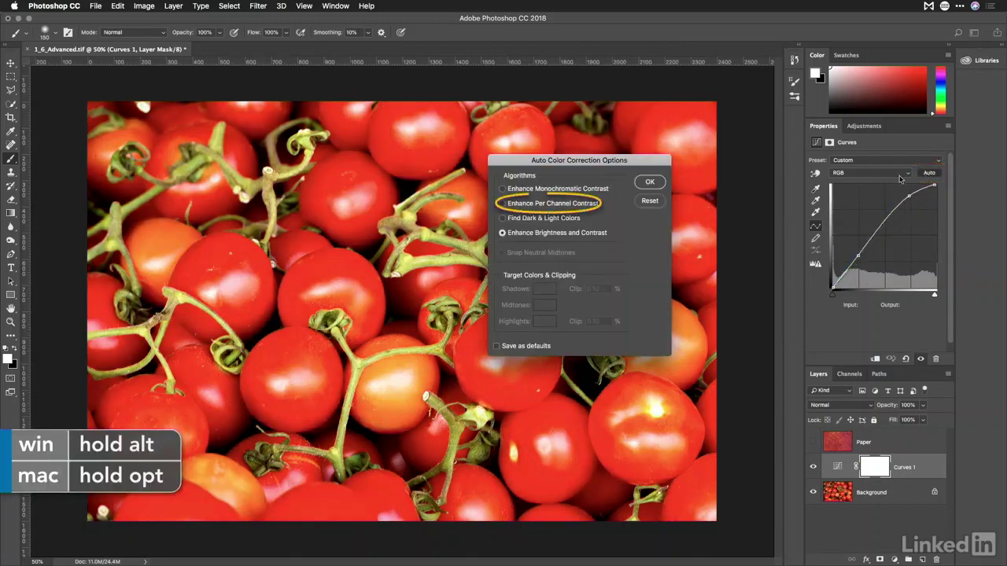
click(556, 205)
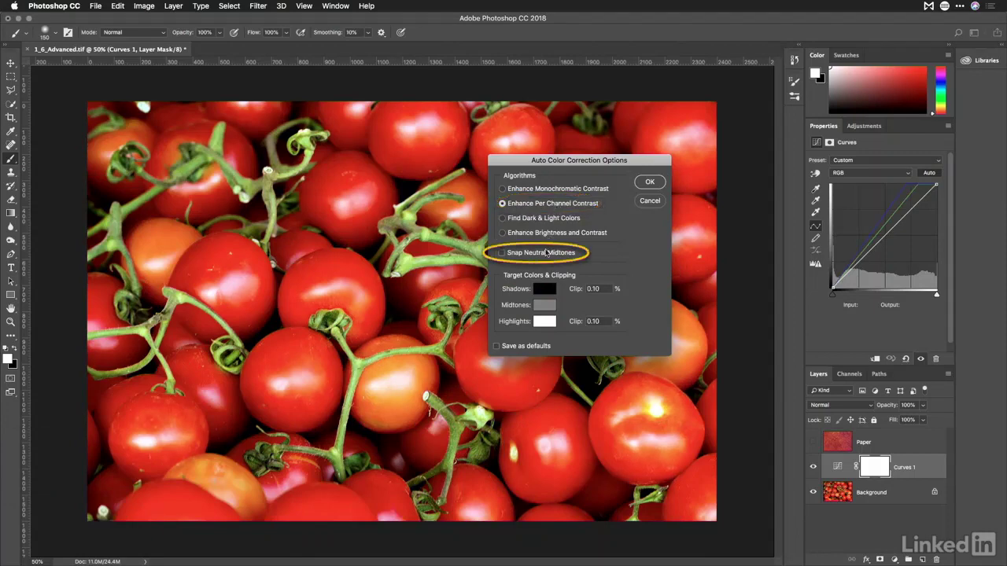
click(653, 182)
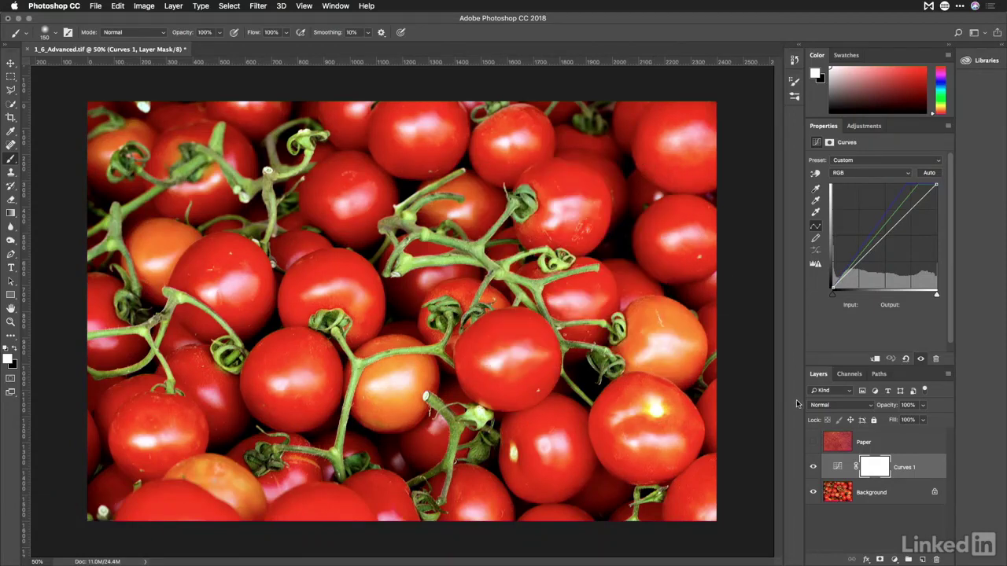
Toggle the Curves 1 layer's visibility repeatedly to compare the tomatoes before and after the colour correction
click(813, 468)
click(812, 469)
click(812, 470)
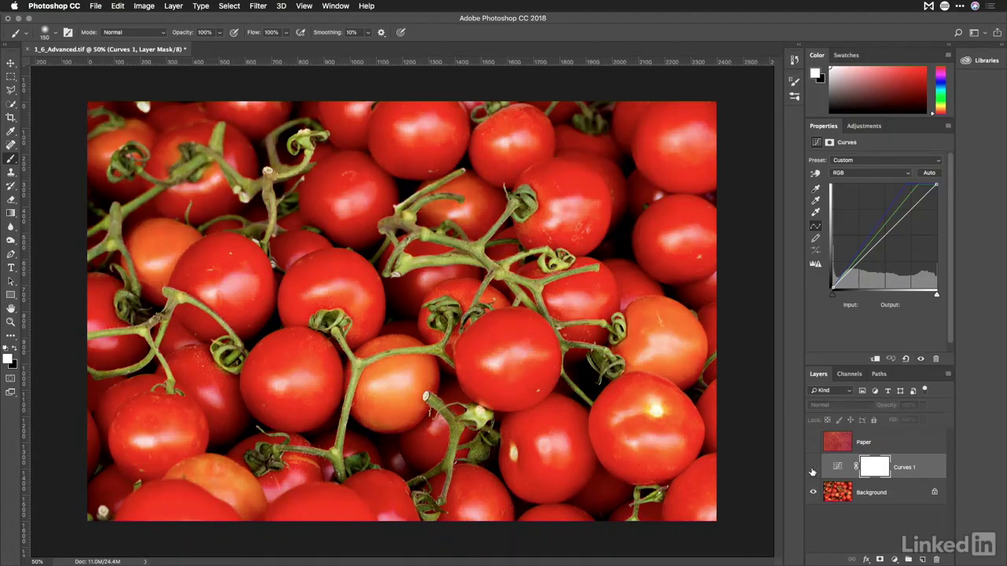
click(813, 469)
click(812, 469)
click(812, 470)
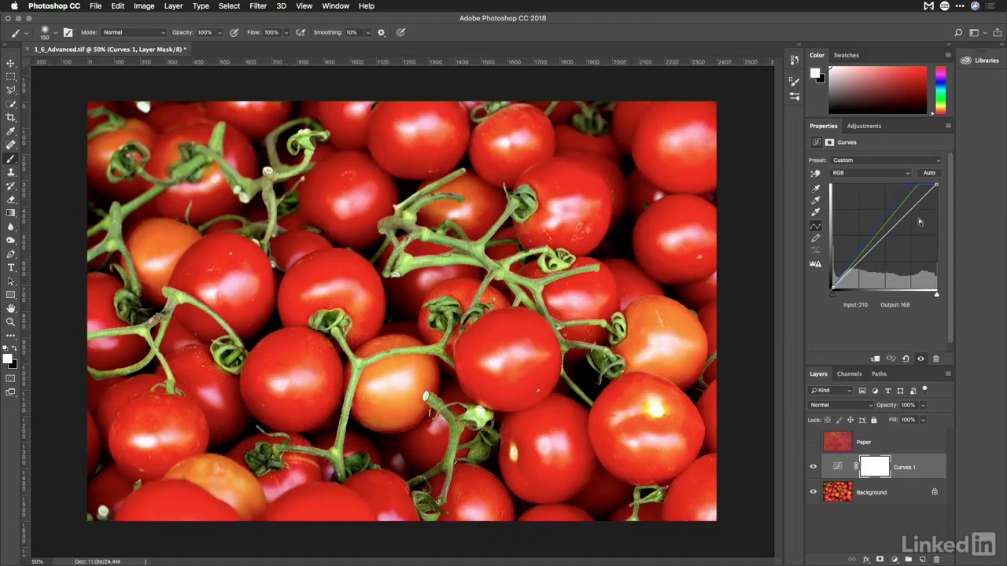
Show the hidden Paper texture layer and make it the active layer
click(813, 443)
click(873, 442)
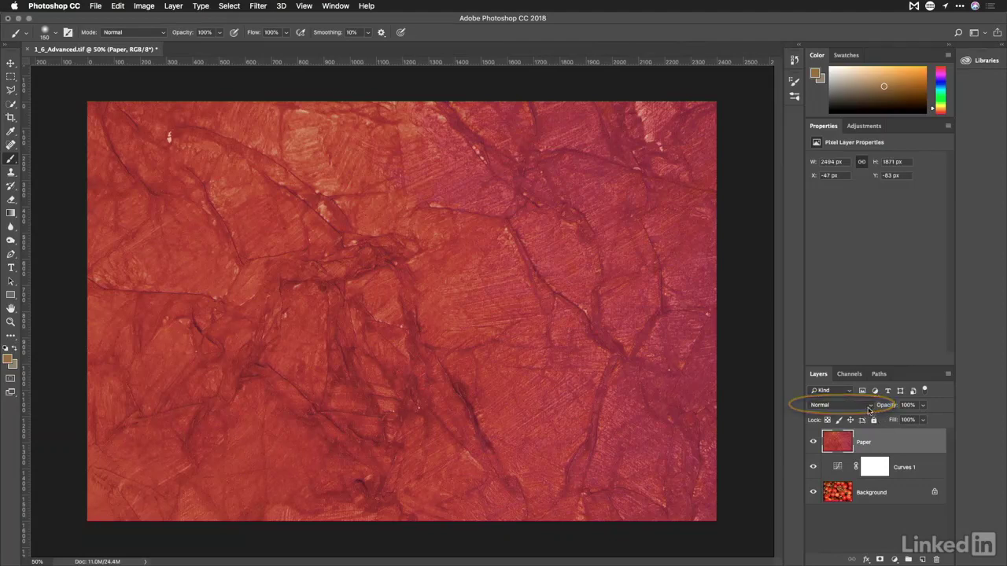
Try the Lighten and Soft Light blending modes on the Paper layer, and return it to Normal
click(869, 406)
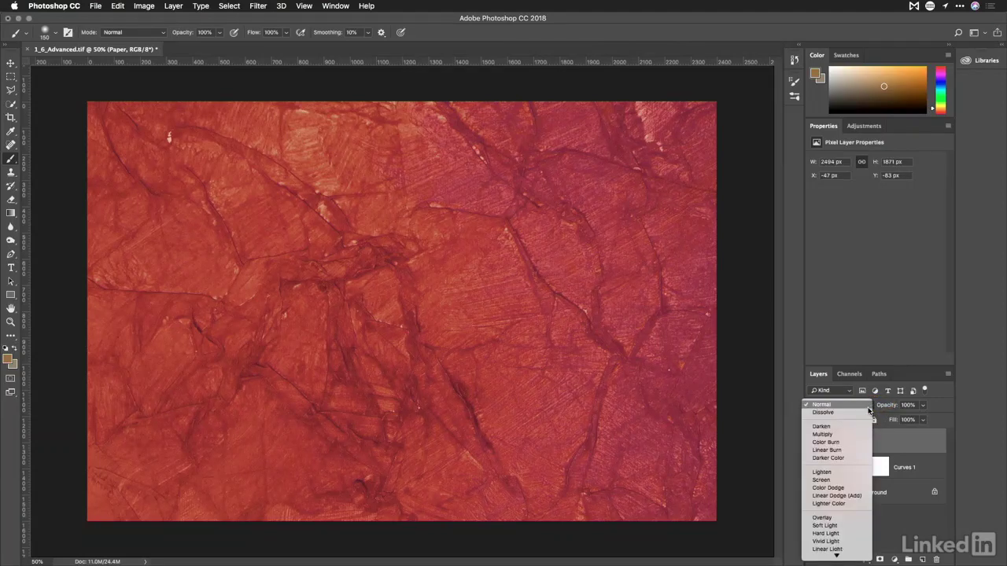
click(855, 473)
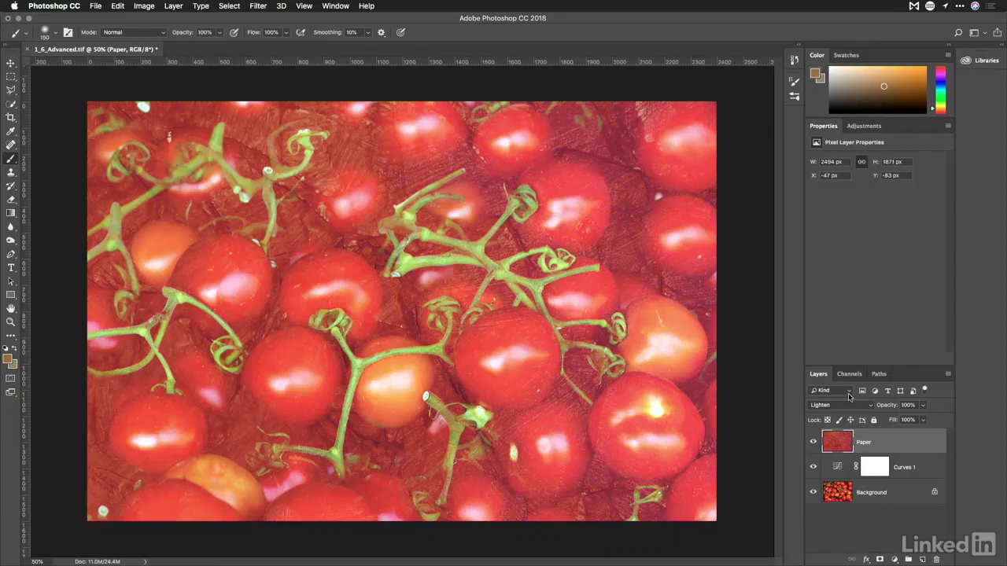
click(848, 406)
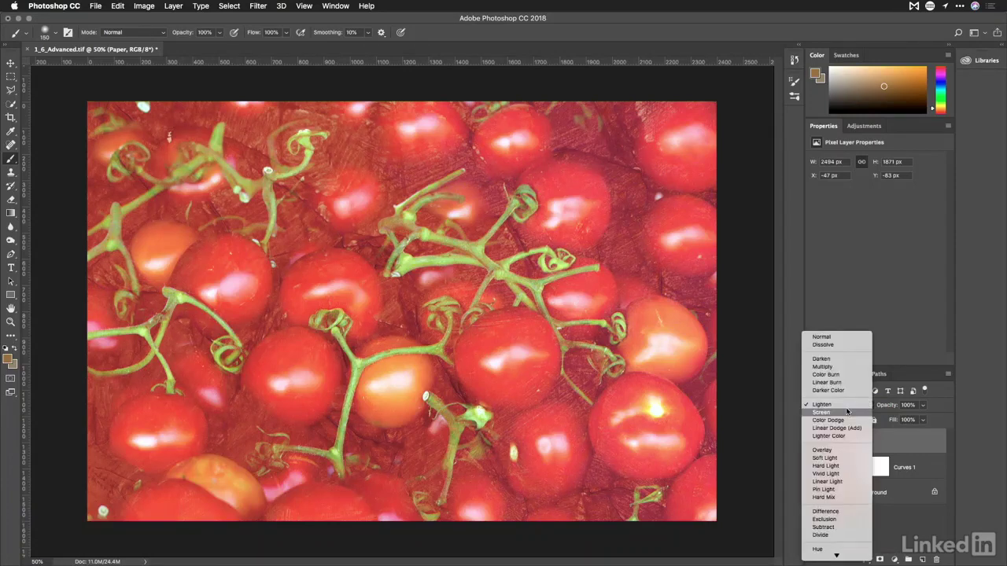
click(843, 458)
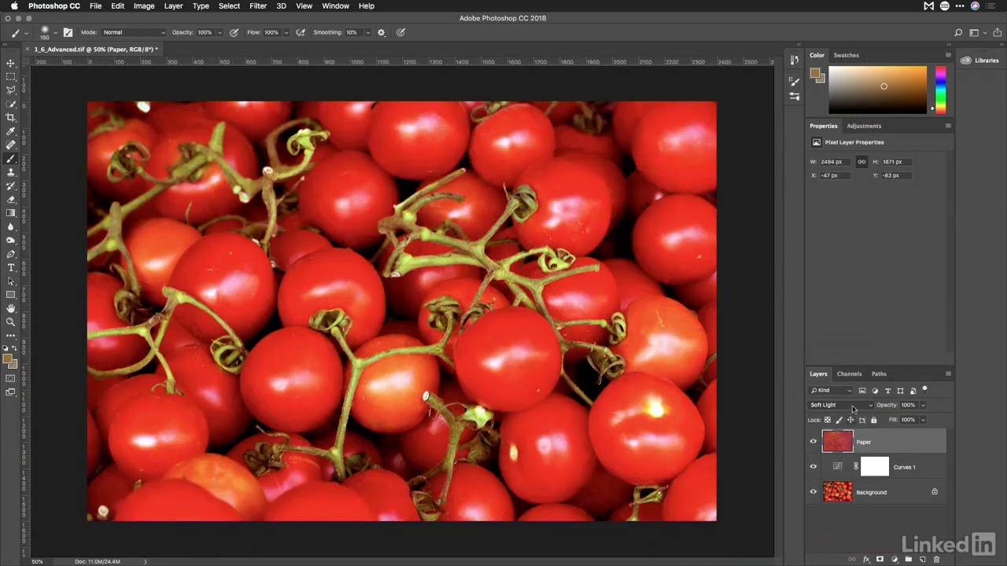
click(854, 405)
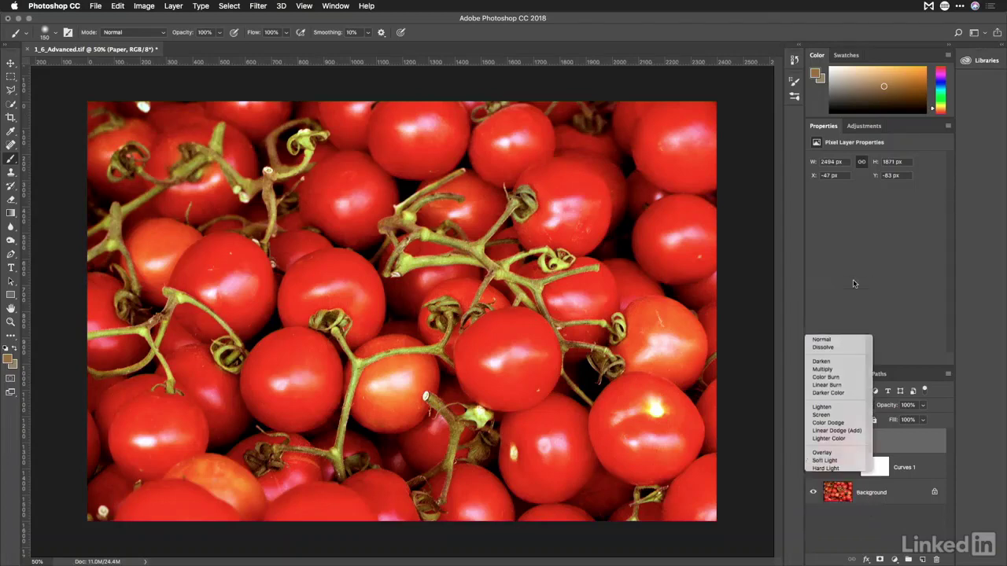
click(853, 283)
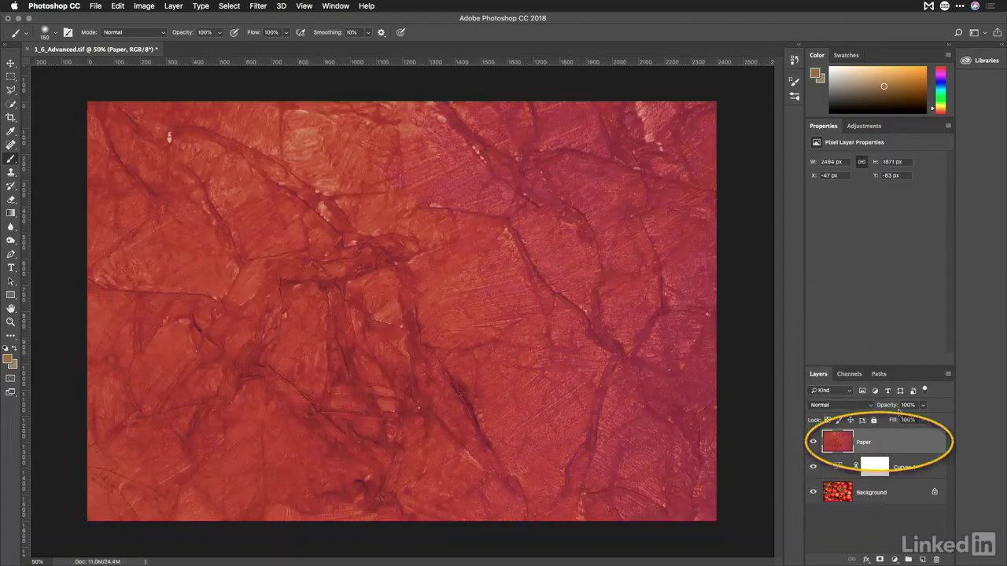
Open the Paper layer's Blending Options and set Blend If to the Red channel
double_click(899, 444)
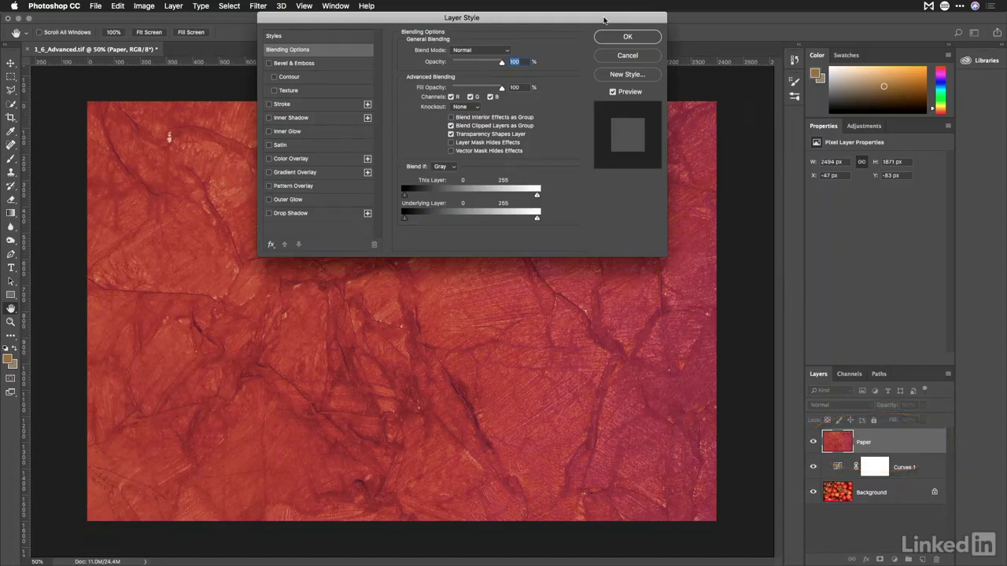
drag(602, 16, 651, 117)
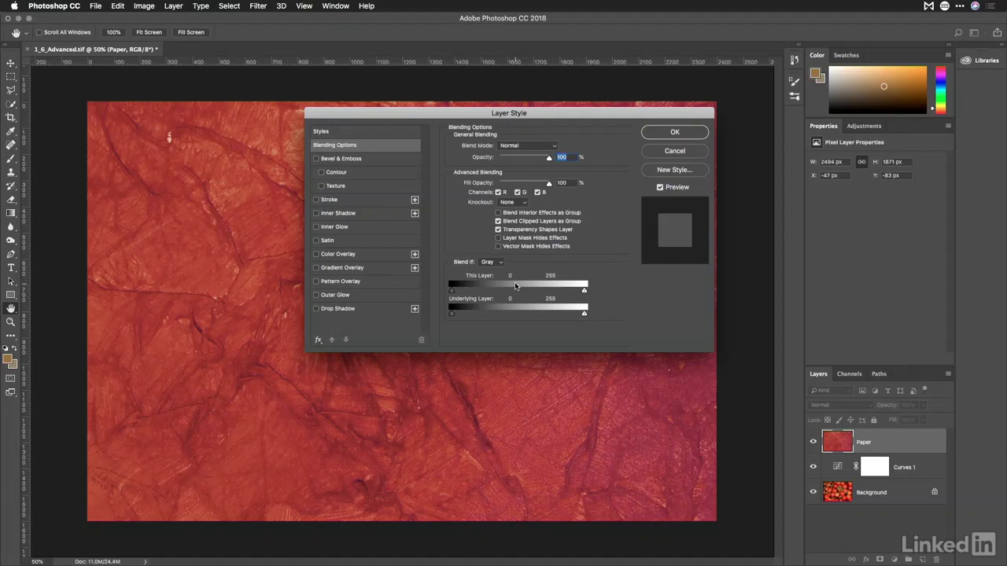
click(497, 262)
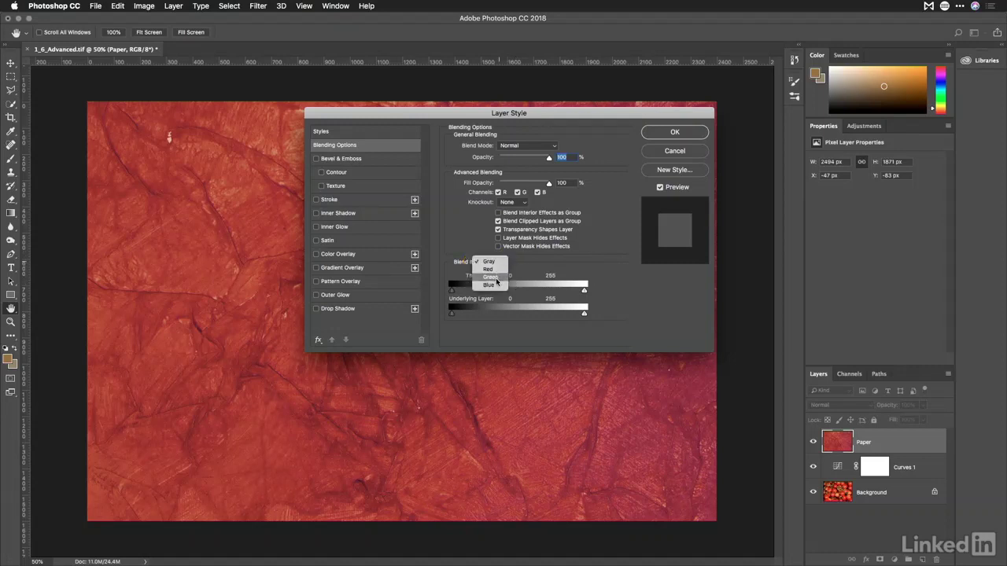
click(496, 270)
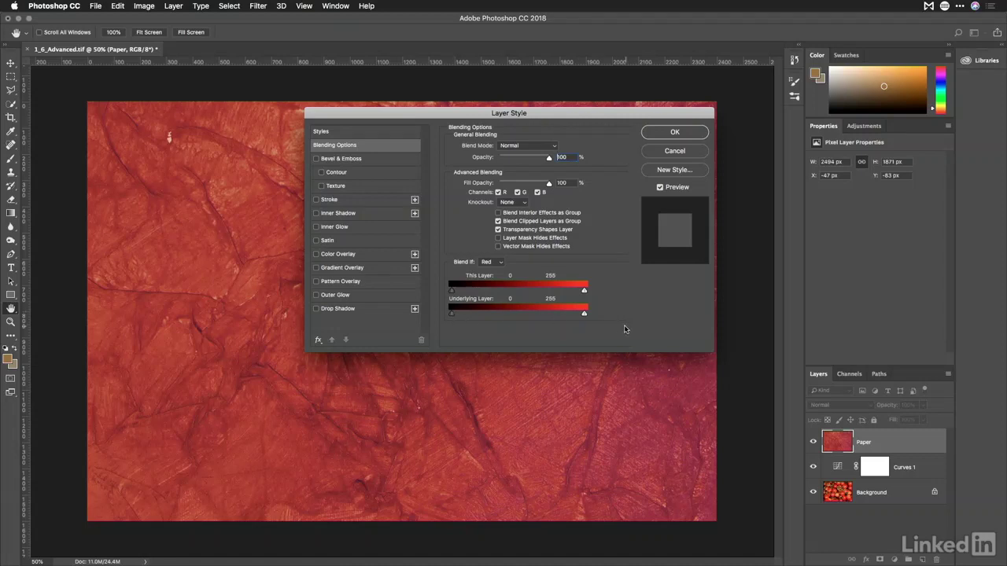
Split the Underlying Layer sliders of the red Blend If range to 78/160 for shadows and 247/255 for highlights
mouse_move(585, 314)
mouse_down()
mouse_move(533, 318)
mouse_move(596, 322)
mouse_up()
drag(451, 315, 535, 317)
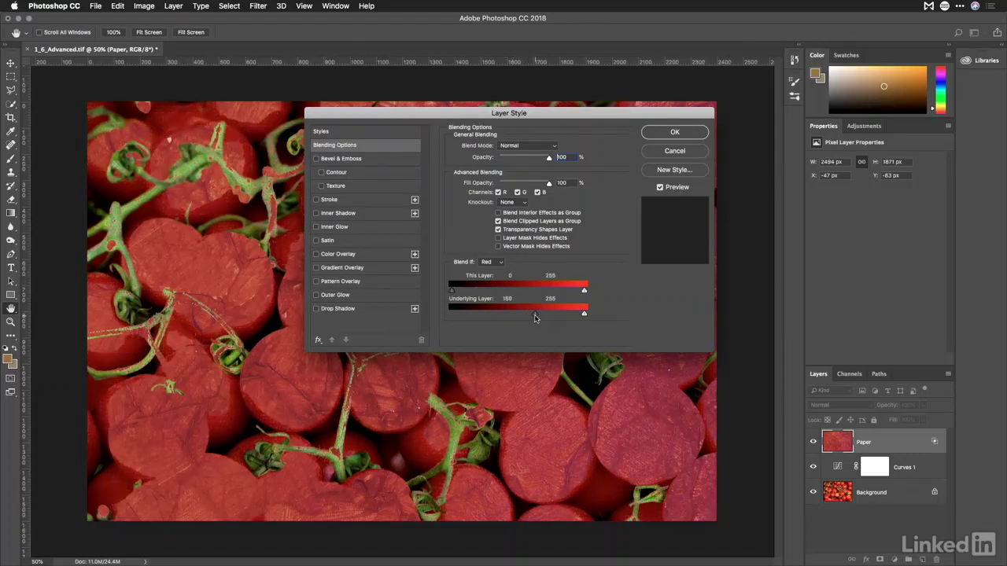
key(alt)
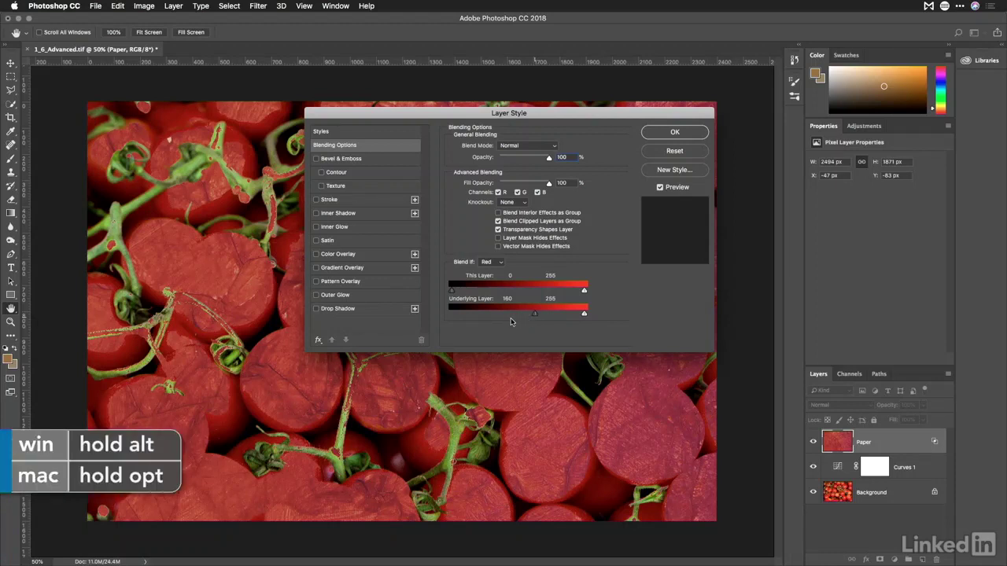
drag(535, 316, 493, 322)
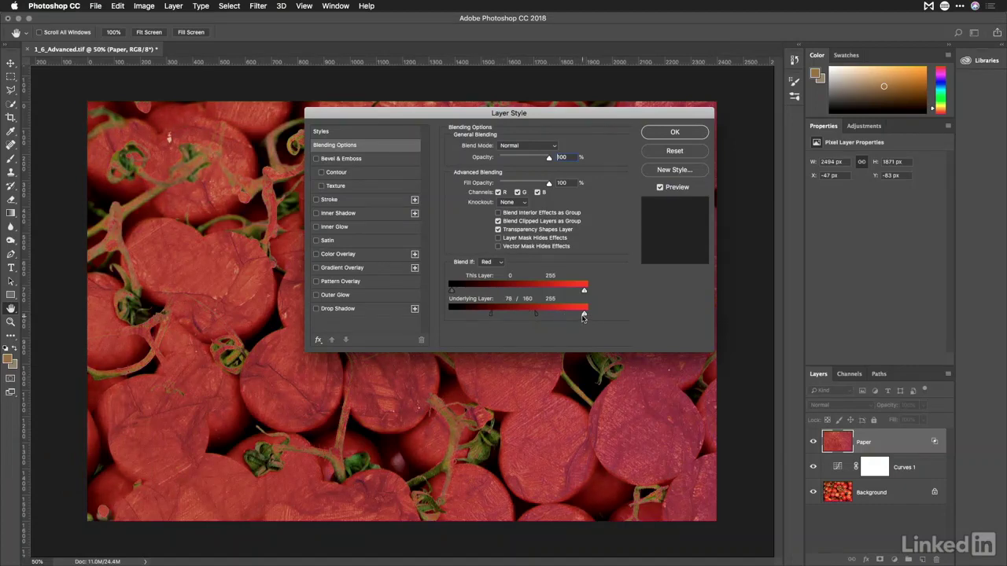
drag(583, 316, 580, 317)
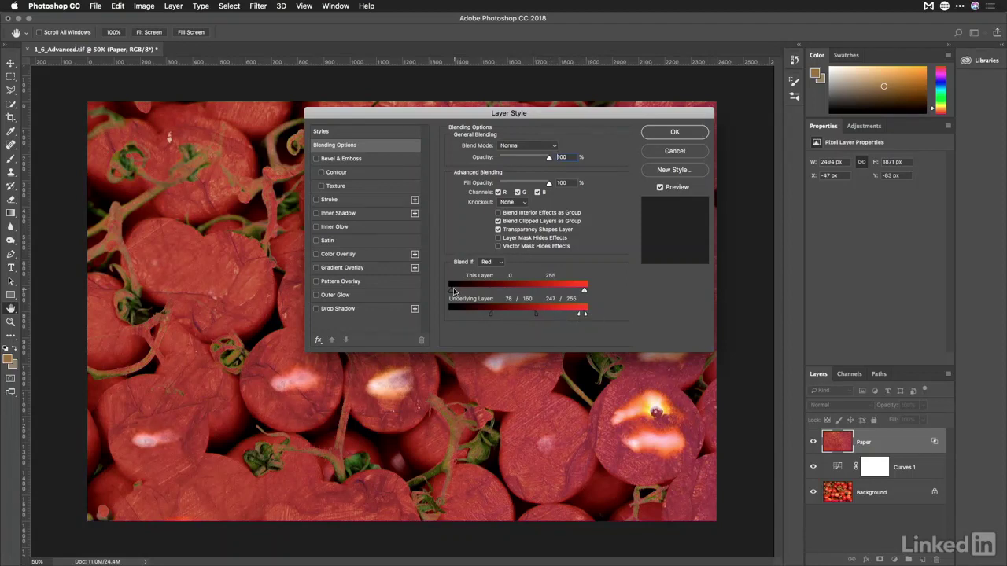
mouse_move(453, 292)
mouse_down()
mouse_move(574, 289)
mouse_move(445, 285)
mouse_up()
Set the Paper layer's blend mode to Soft Light within its Blending Options
click(524, 147)
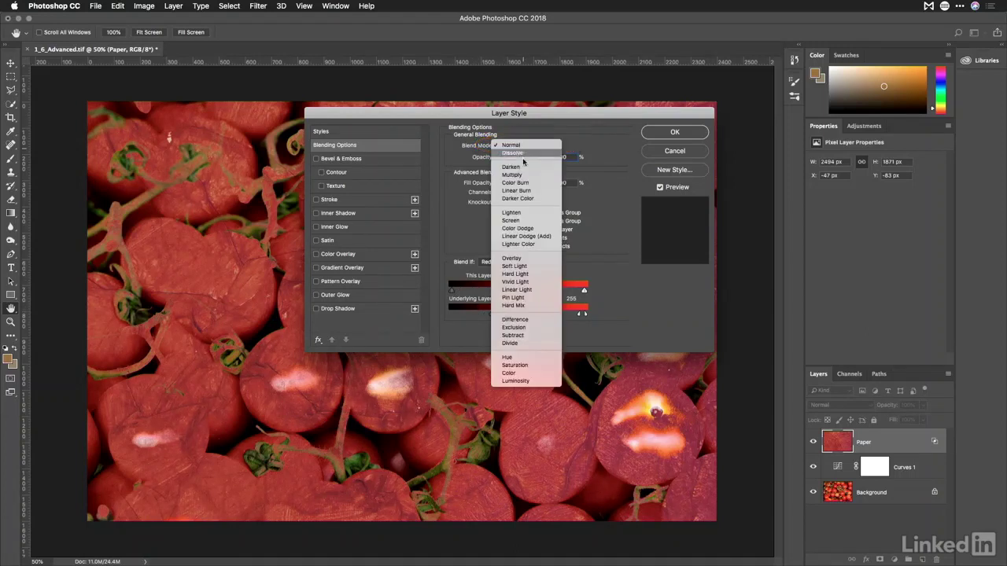
click(526, 266)
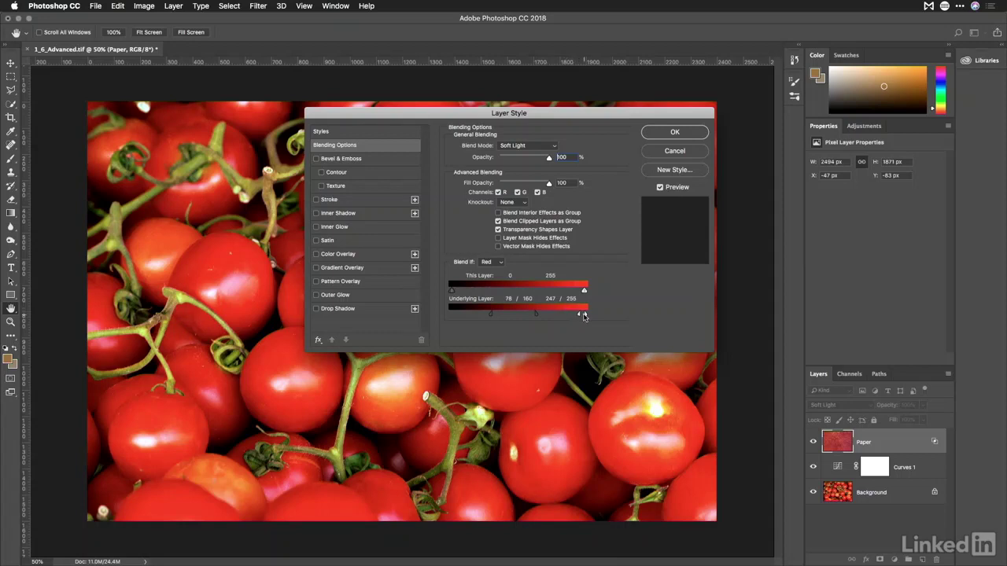
Try the Green channel's underlying shadow range in Blend If, return to the Red channel, and apply the layer style settings
click(489, 263)
click(489, 269)
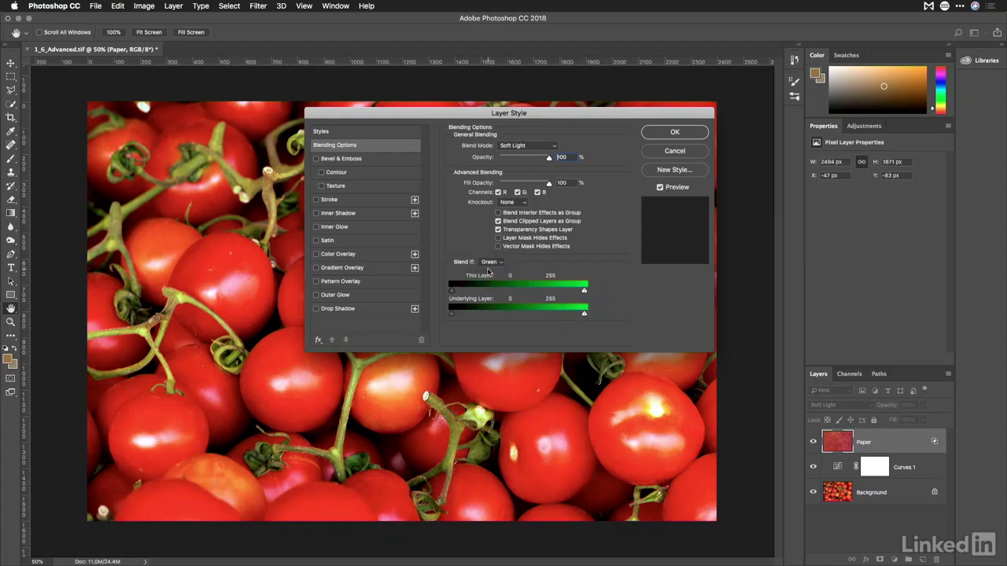
mouse_move(454, 316)
mouse_down()
mouse_move(549, 314)
mouse_move(447, 315)
mouse_up()
click(501, 262)
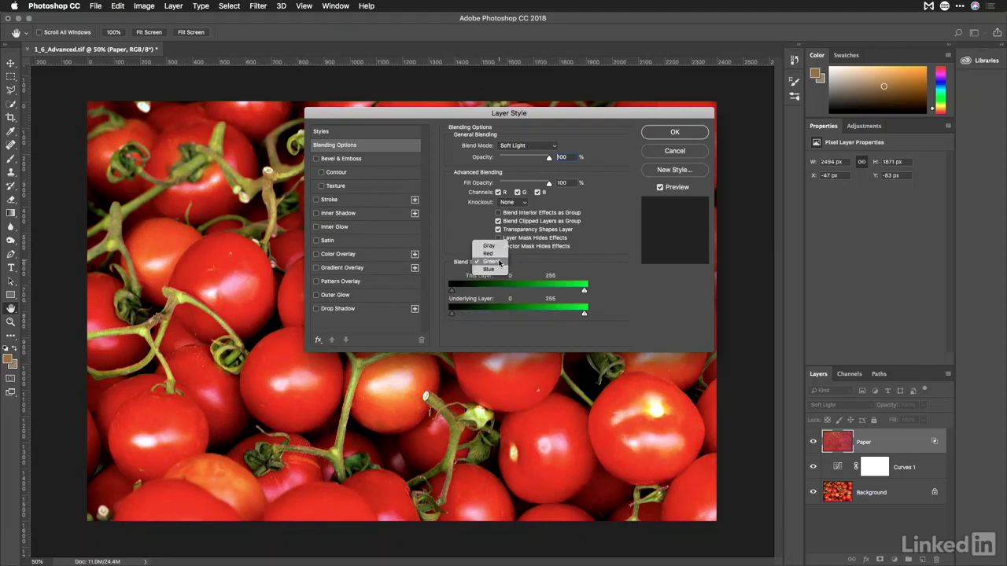
click(499, 254)
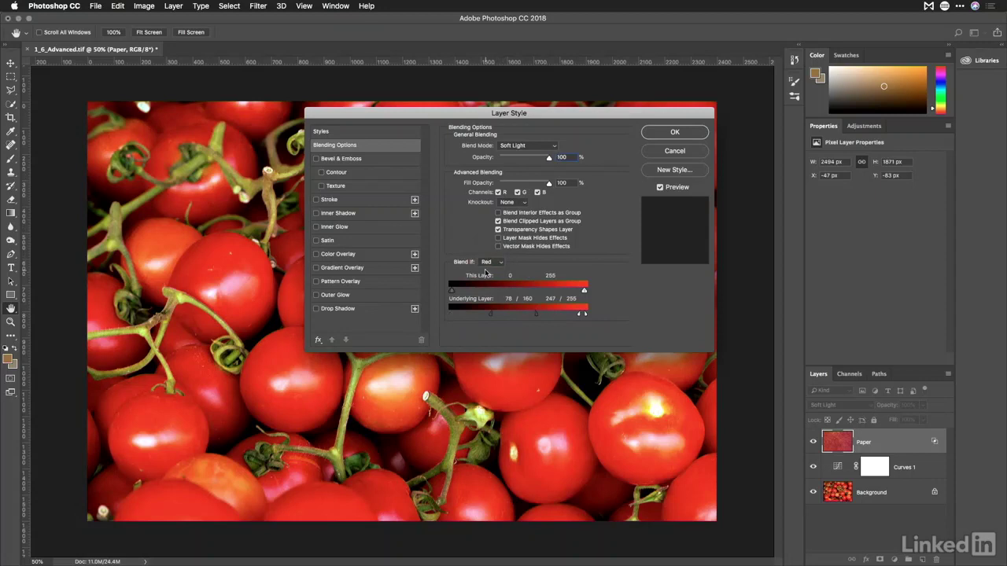
click(489, 264)
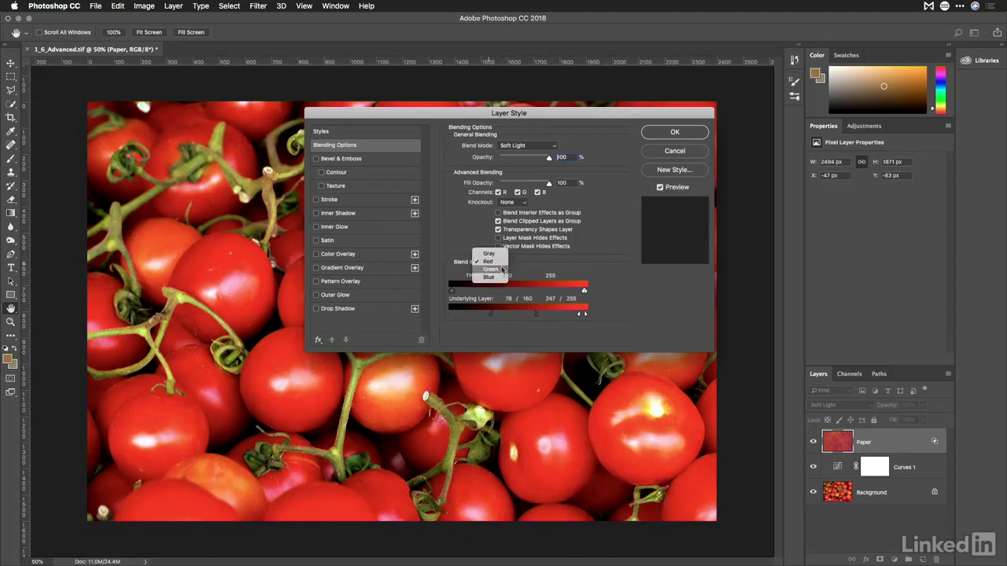
click(525, 263)
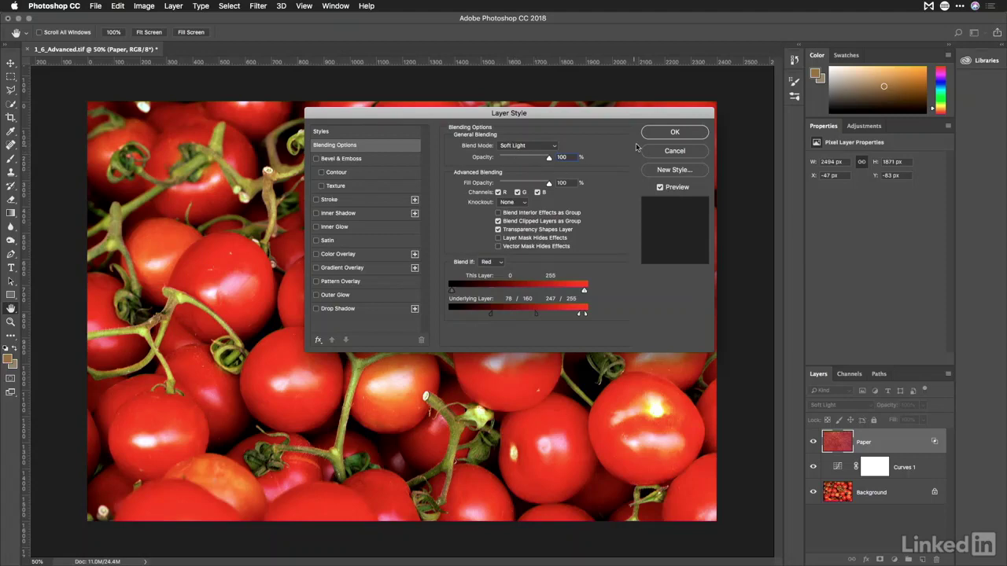
click(669, 132)
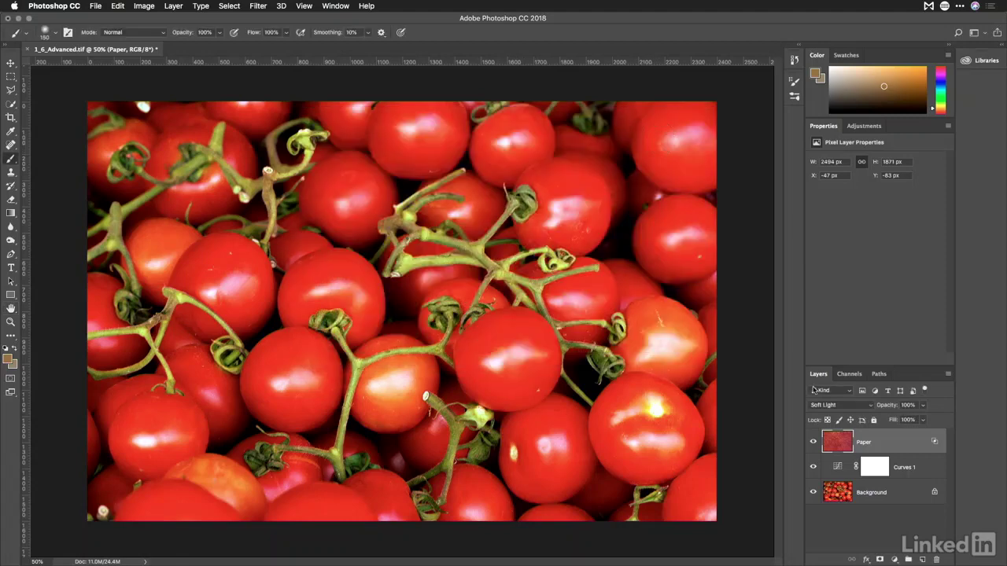
Hide and show the Paper layer several times to compare the tomatoes with and without the texture, leaving it visible
click(813, 445)
click(813, 445)
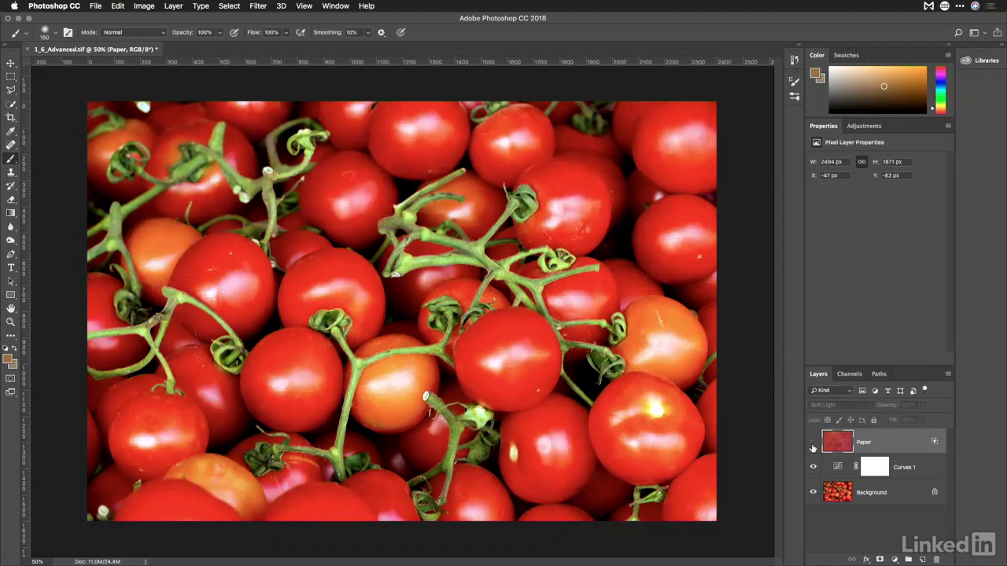
click(813, 444)
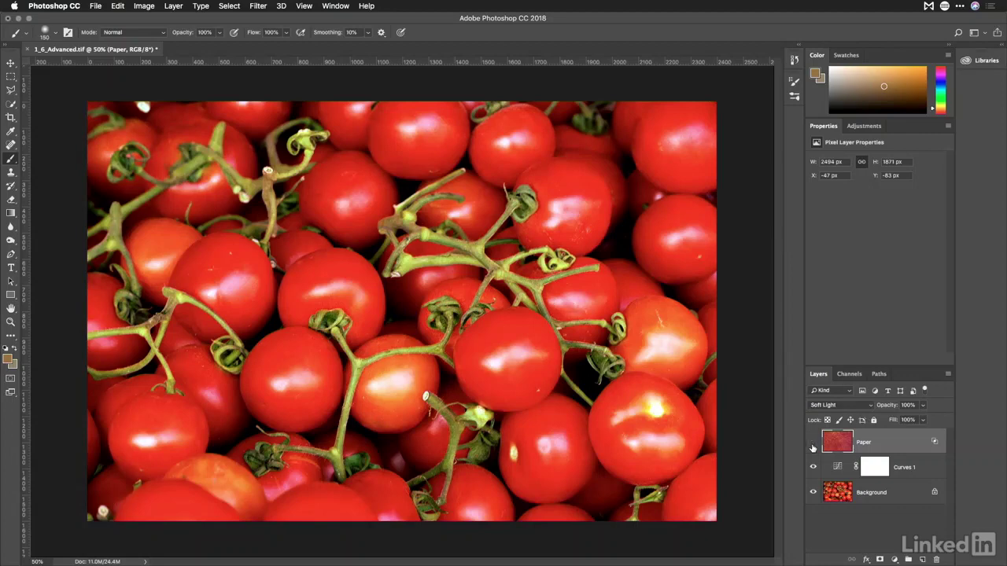
click(813, 445)
click(813, 445)
click(813, 445)
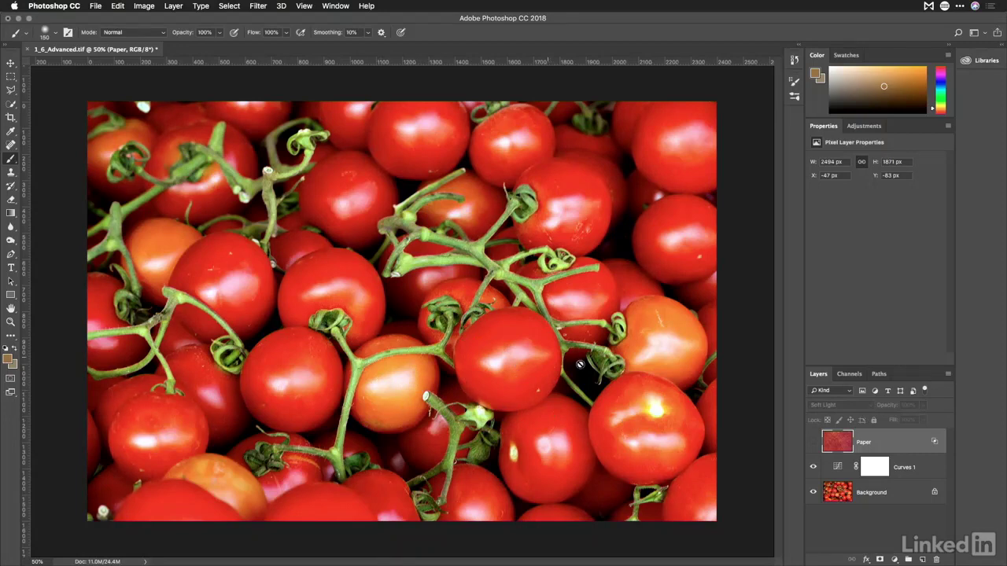
click(813, 442)
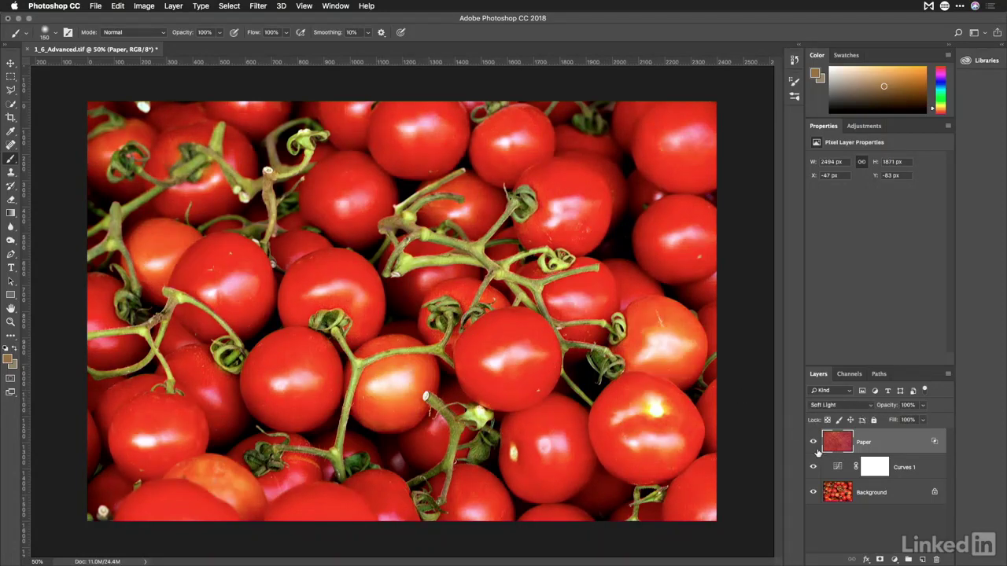
Reopen the Paper layer's Blending Options to review the Blend If settings, close them, and check the layer's advanced blending indicator
double_click(883, 446)
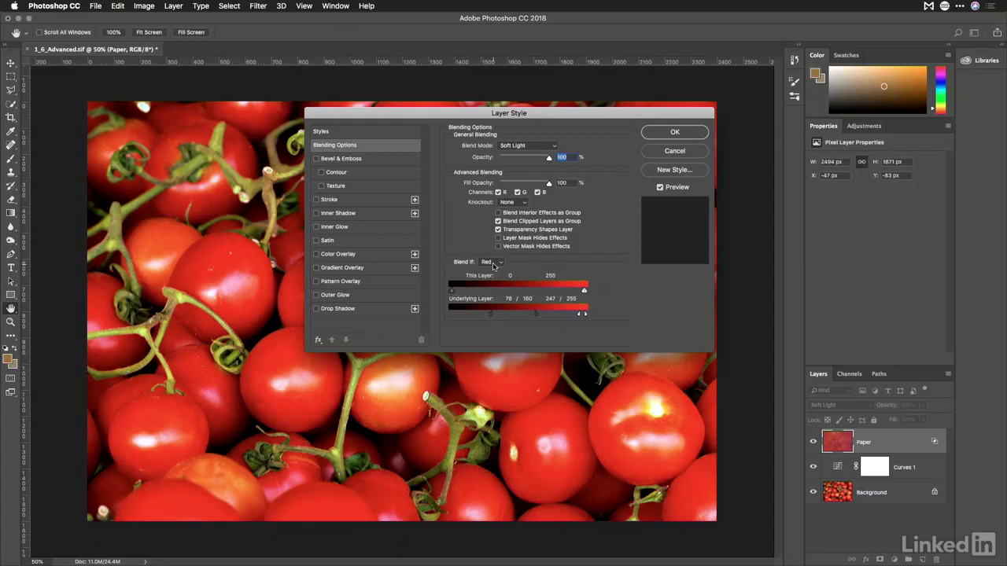
click(674, 131)
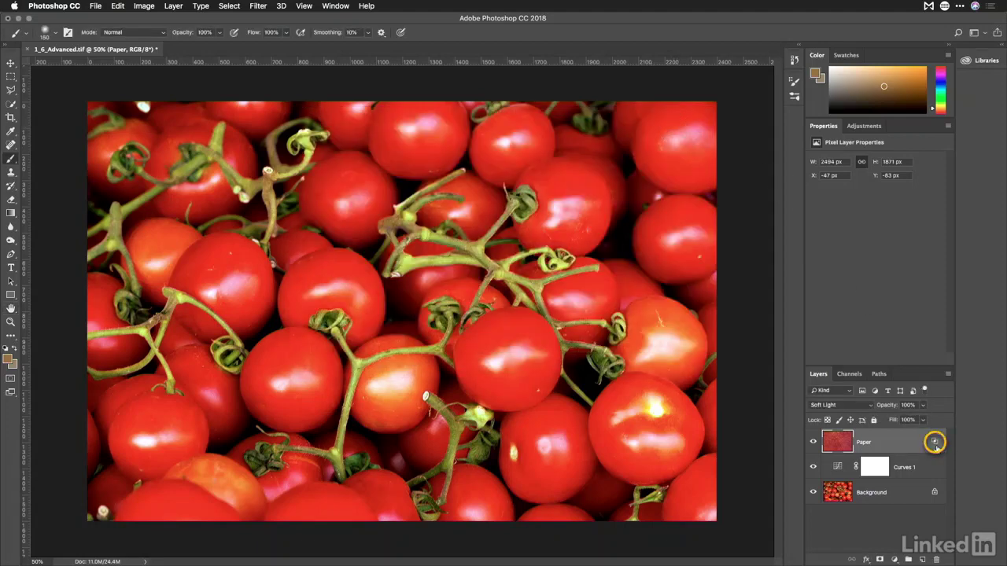
mouse_move(934, 444)
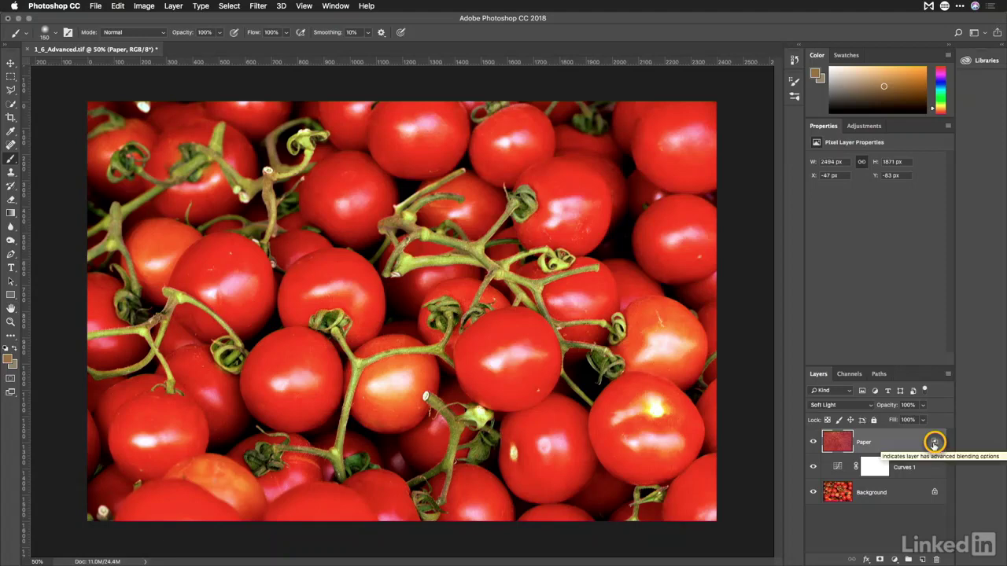